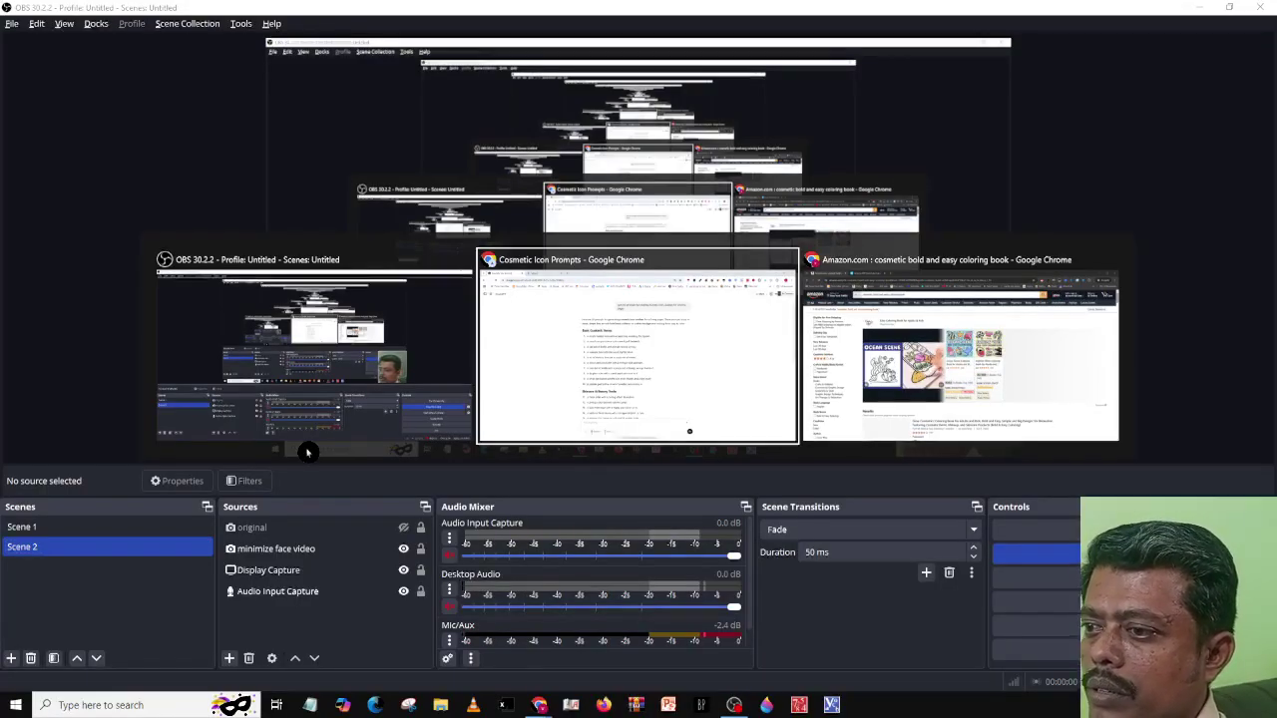
Step: Switch to the Amazon results for "cosmetic bold and easy coloring book" and examine the result count, publication dates and sales ranks of the first listings
key(alt+Tab)
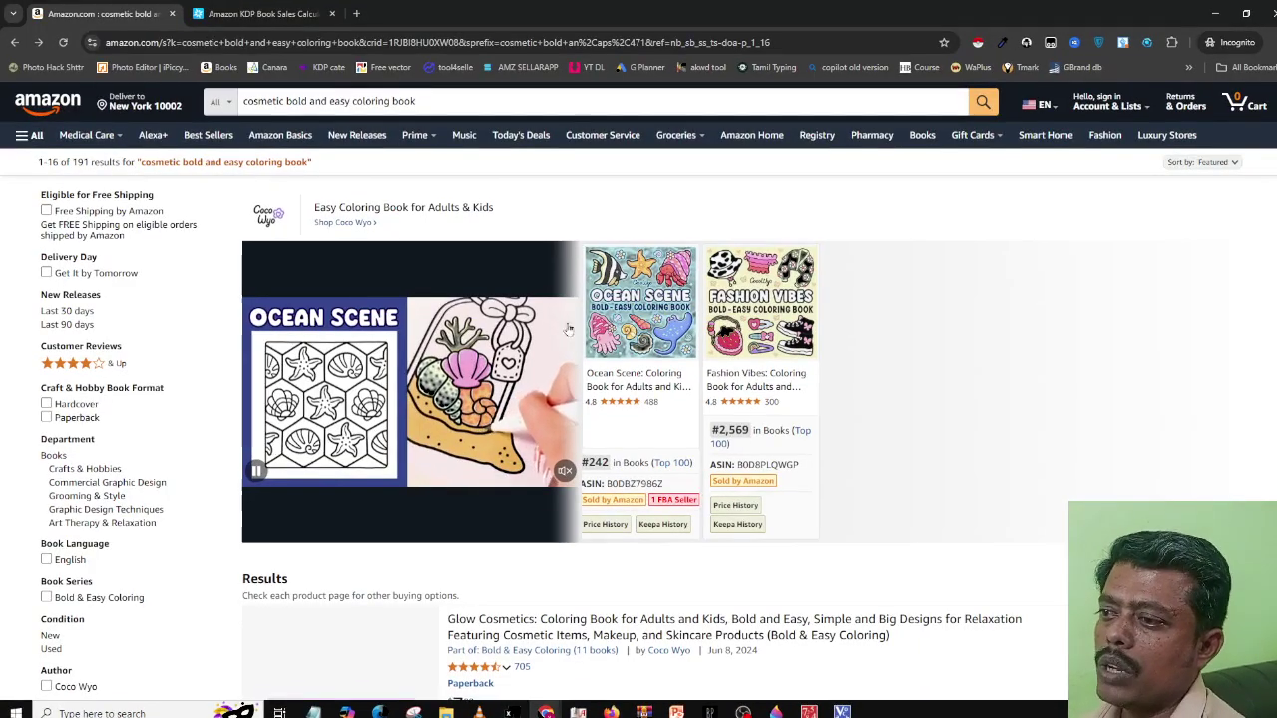
scroll(949, 314, down, 3)
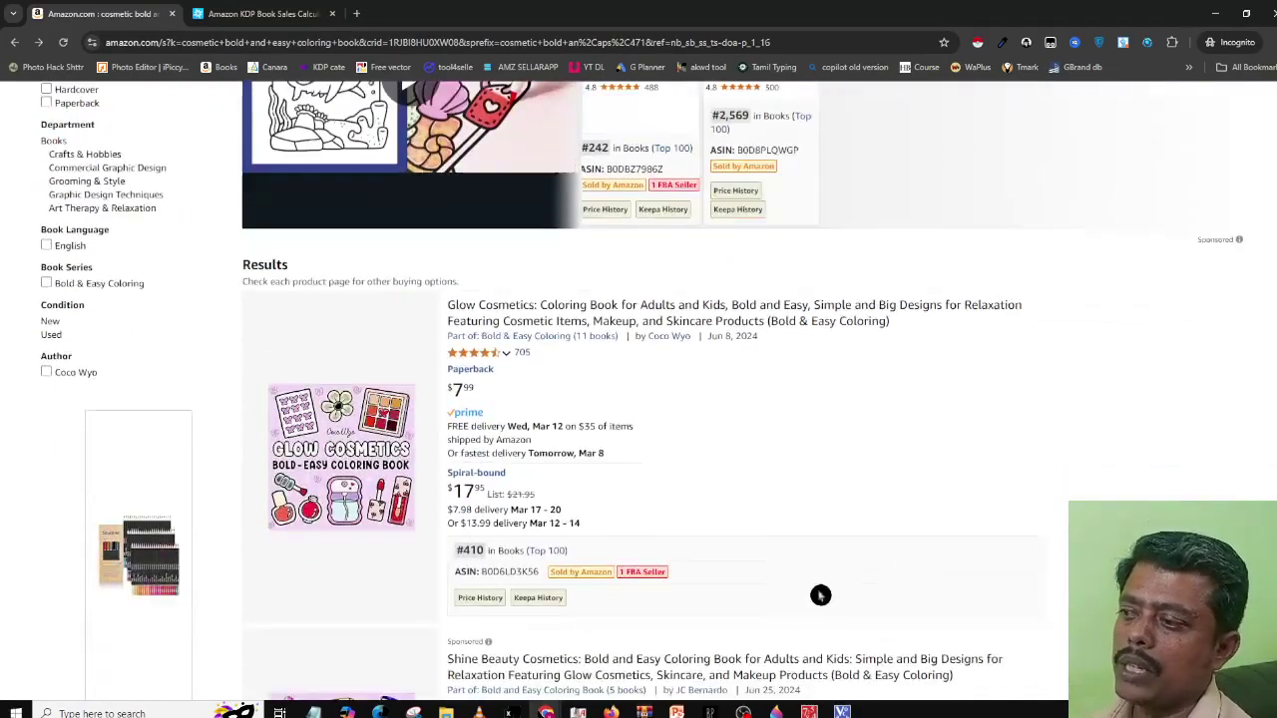
scroll(871, 481, down, 1)
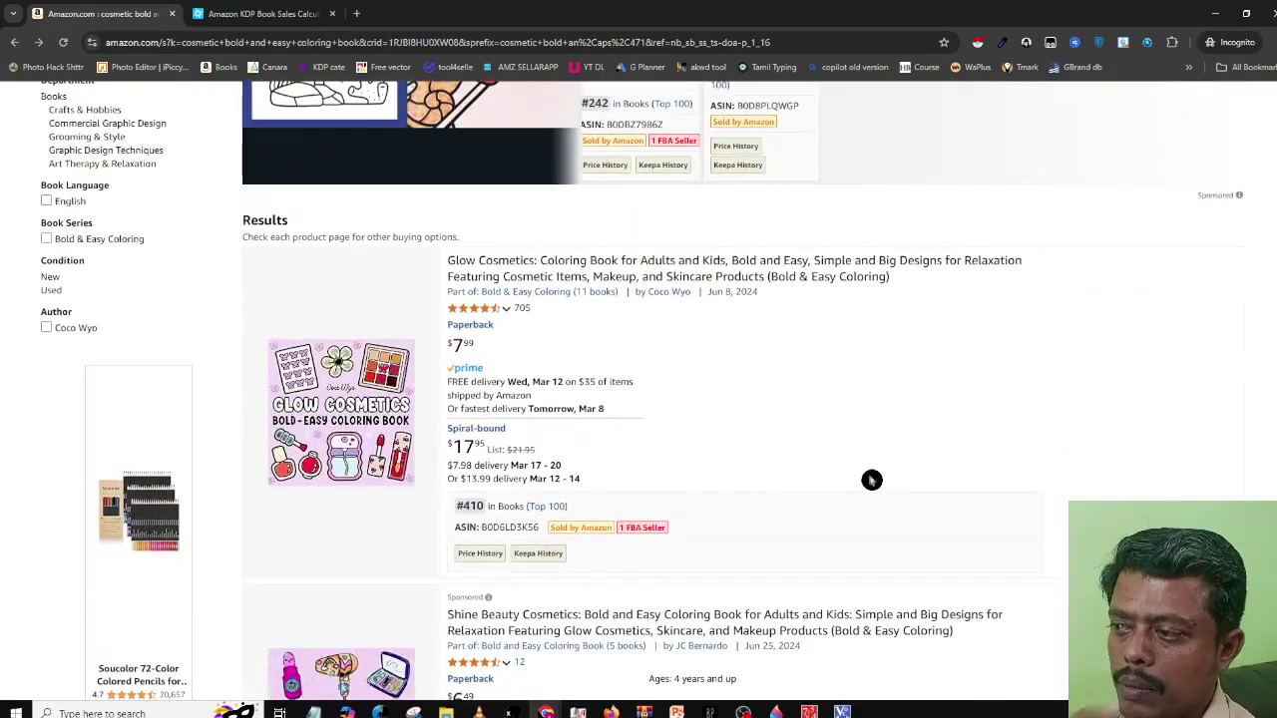
scroll(871, 481, up, 4)
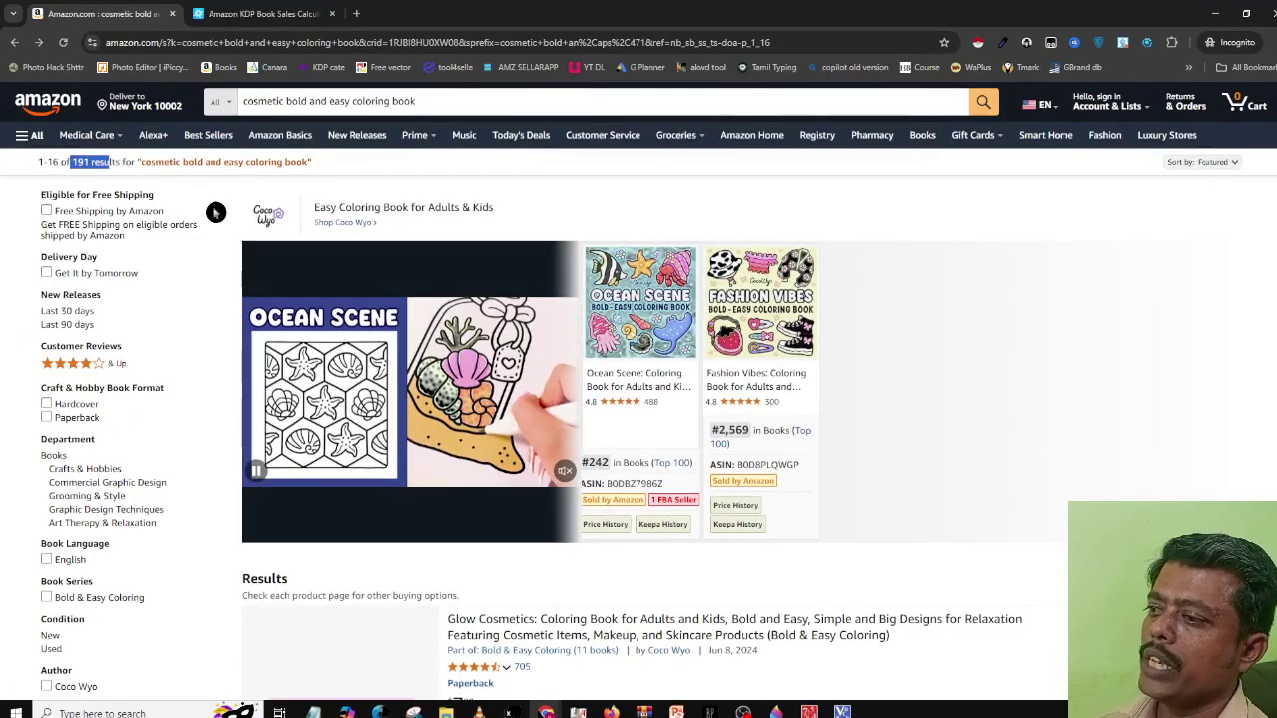
scroll(224, 215, down, 3)
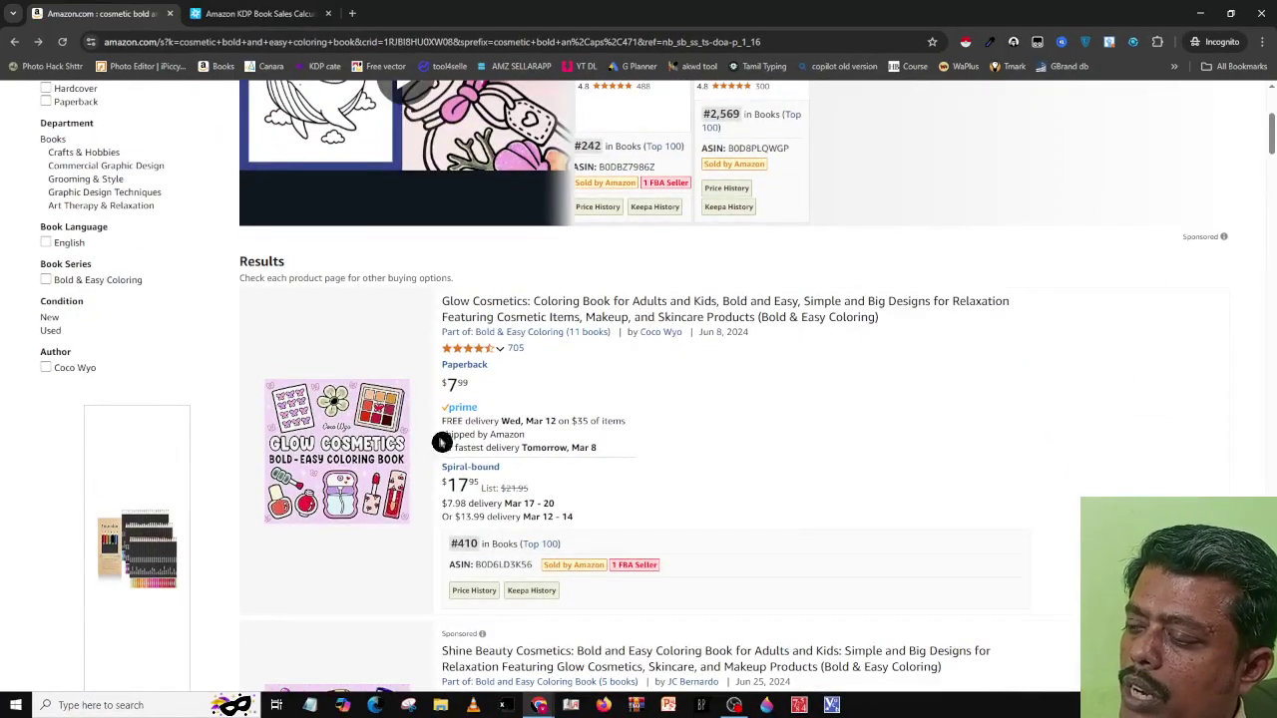
scroll(551, 474, down, 1)
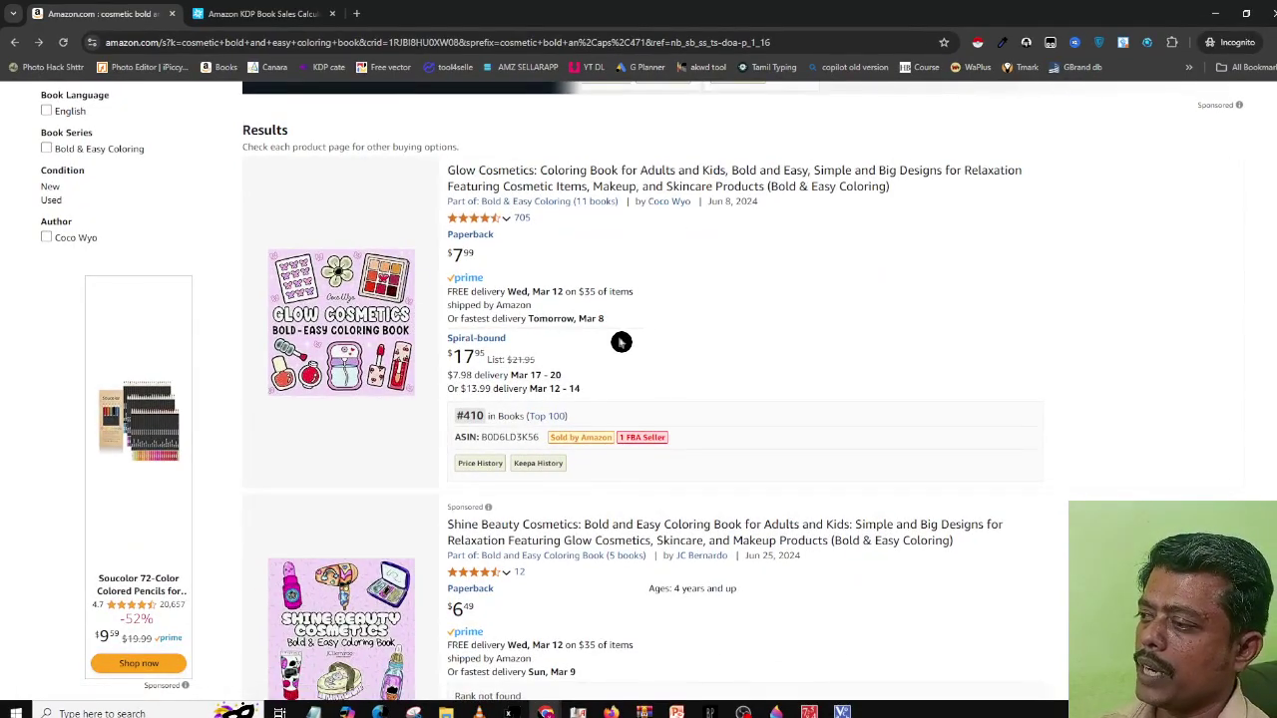
scroll(620, 342, down, 2)
scroll(620, 344, down, 3)
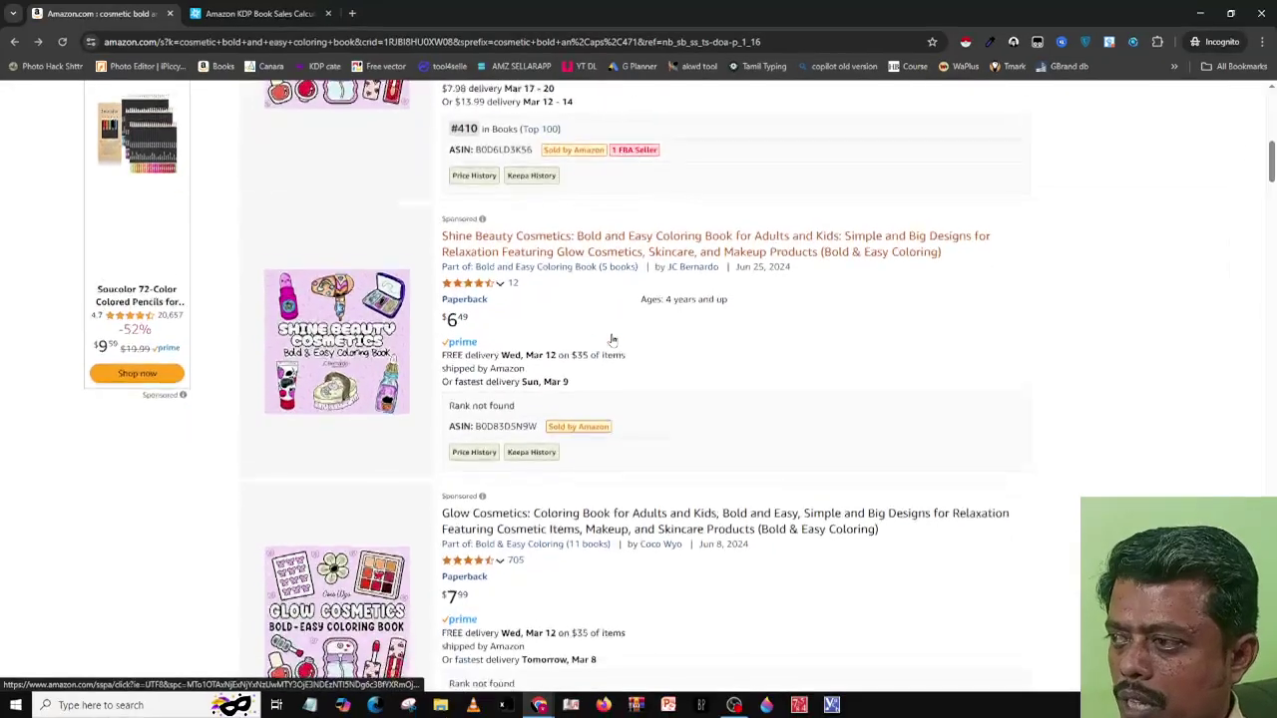
scroll(613, 339, down, 4)
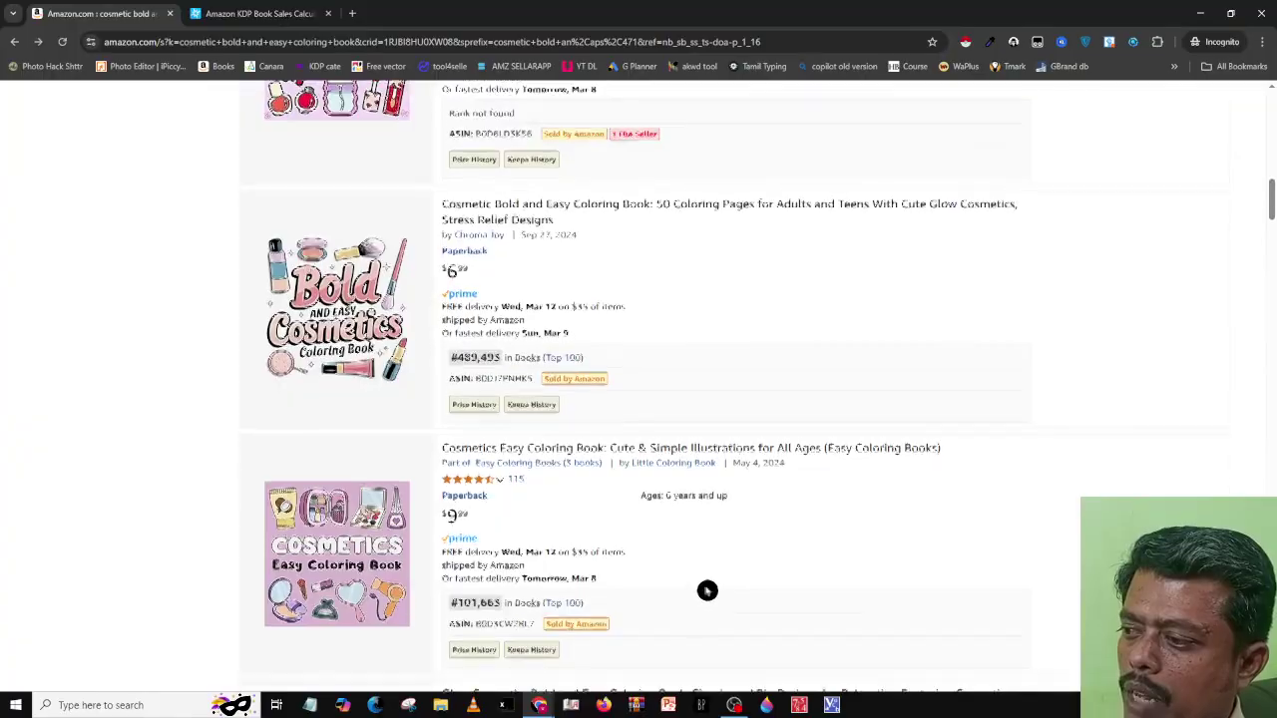
scroll(642, 448, down, 1)
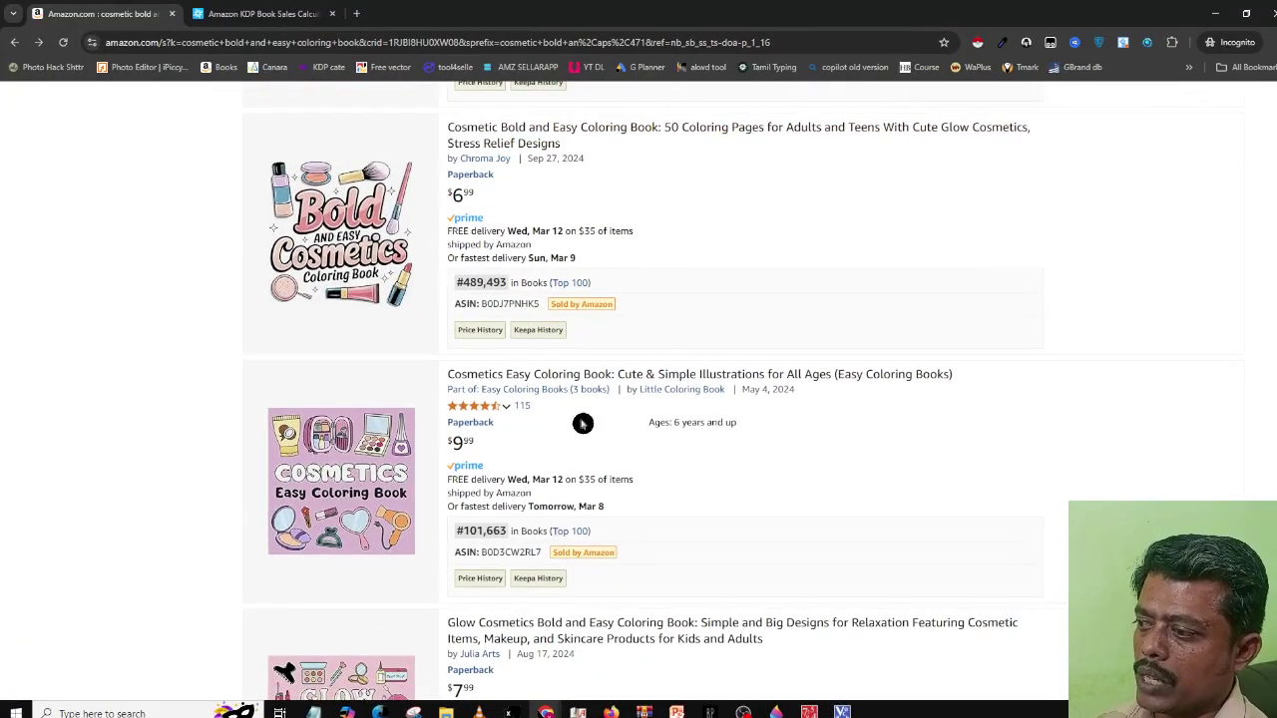
scroll(556, 451, down, 1)
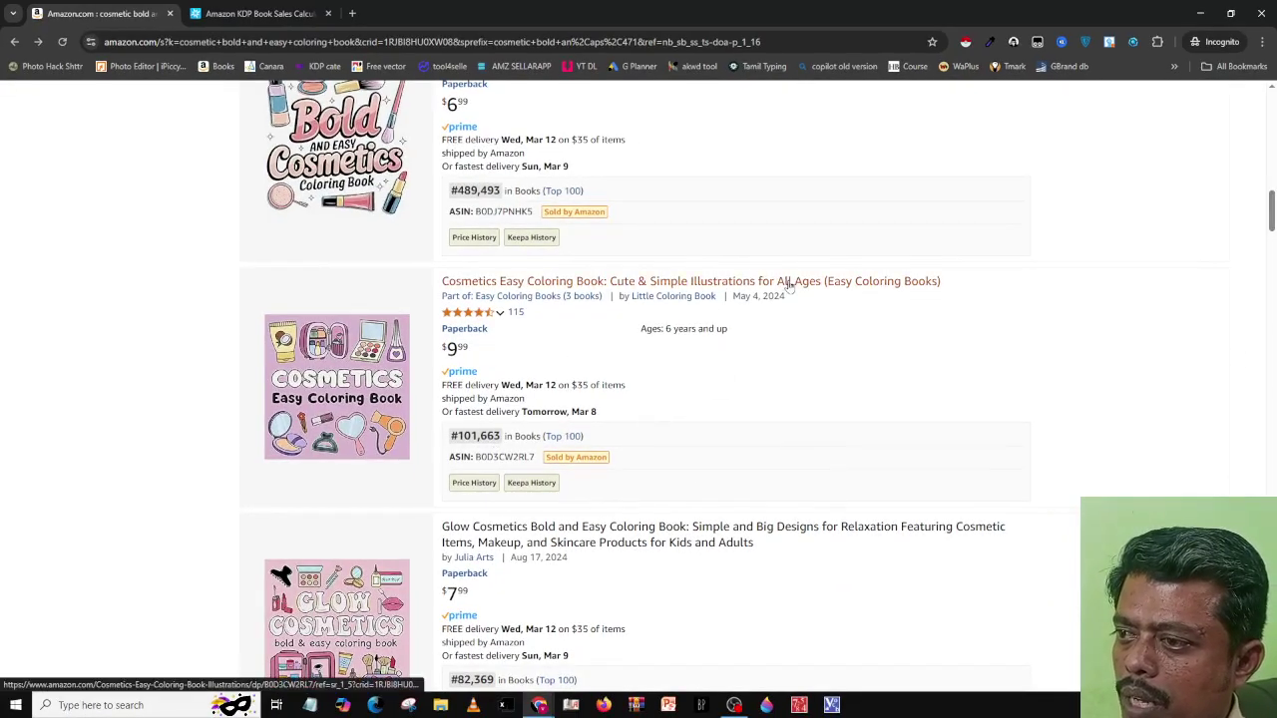
scroll(678, 287, up, 1)
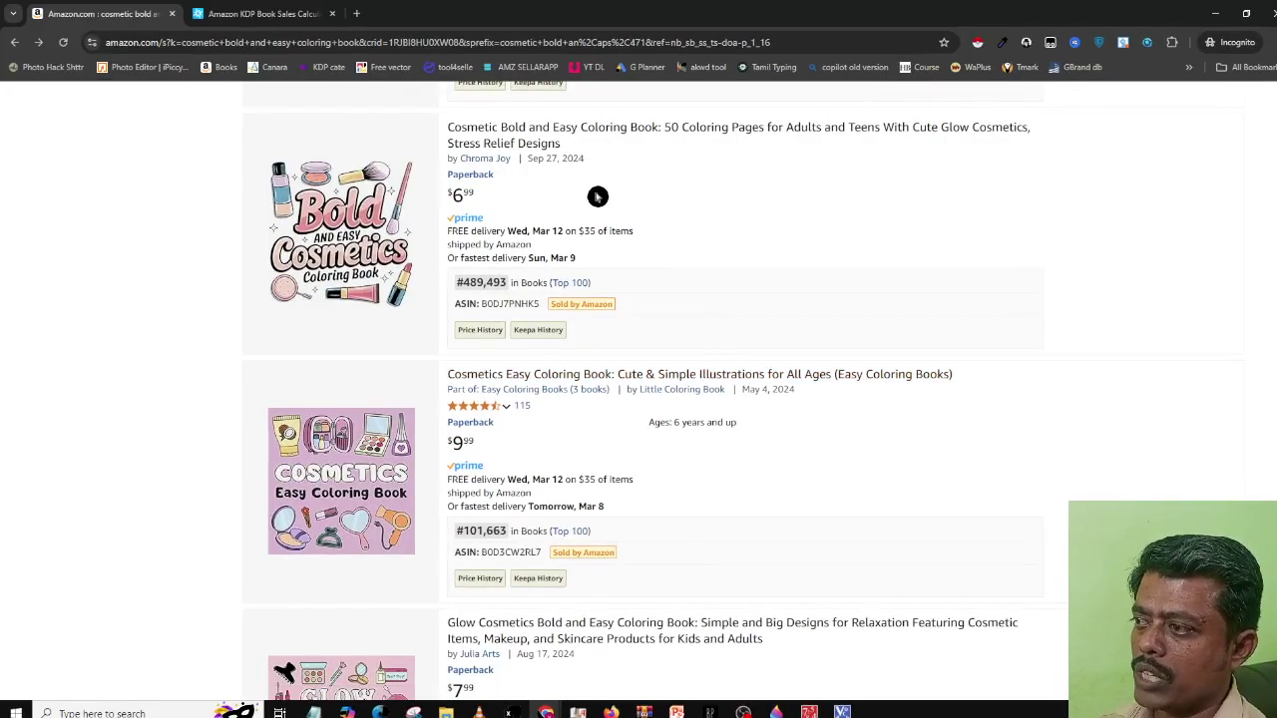
scroll(733, 419, down, 3)
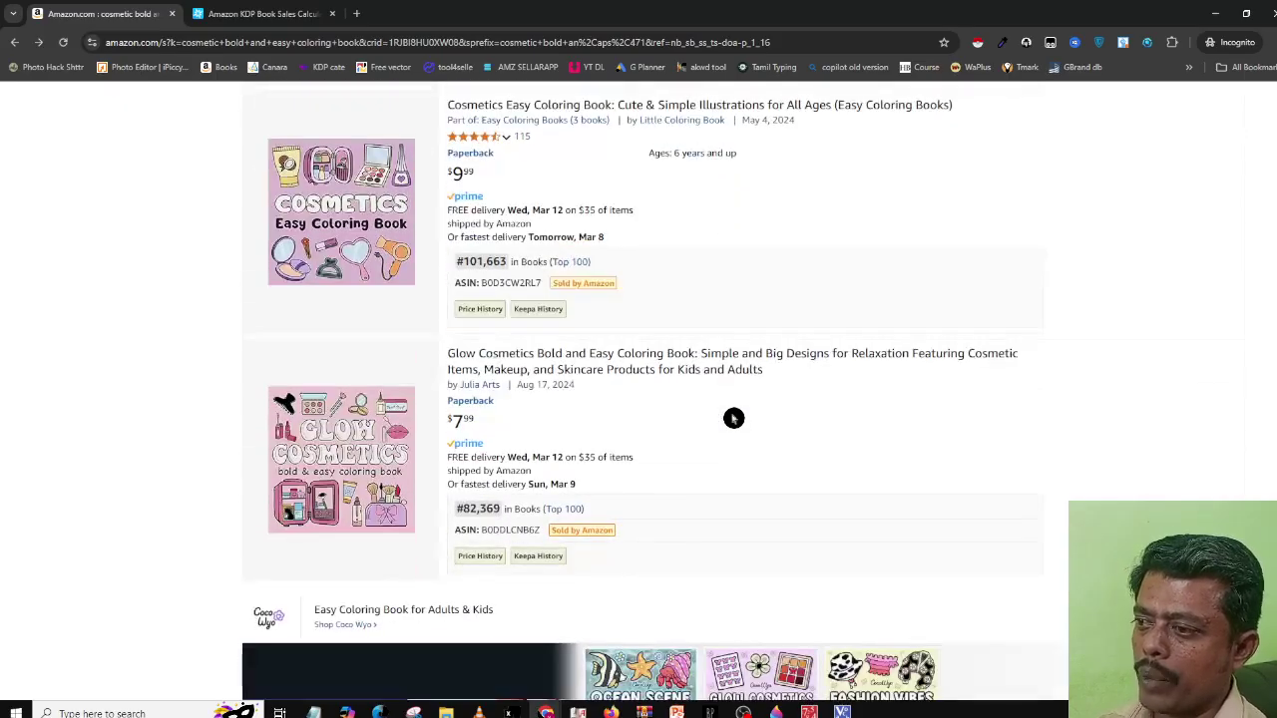
scroll(734, 418, down, 1)
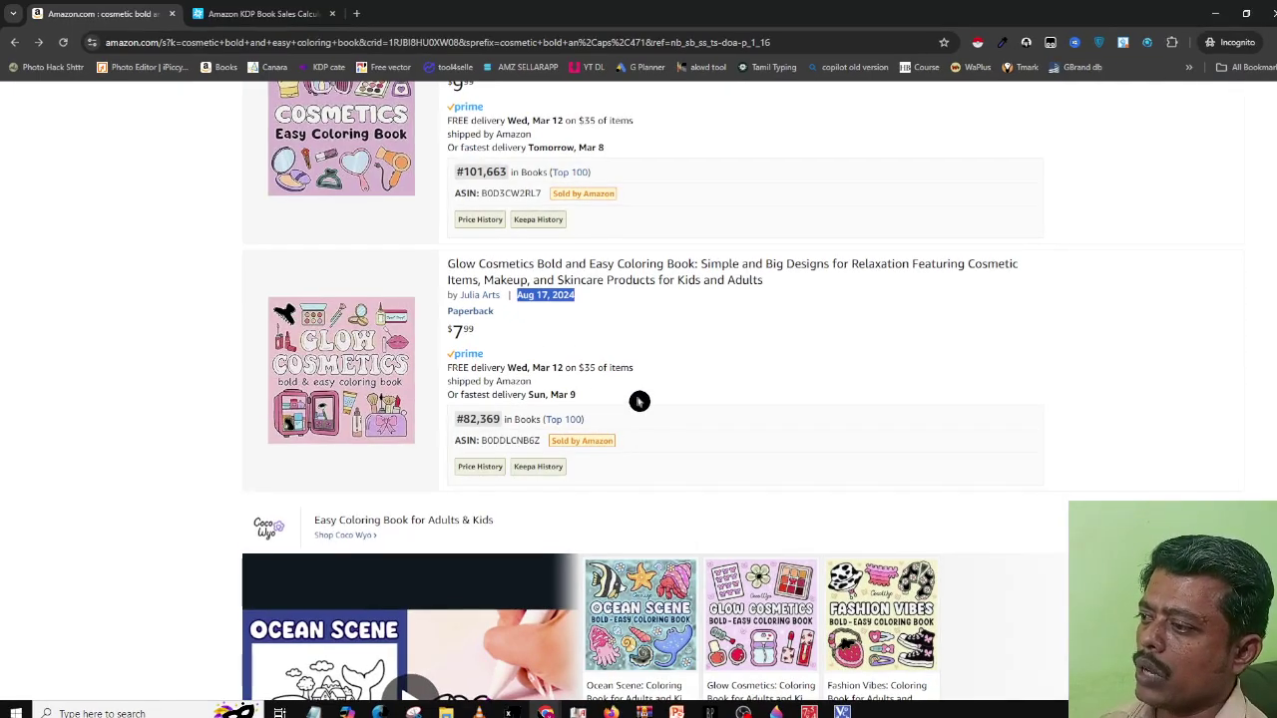
Step: Examine the publication dates, prices and best-seller ranks of the makeup, skincare and cosmetics coloring books listed under More results
scroll(640, 401, down, 6)
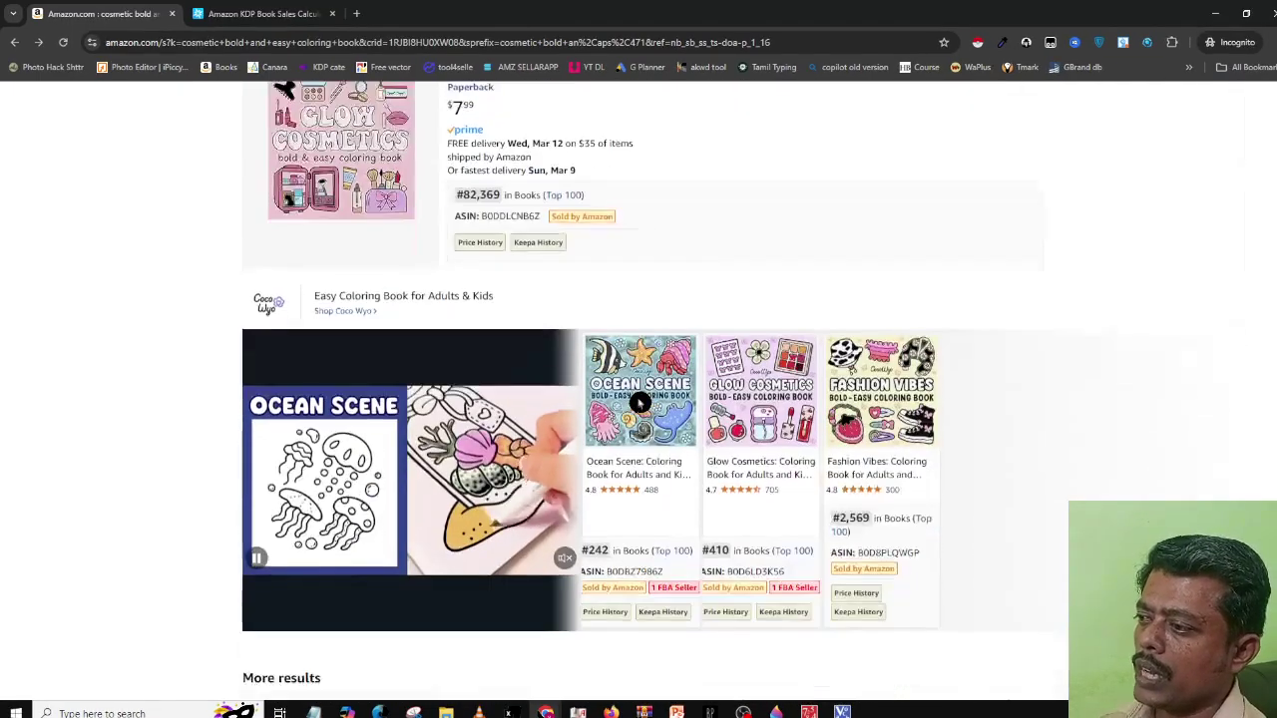
scroll(639, 402, down, 3)
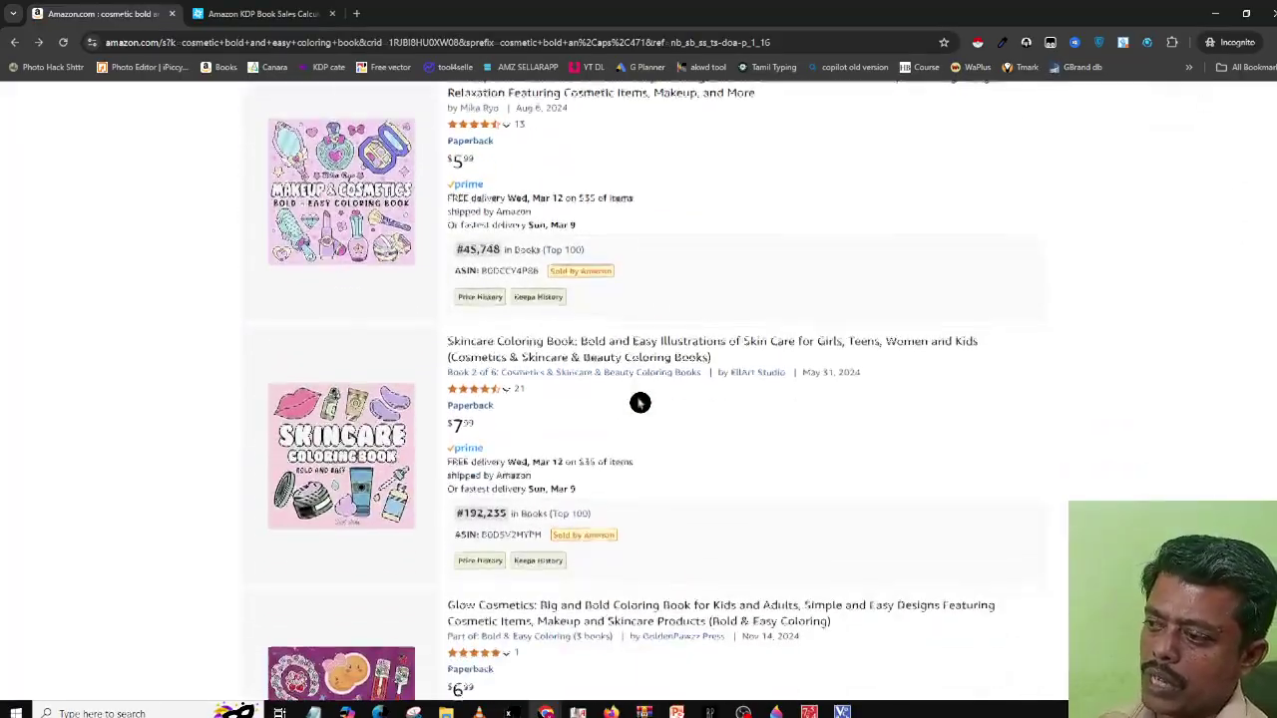
scroll(639, 401, down, 5)
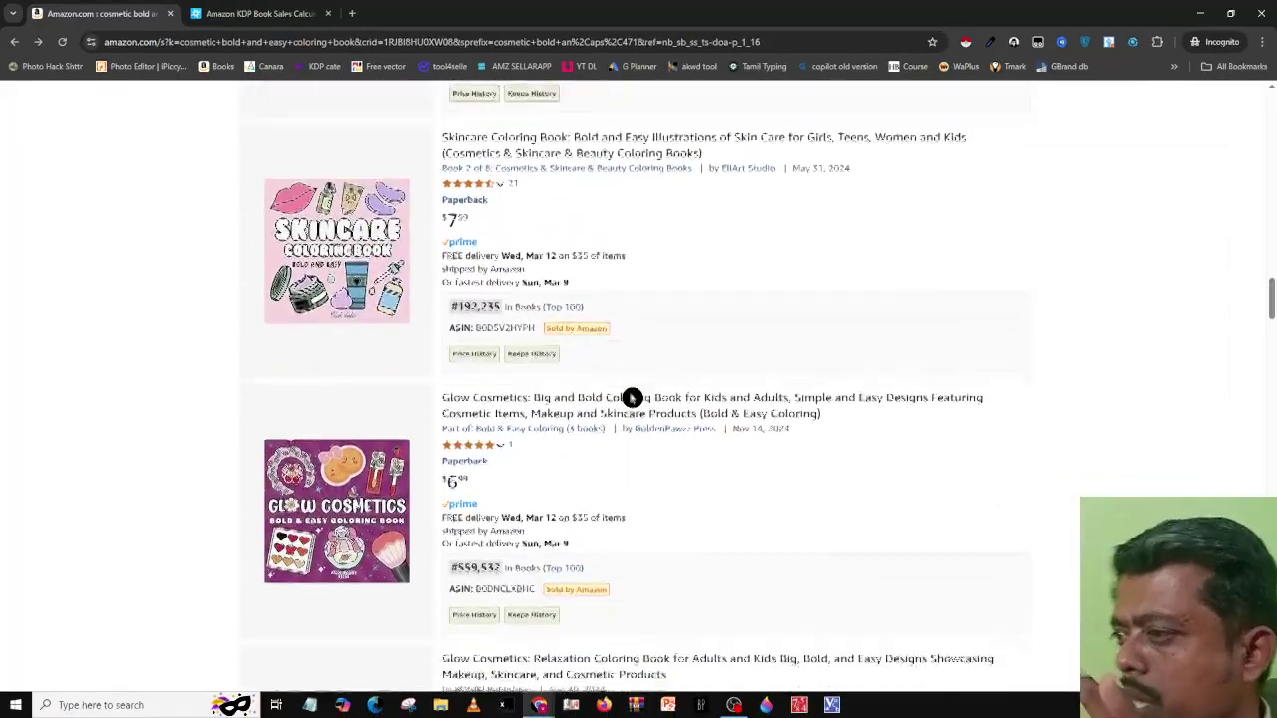
scroll(631, 396, up, 6)
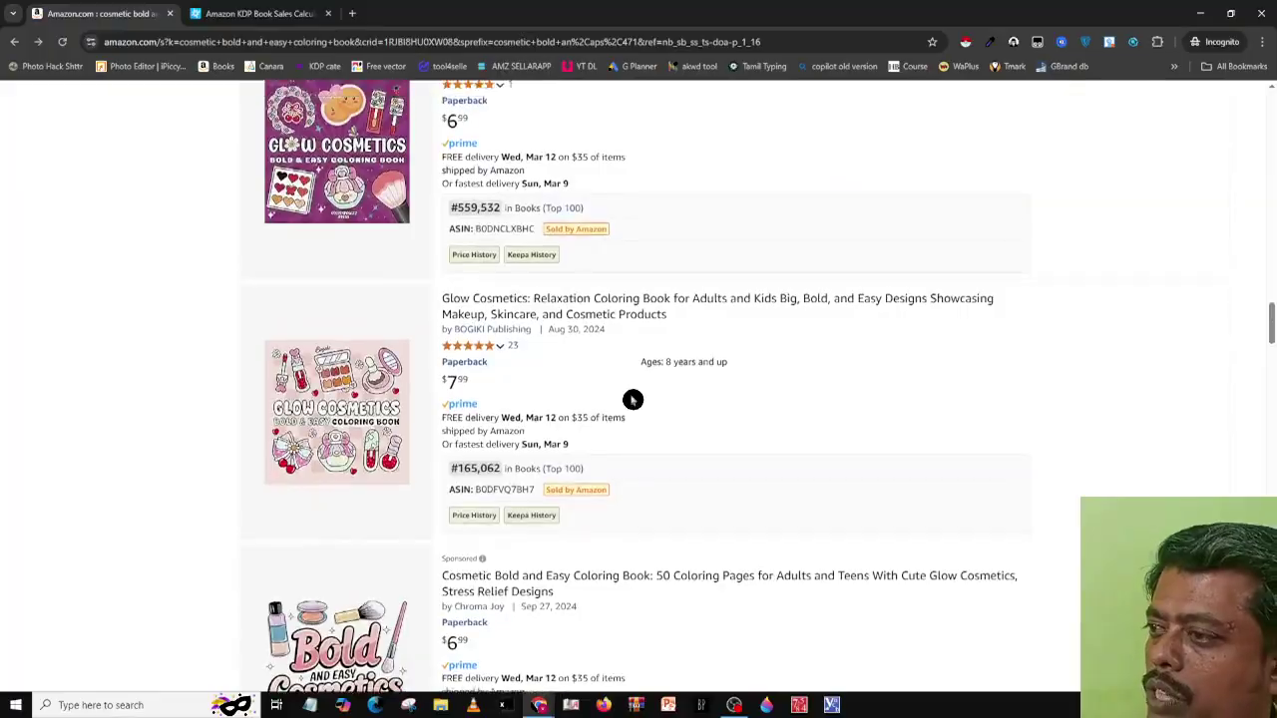
scroll(633, 399, up, 1)
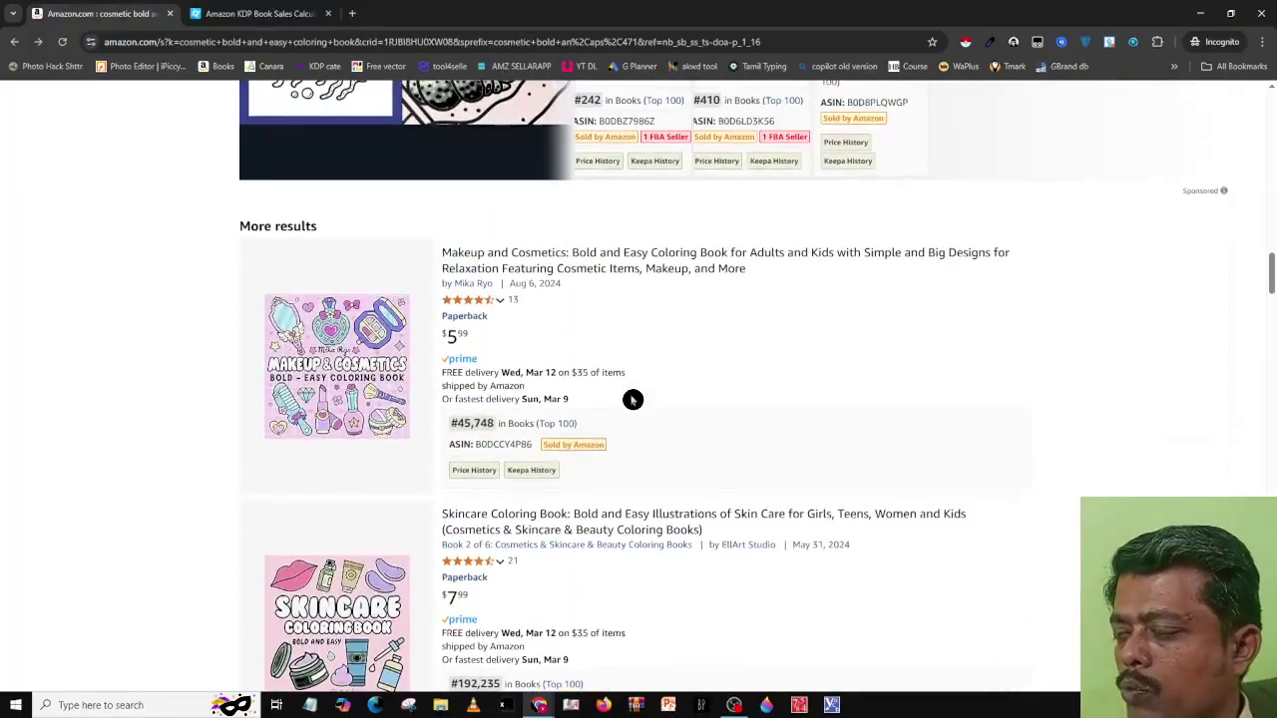
key(alt+Tab)
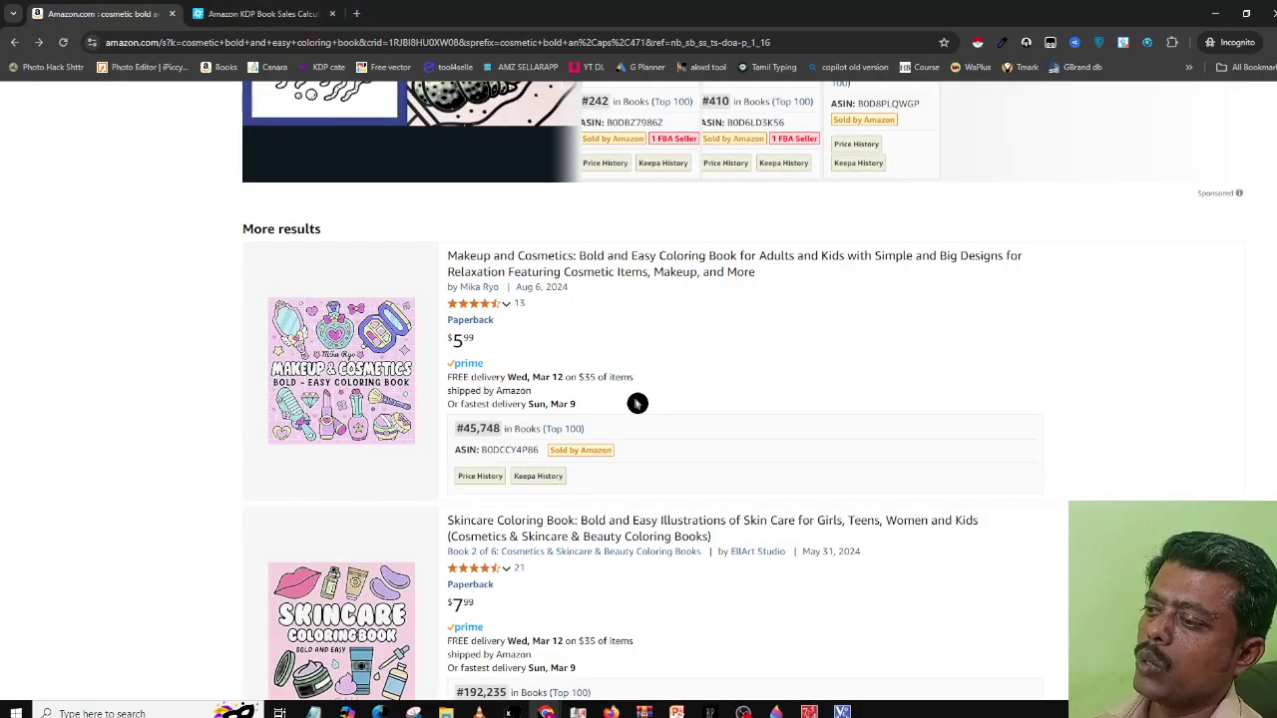
scroll(638, 404, down, 6)
scroll(636, 411, down, 3)
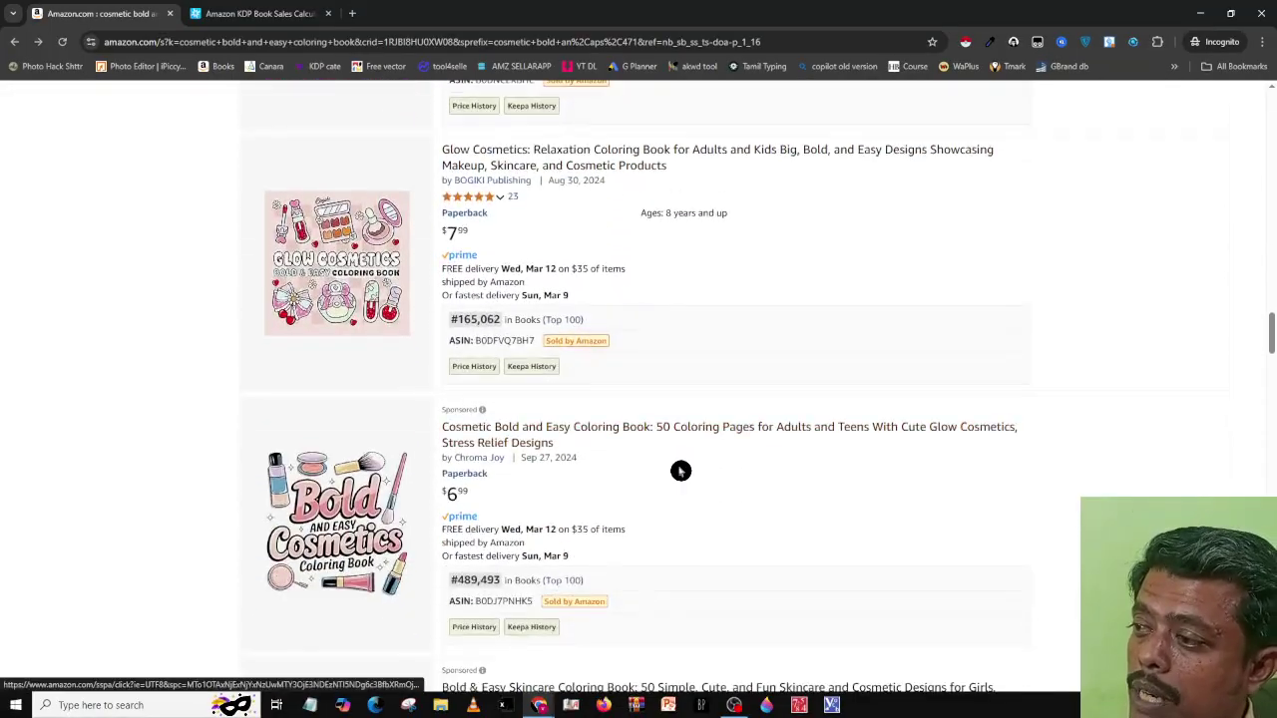
scroll(681, 471, down, 2)
scroll(681, 470, down, 5)
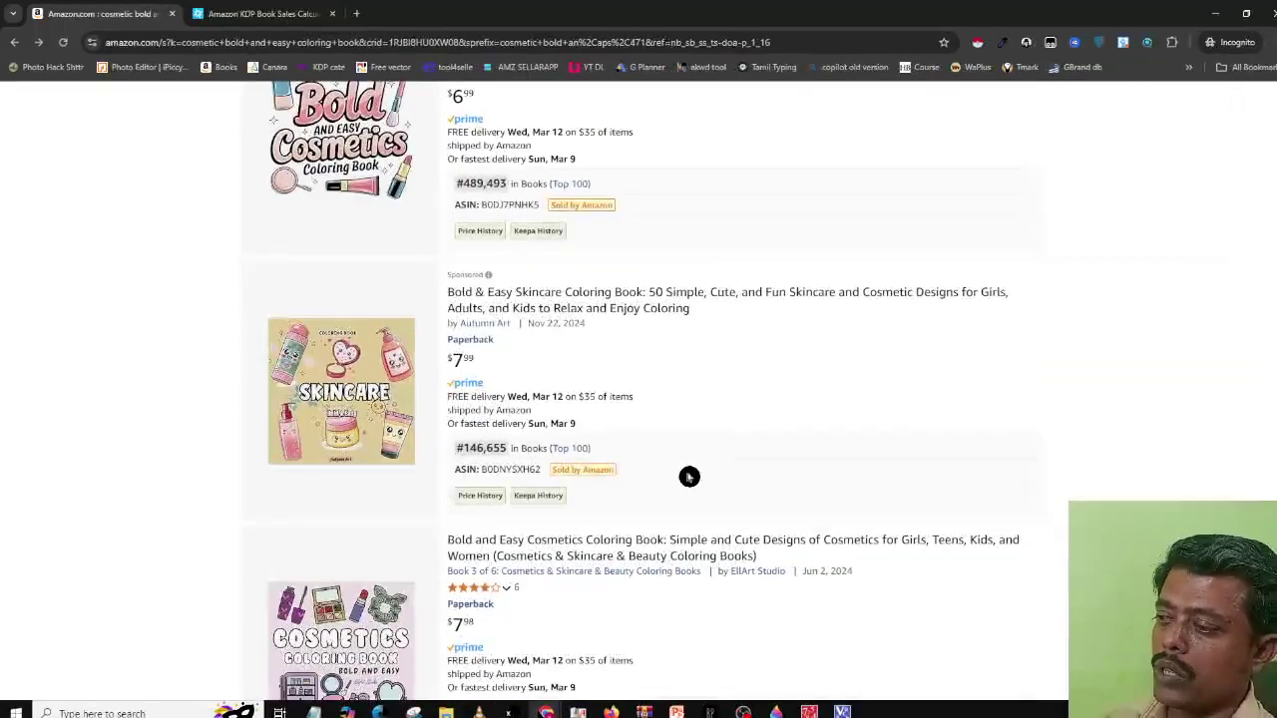
scroll(760, 587, down, 1)
scroll(761, 586, up, 1)
scroll(760, 586, down, 1)
scroll(760, 586, down, 2)
Step: Return to the first results and review the format, price, reviews and rank of the leading Glow Cosmetics coloring book
scroll(760, 586, up, 8)
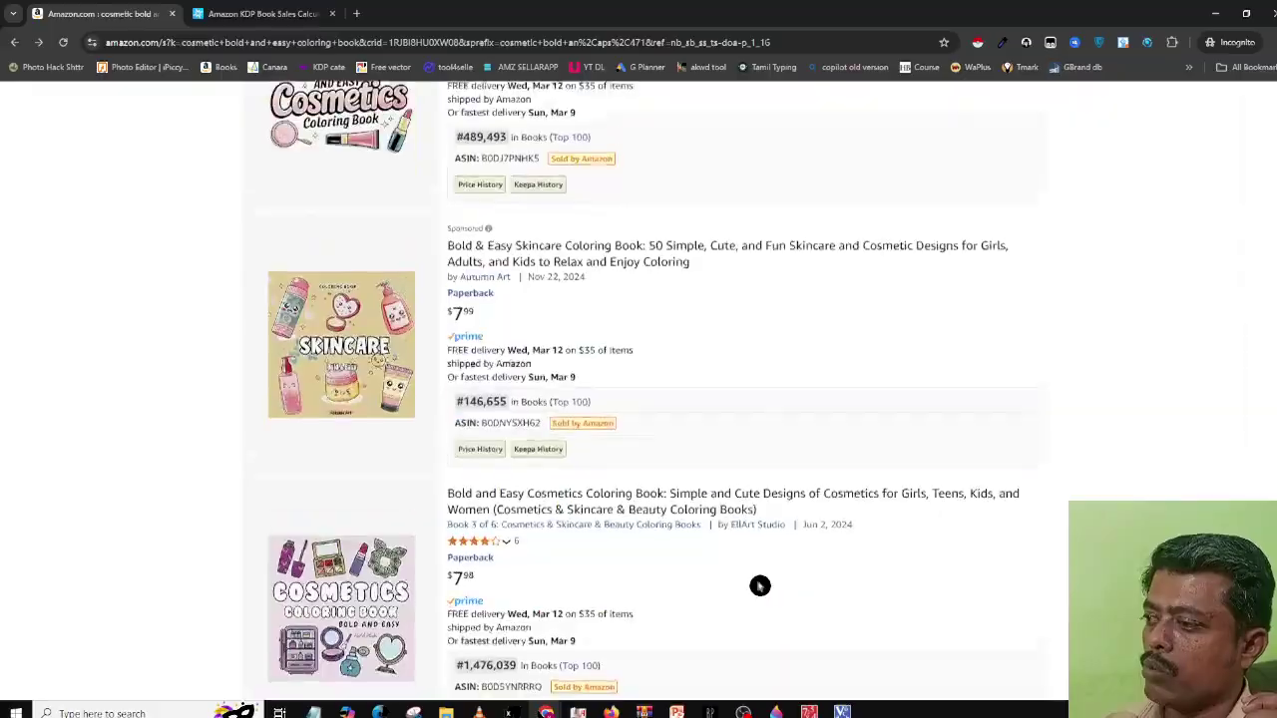
scroll(758, 588, up, 10)
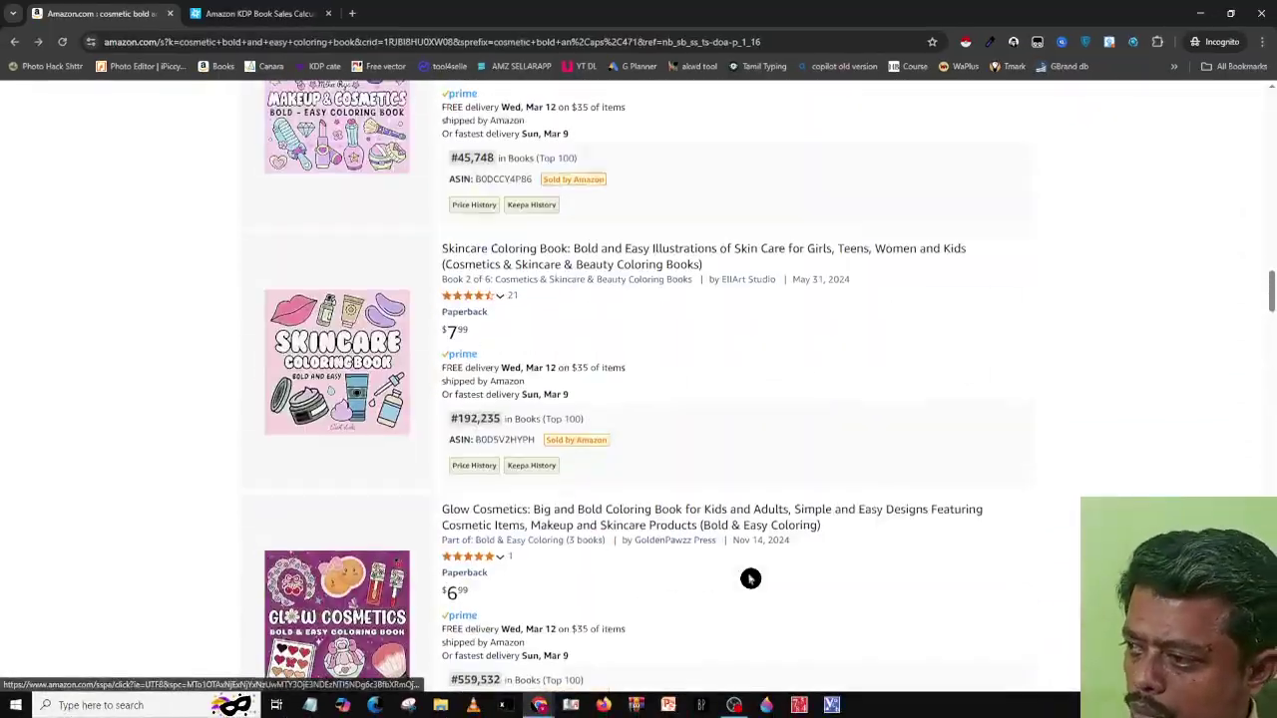
scroll(751, 581, up, 10)
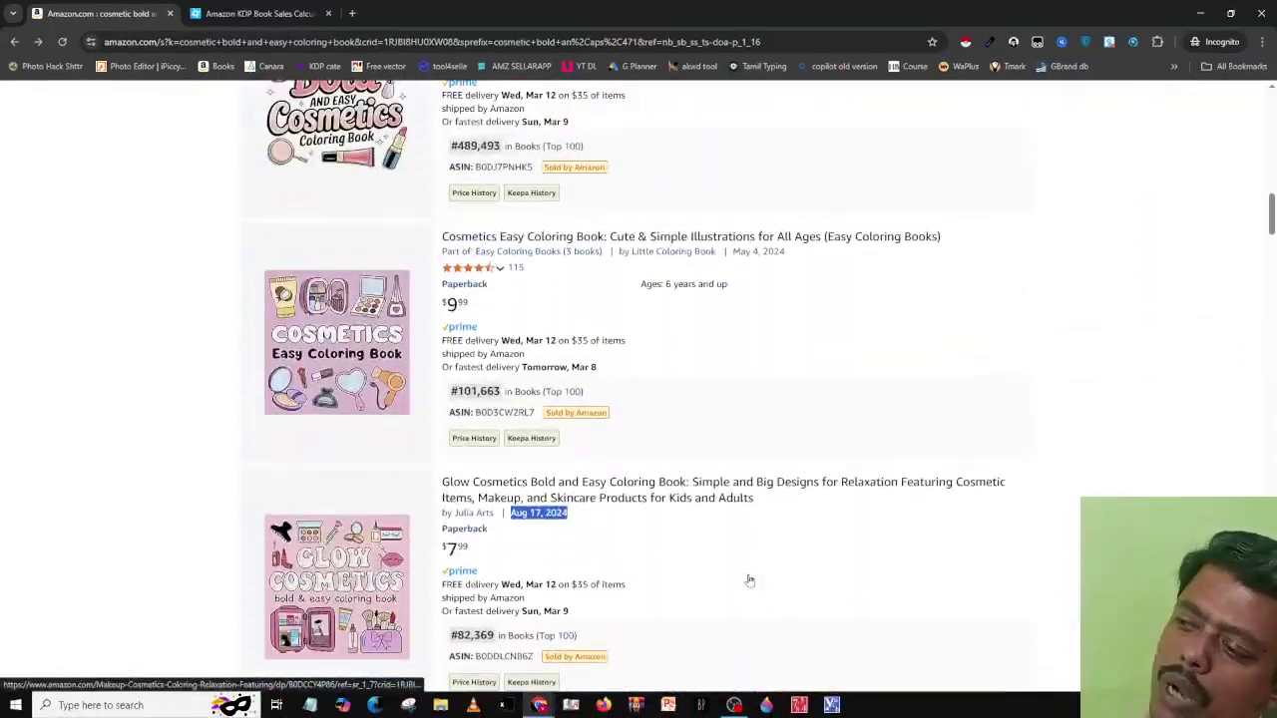
scroll(750, 580, up, 10)
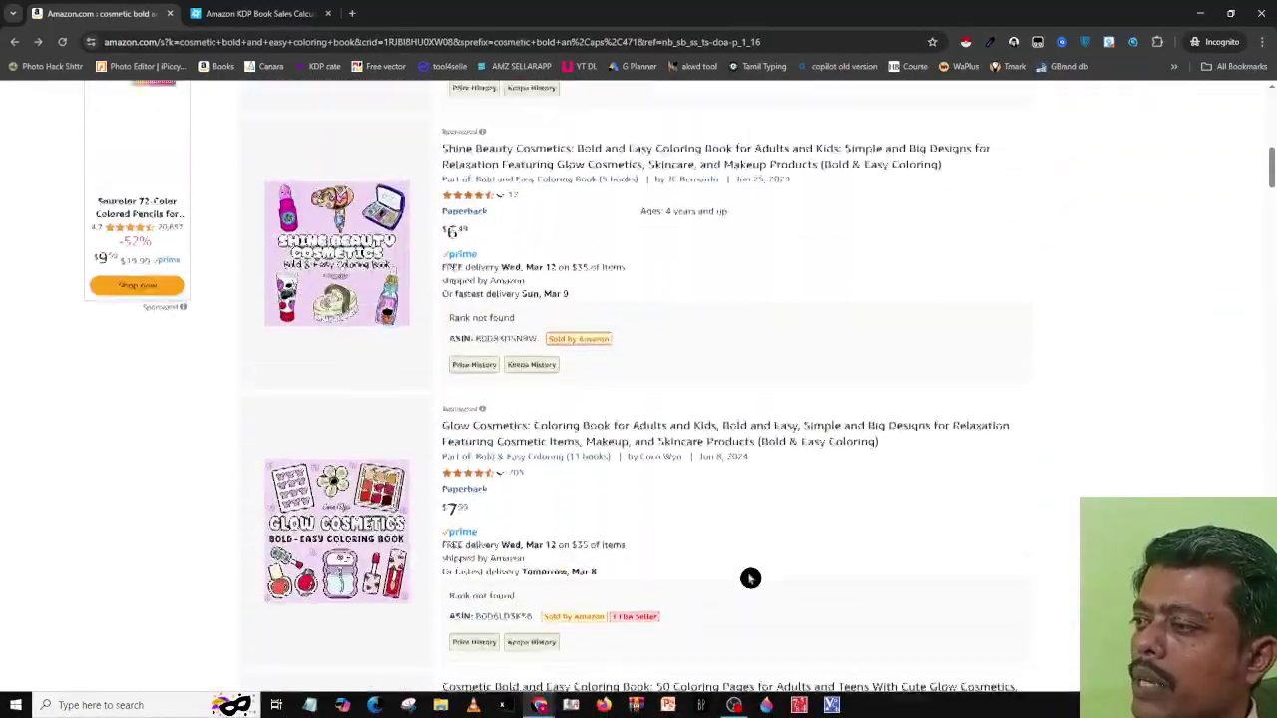
scroll(760, 586, up, 2)
scroll(760, 586, down, 3)
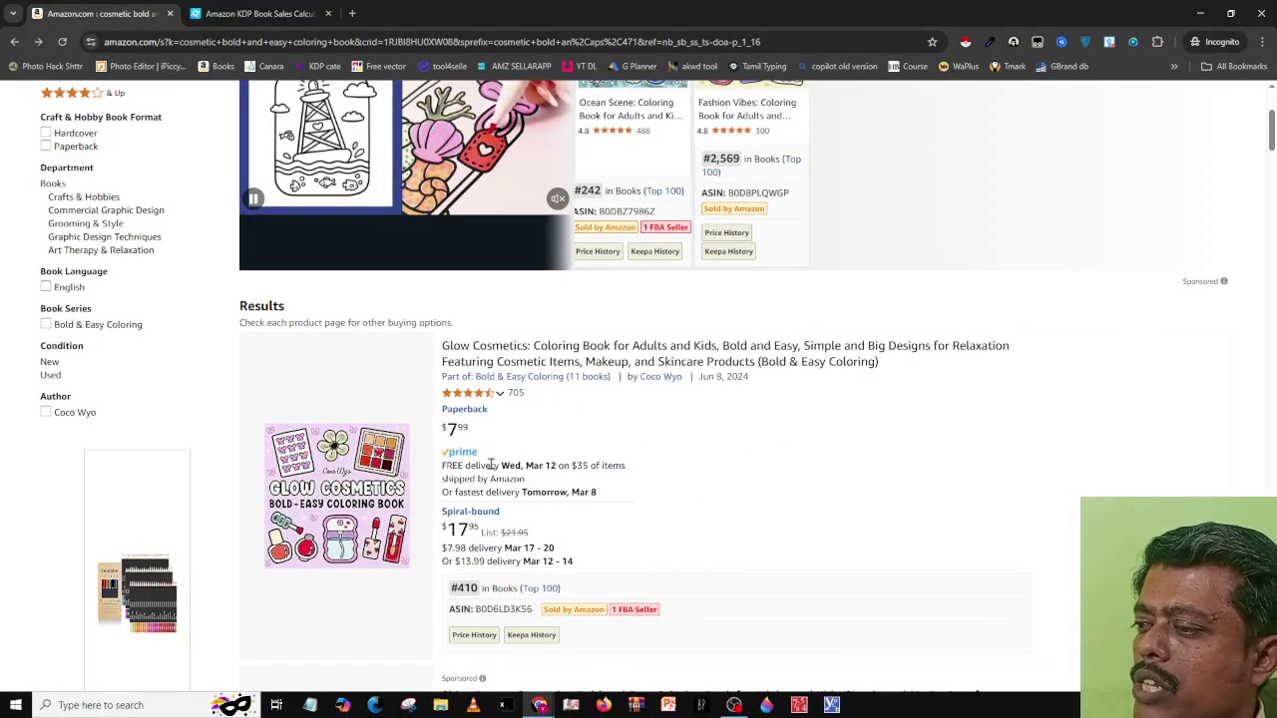
scroll(491, 465, up, 1)
scroll(491, 467, down, 1)
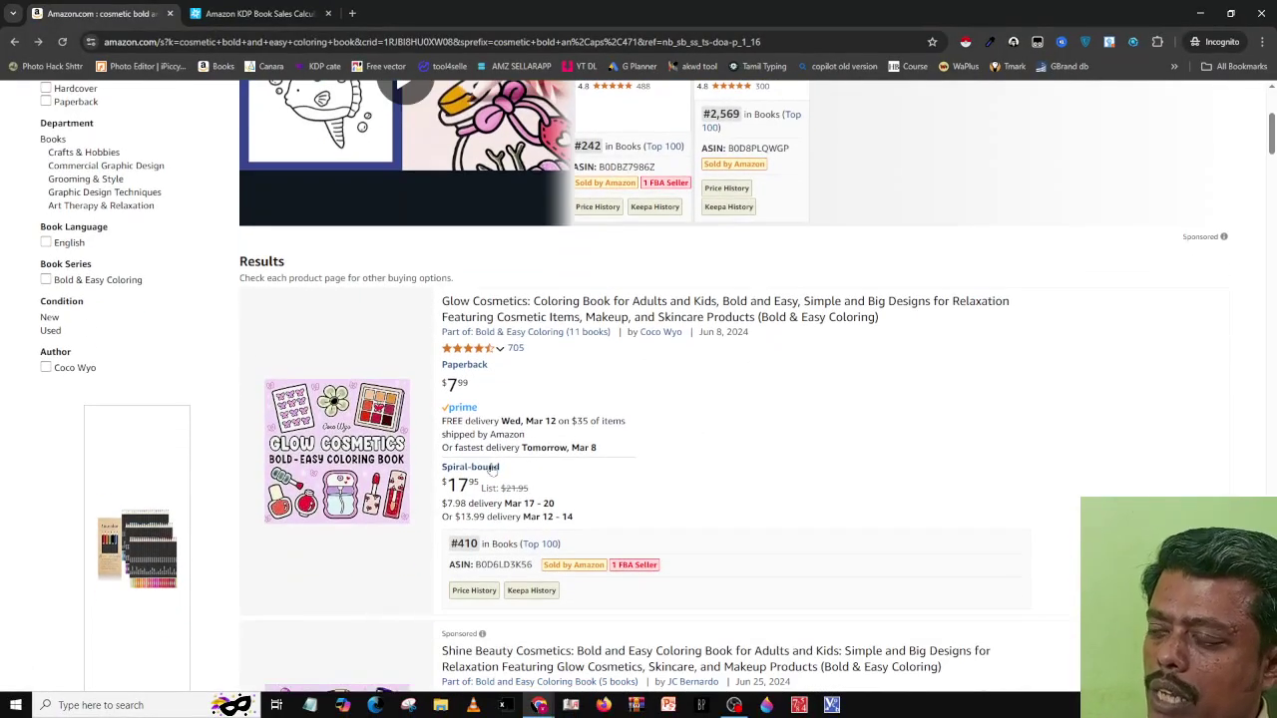
scroll(698, 435, up, 3)
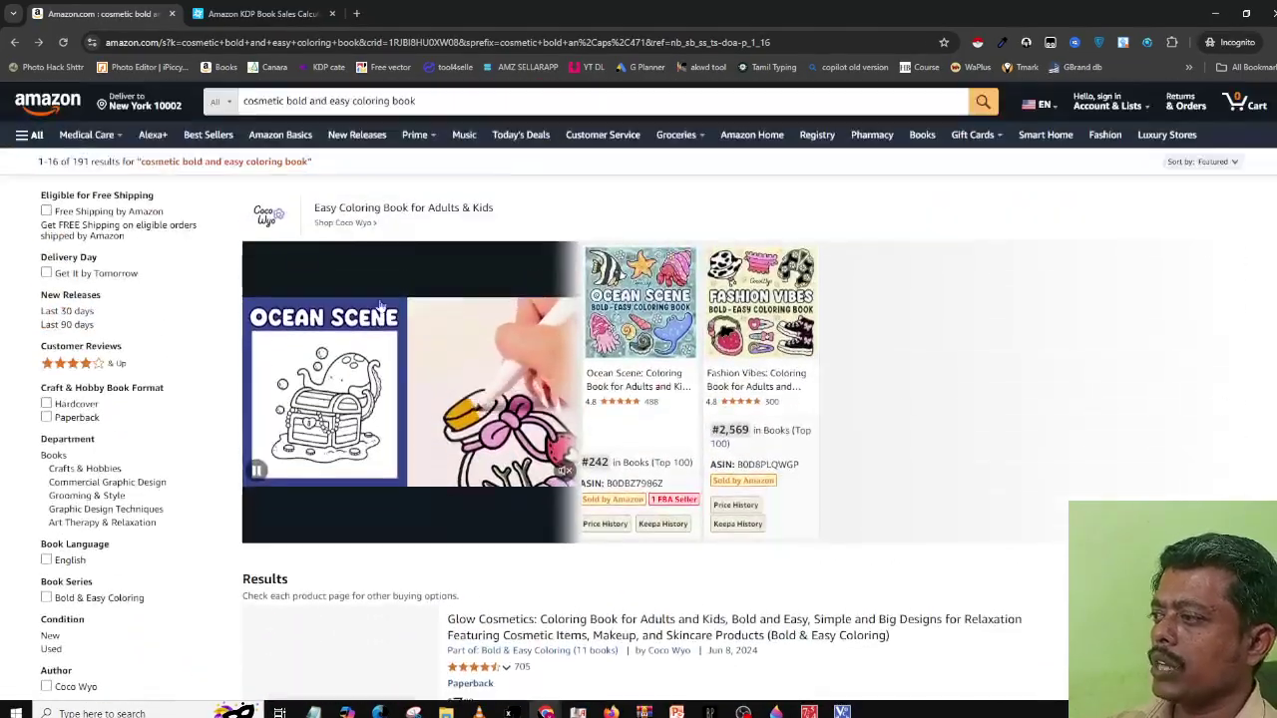
Step: Rerun the search for "cosmetic bold and easy coloring book" and examine the cover designs and details of the competing books
click(438, 98)
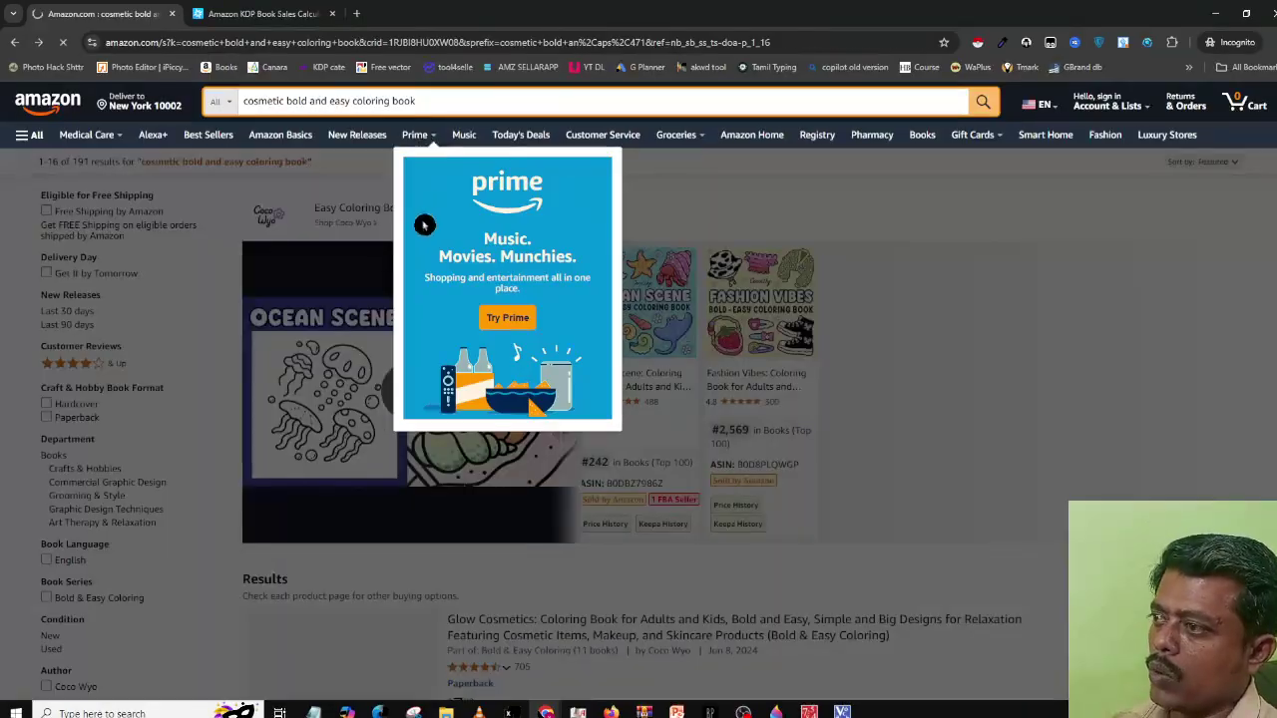
key(Return)
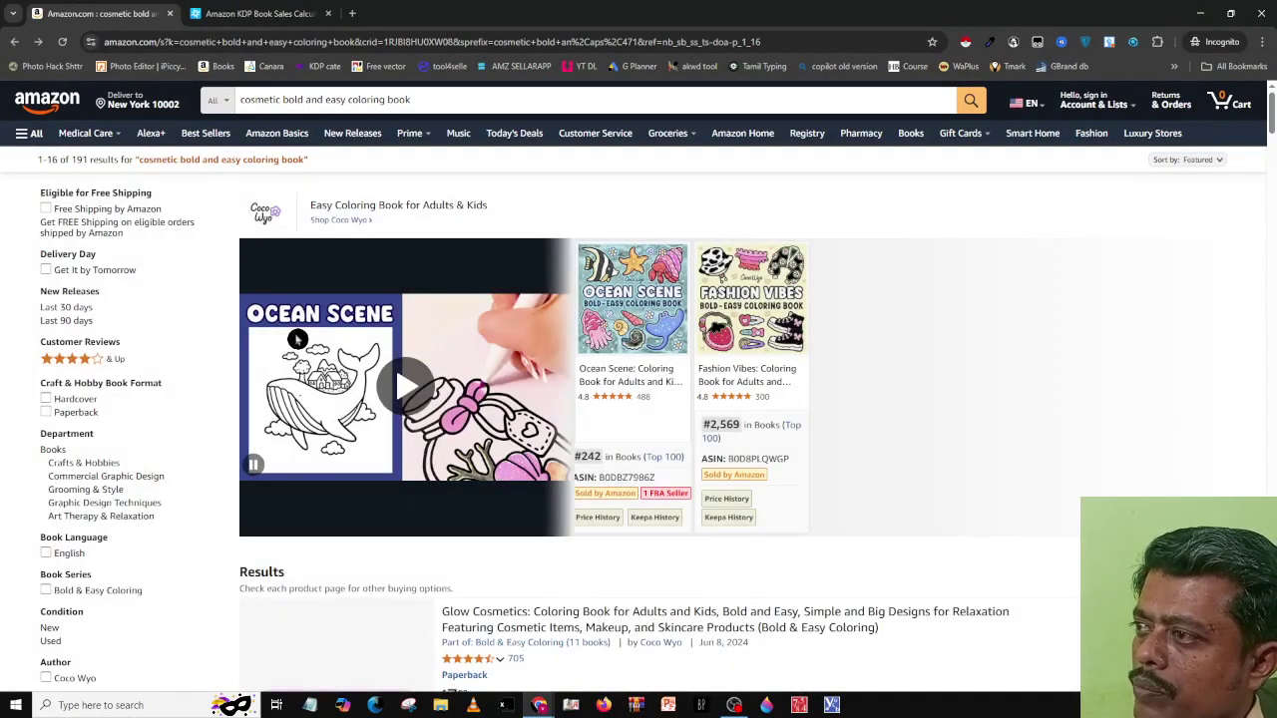
scroll(297, 341, down, 4)
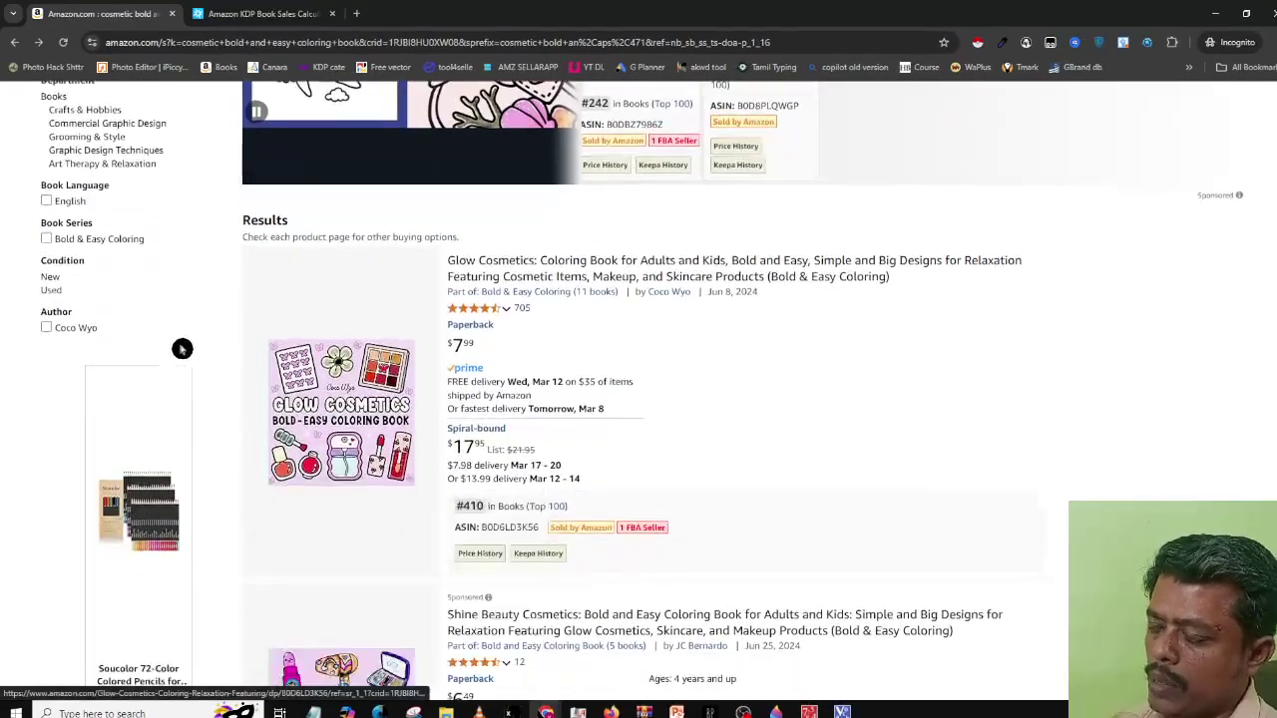
scroll(304, 391, down, 10)
scroll(304, 391, down, 8)
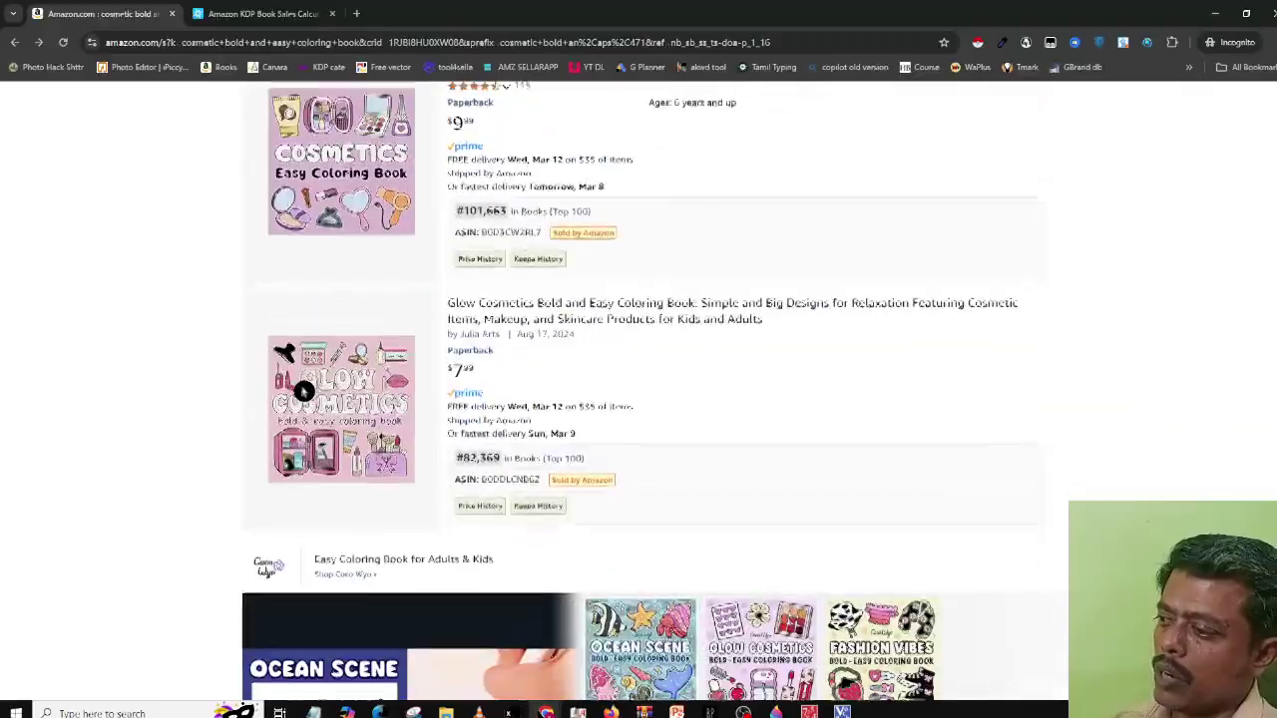
scroll(304, 390, down, 9)
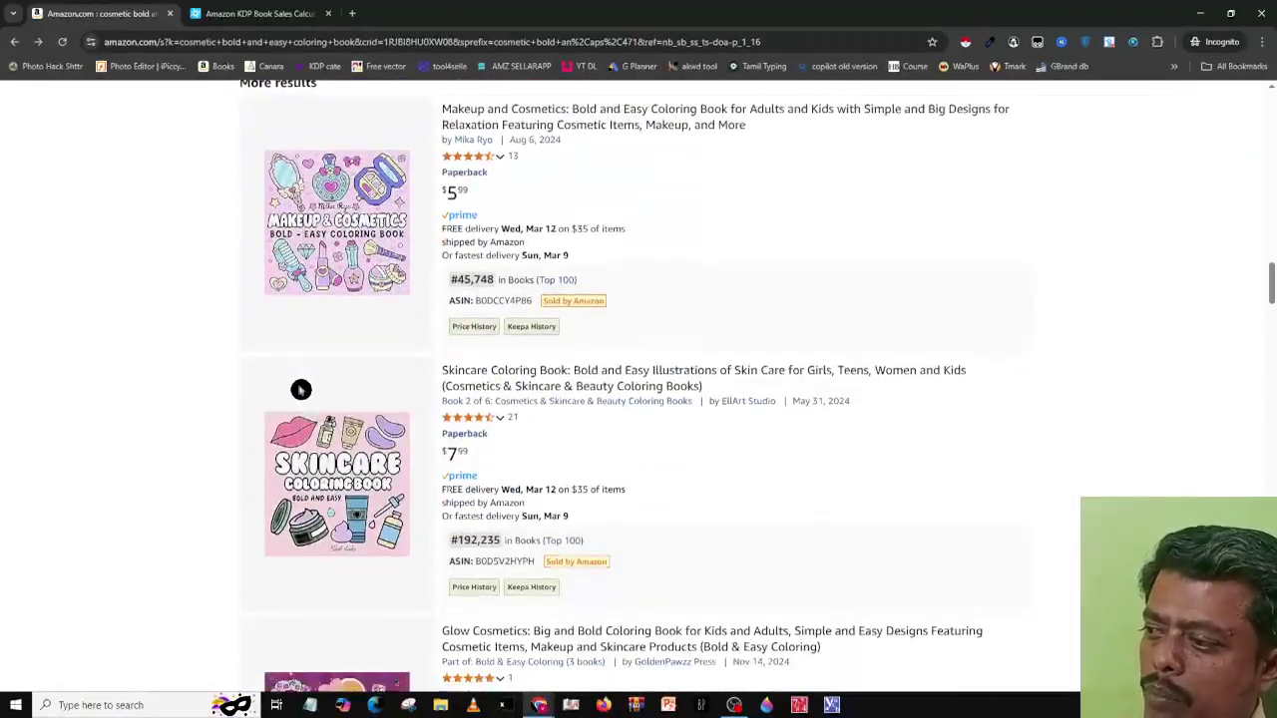
scroll(301, 389, down, 6)
scroll(299, 390, down, 3)
scroll(299, 390, up, 3)
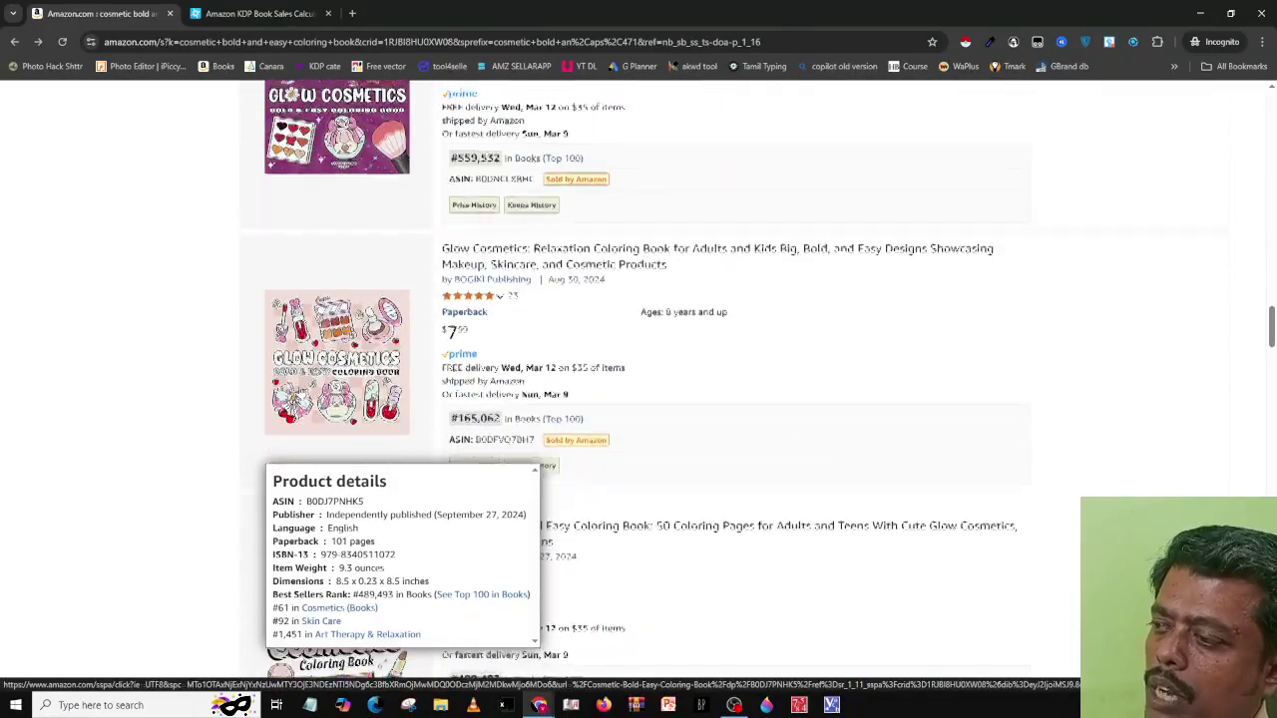
scroll(301, 393, up, 6)
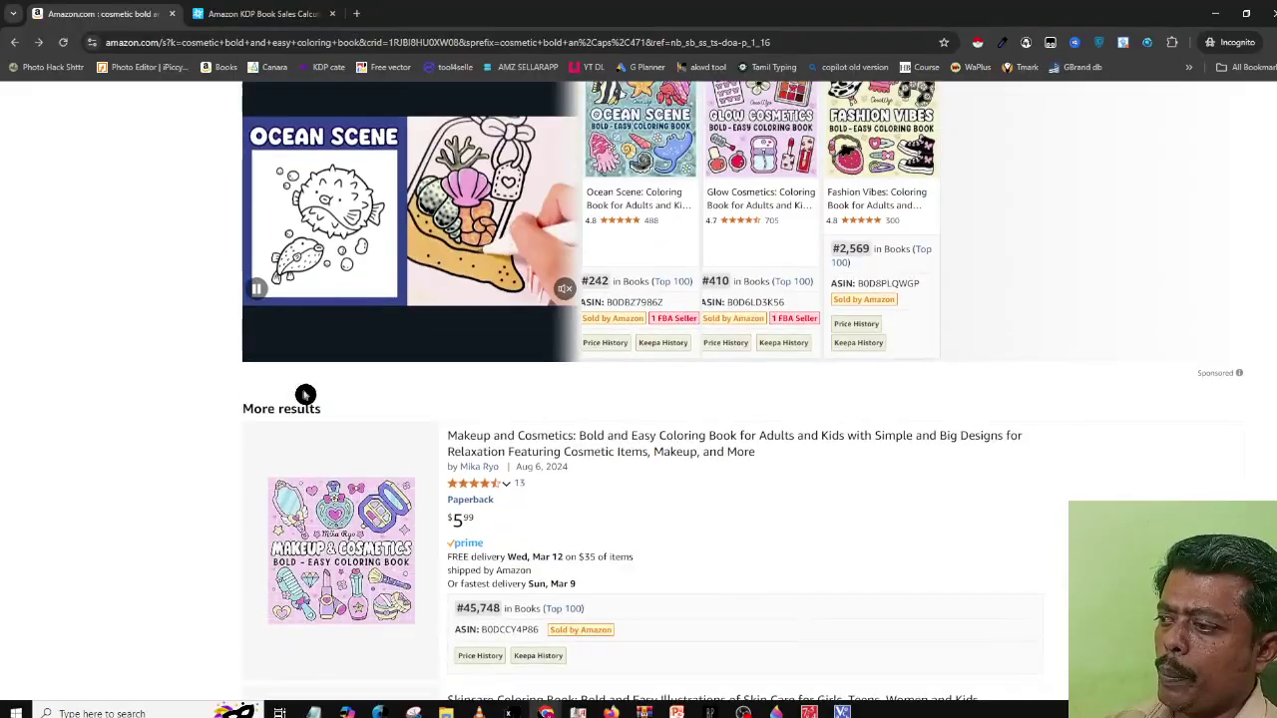
Step: Compare the covers, titles, publication dates and sales ranks of the cosmetics coloring books from the top listings through More results
scroll(305, 394, down, 3)
scroll(306, 395, up, 3)
scroll(302, 393, down, 8)
scroll(299, 389, up, 2)
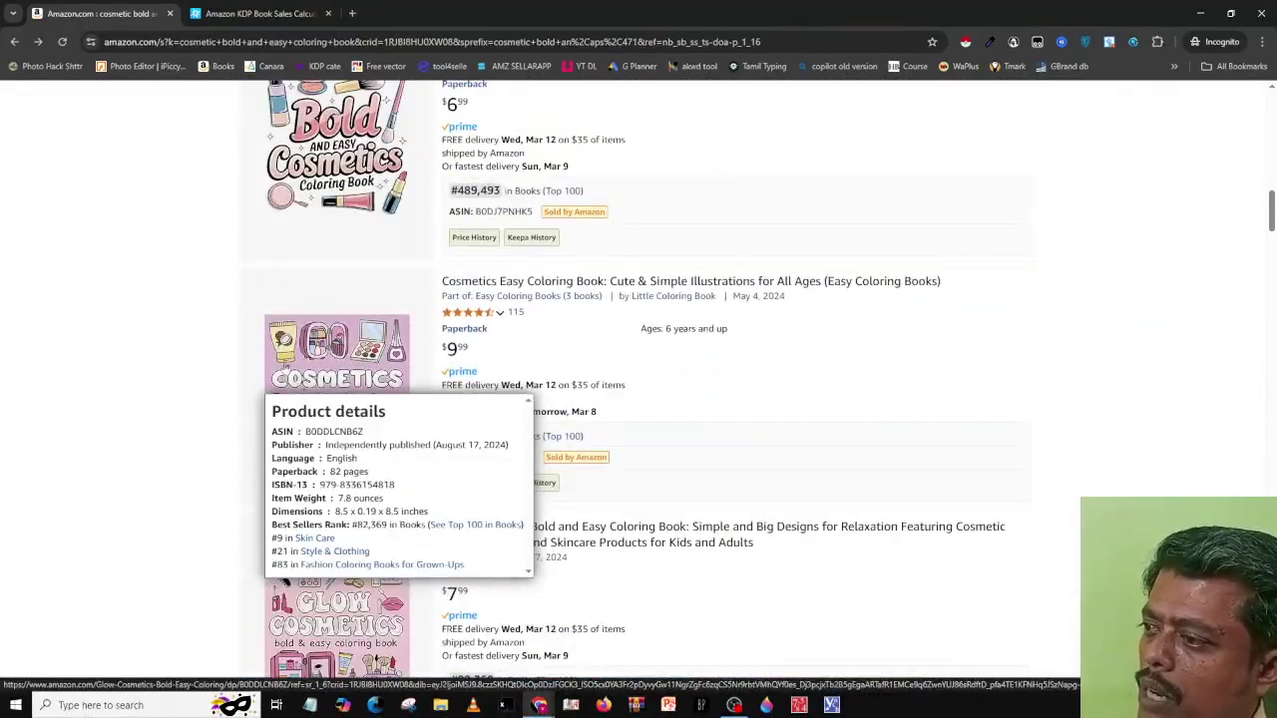
scroll(373, 396, up, 5)
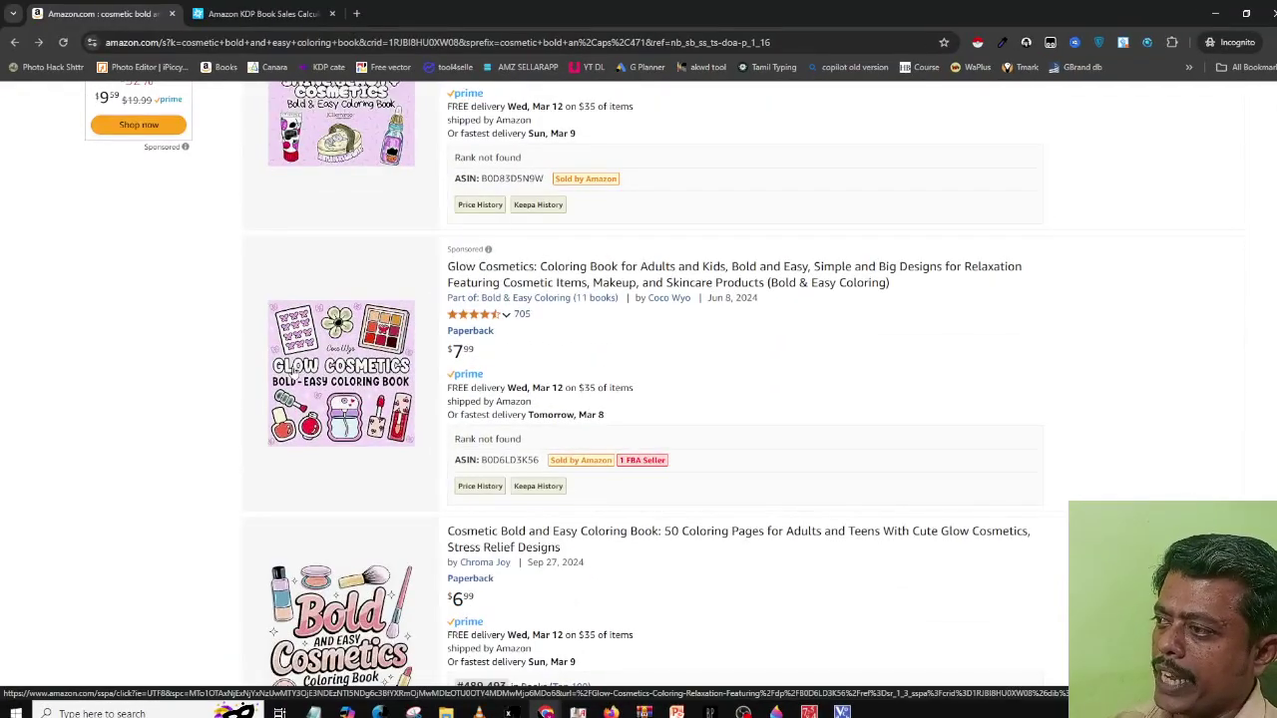
scroll(294, 373, up, 2)
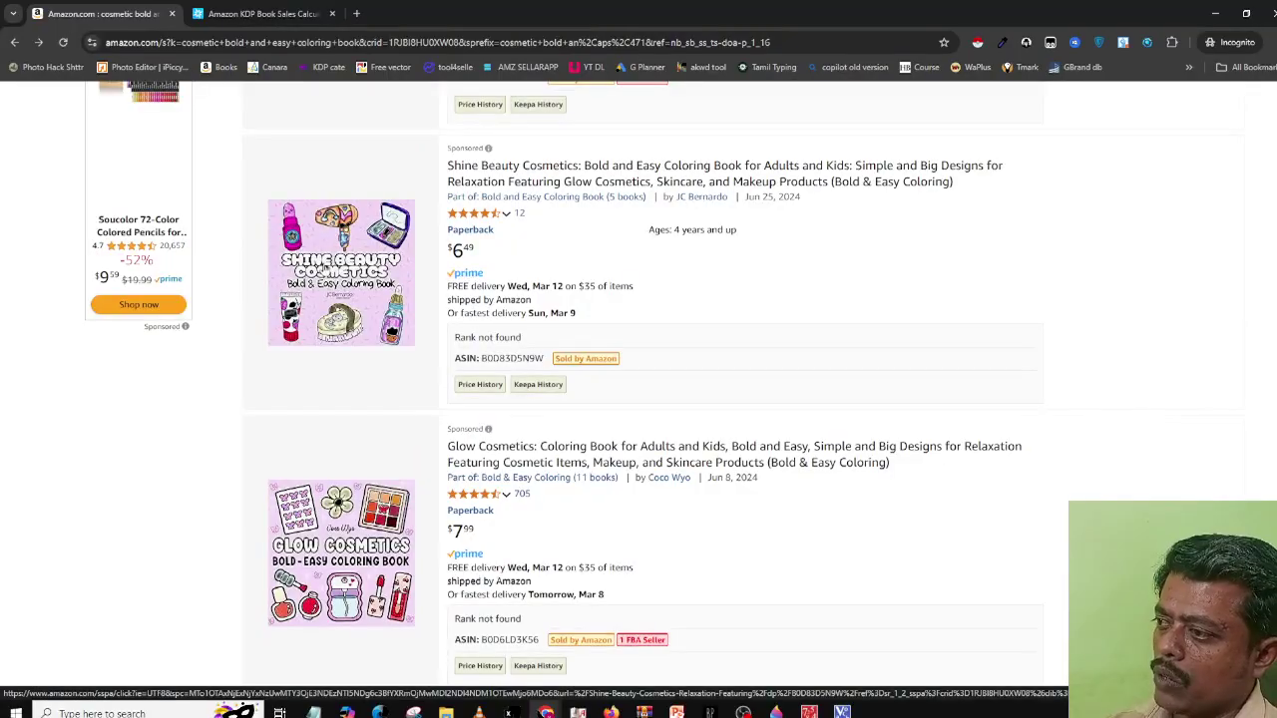
scroll(359, 299, up, 3)
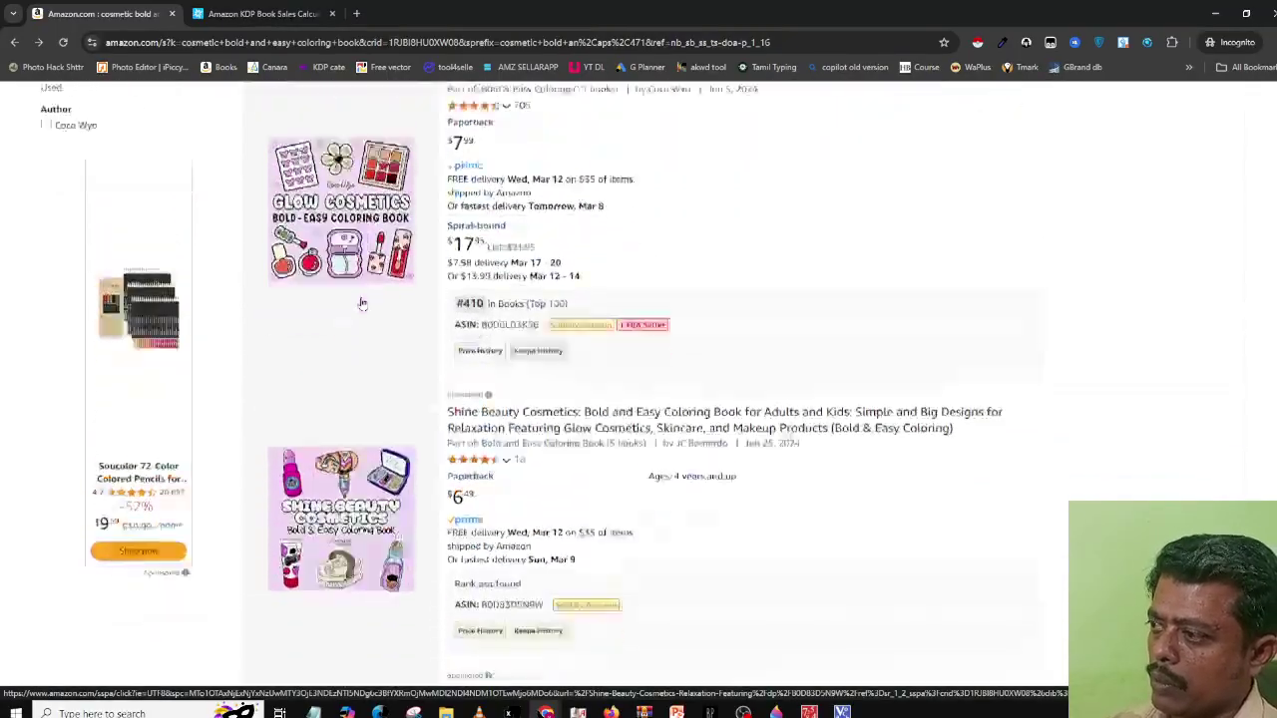
scroll(359, 299, down, 5)
scroll(357, 299, down, 10)
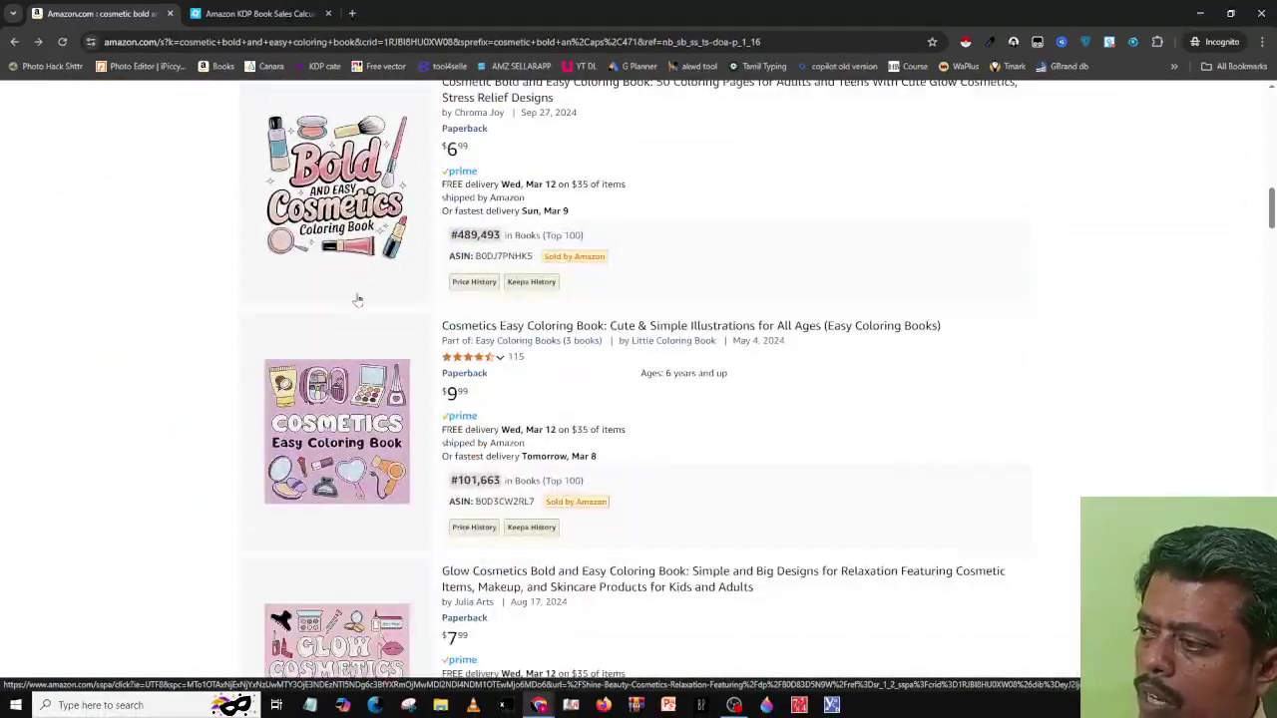
scroll(357, 299, down, 6)
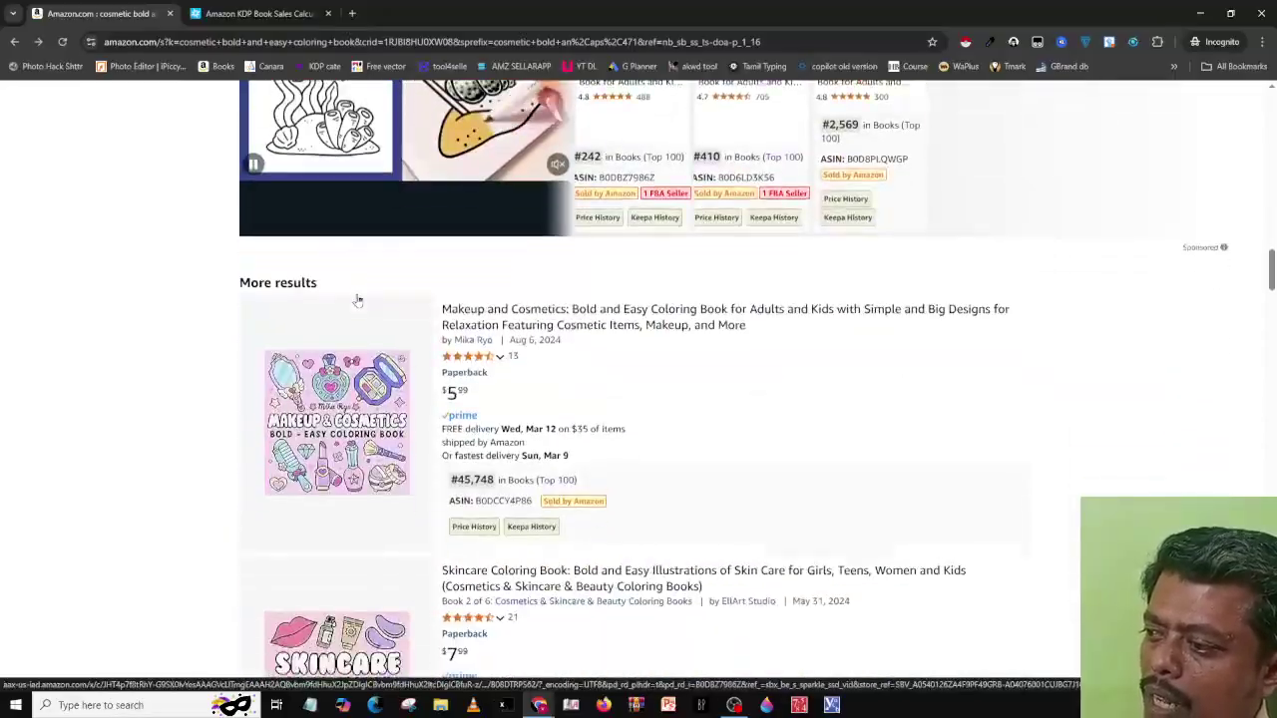
Step: Open the Skincare Coloring Book listing under More results and examine its product details, publisher images and sample pages
mouse_move(354, 297)
triple_click(442, 447)
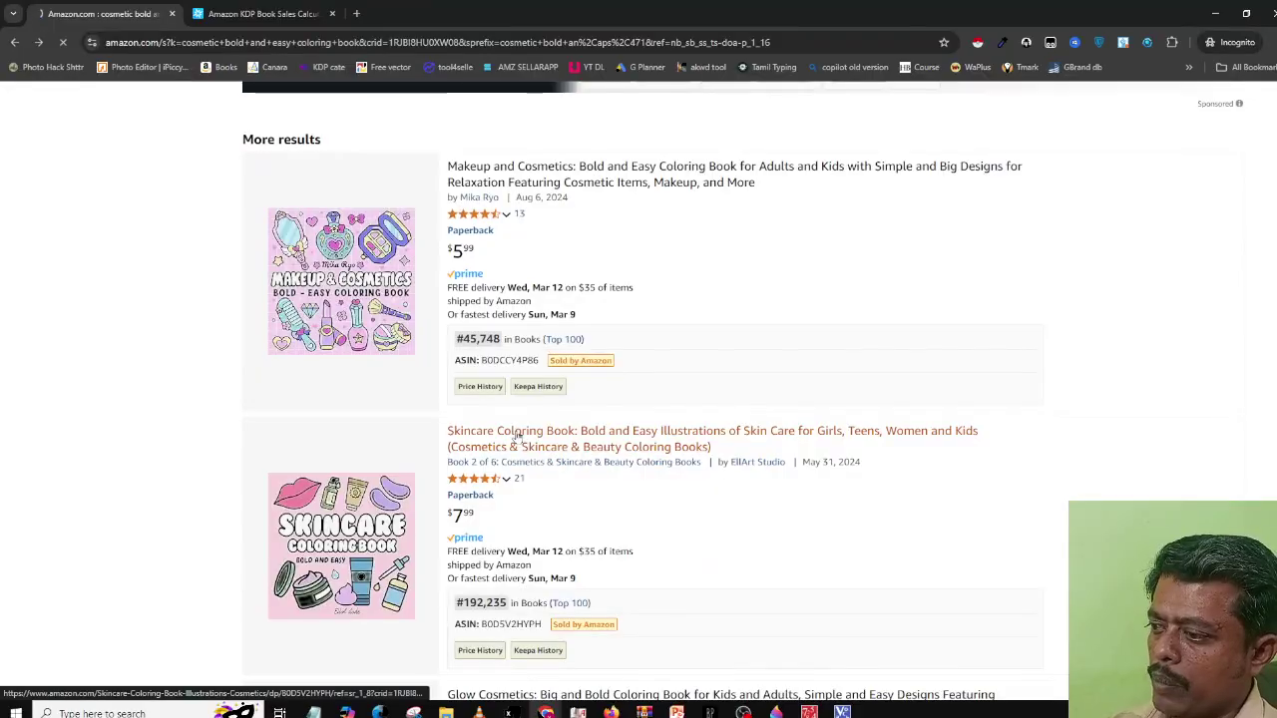
click(514, 435)
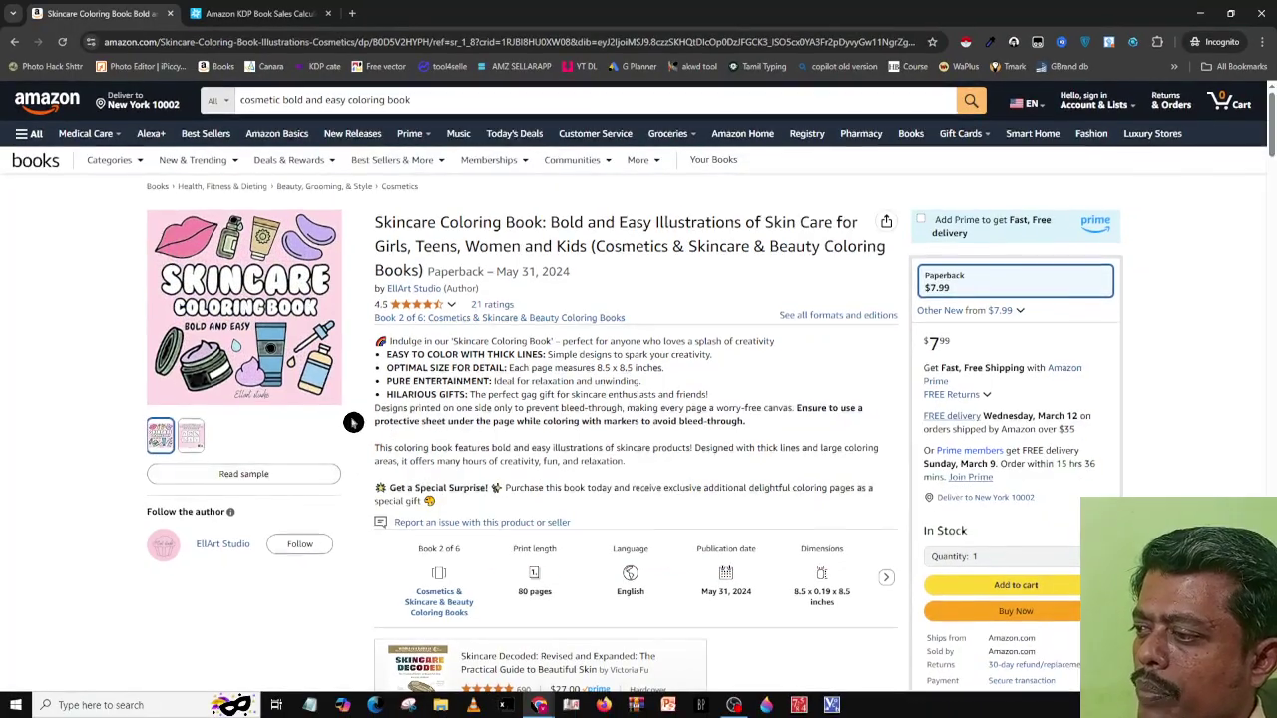
scroll(353, 422, down, 10)
scroll(623, 526, down, 7)
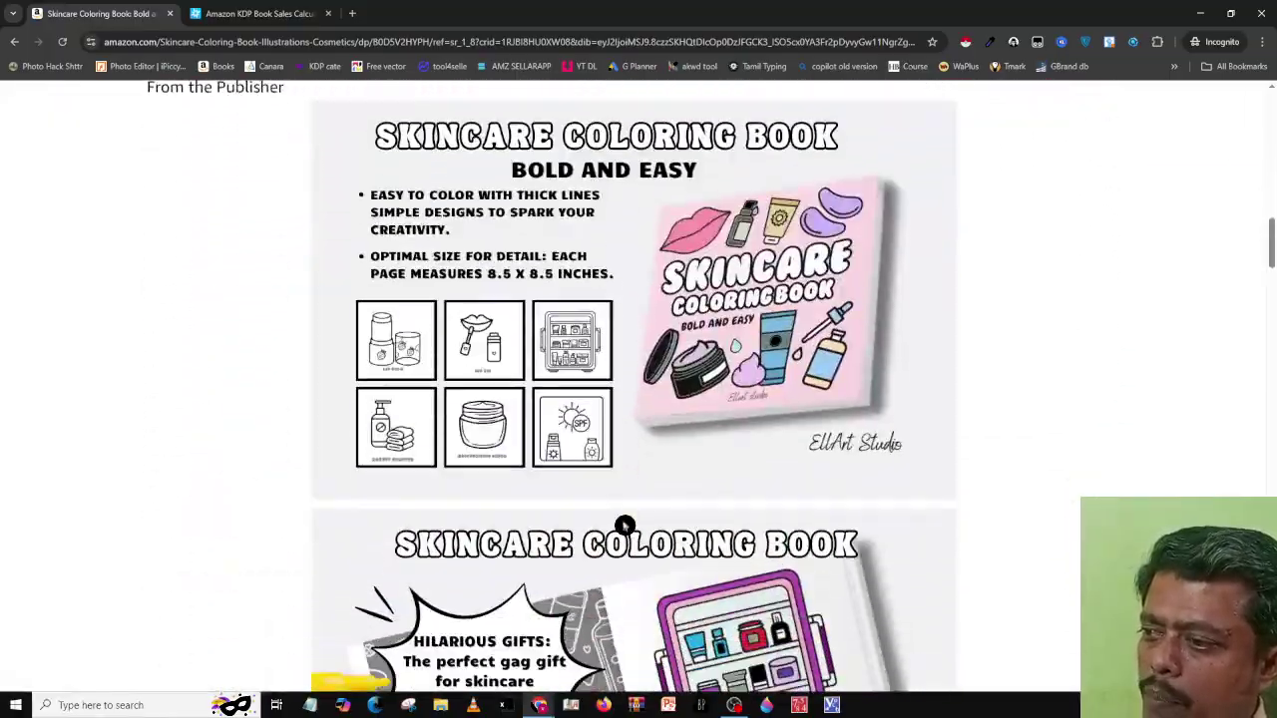
scroll(624, 526, down, 3)
scroll(626, 528, up, 2)
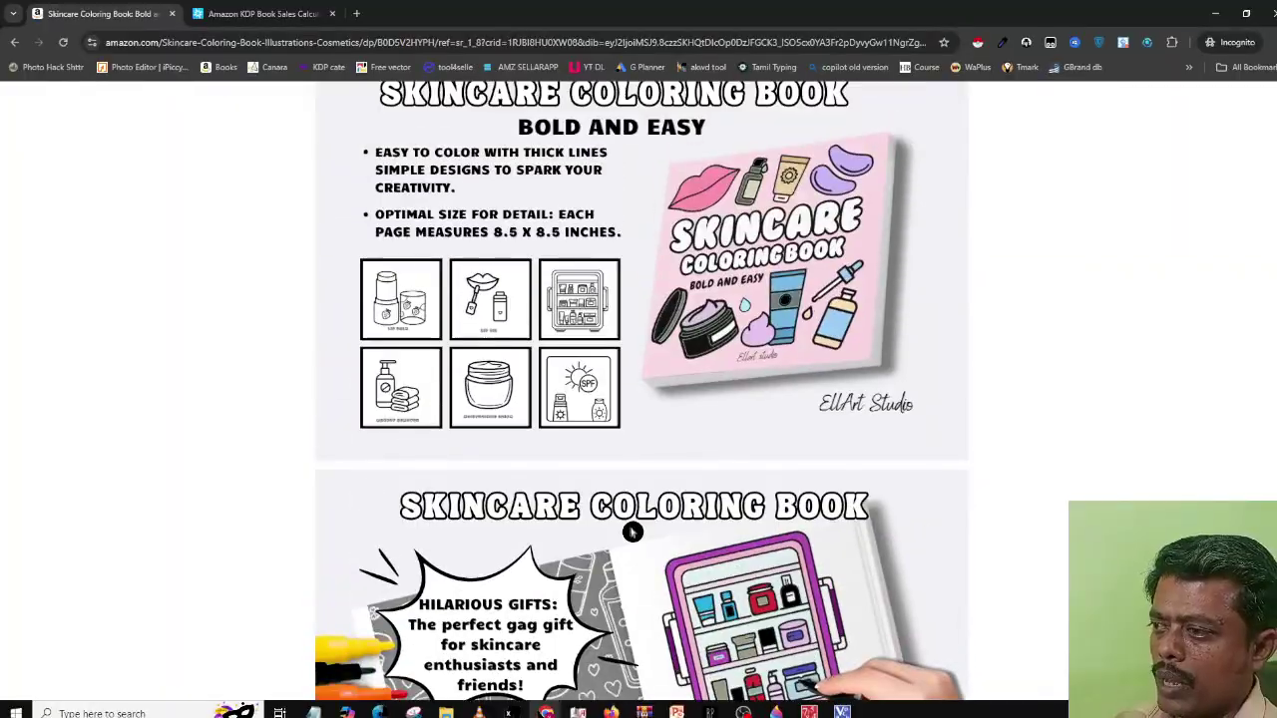
scroll(618, 519, up, 1)
scroll(427, 366, down, 2)
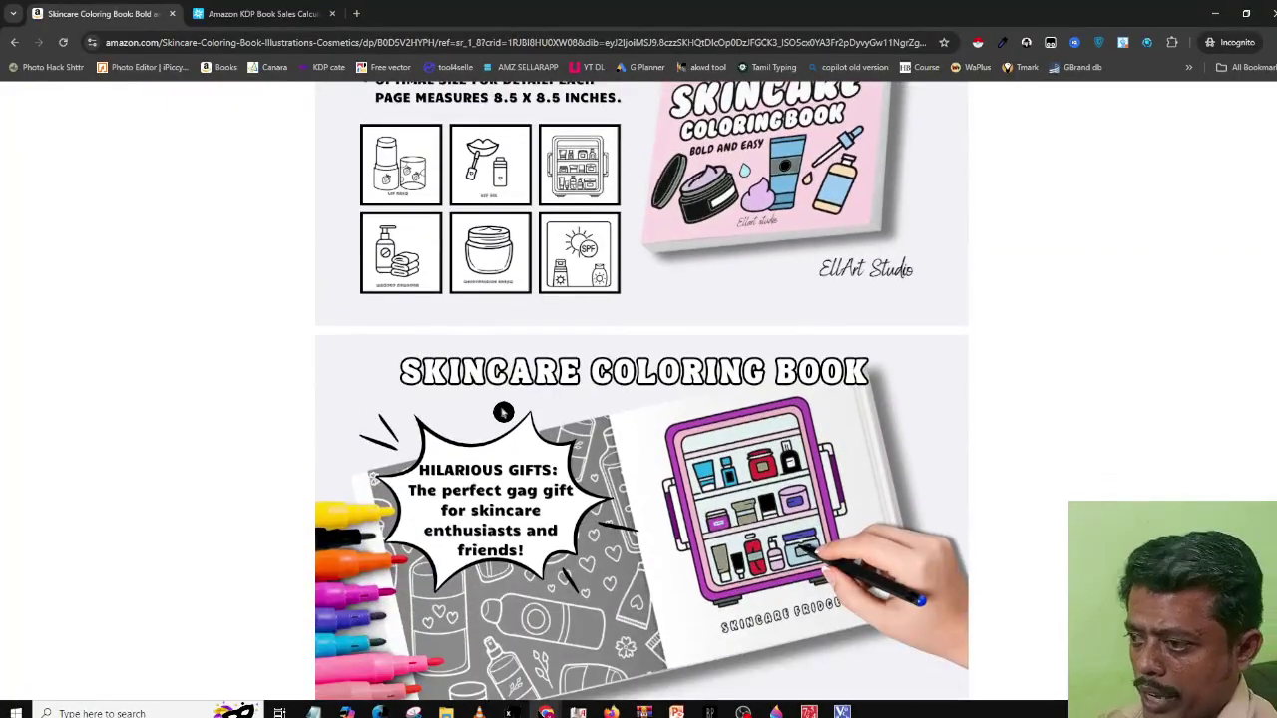
scroll(502, 412, down, 3)
scroll(498, 406, down, 6)
scroll(497, 406, down, 3)
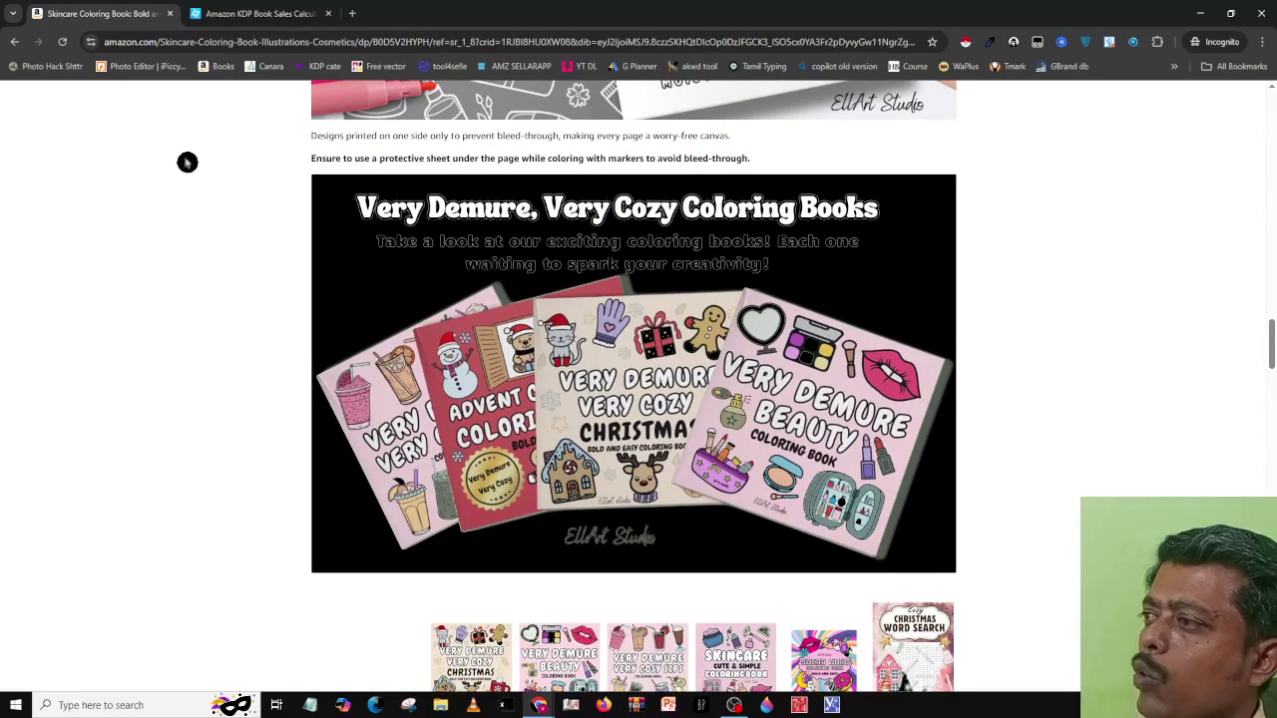
Step: Return to the search results, open the first Glow Cosmetics coloring book and review its description, page count, size and price
scroll(228, 294, up, 9)
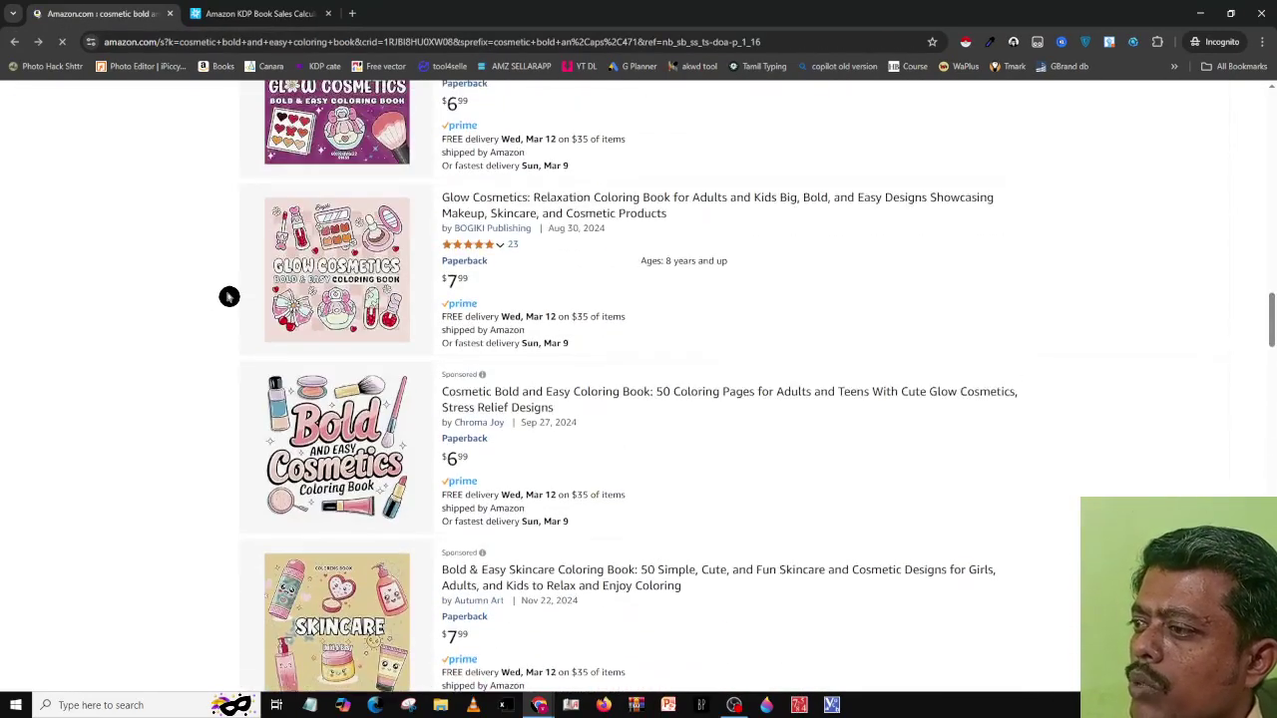
scroll(228, 297, up, 10)
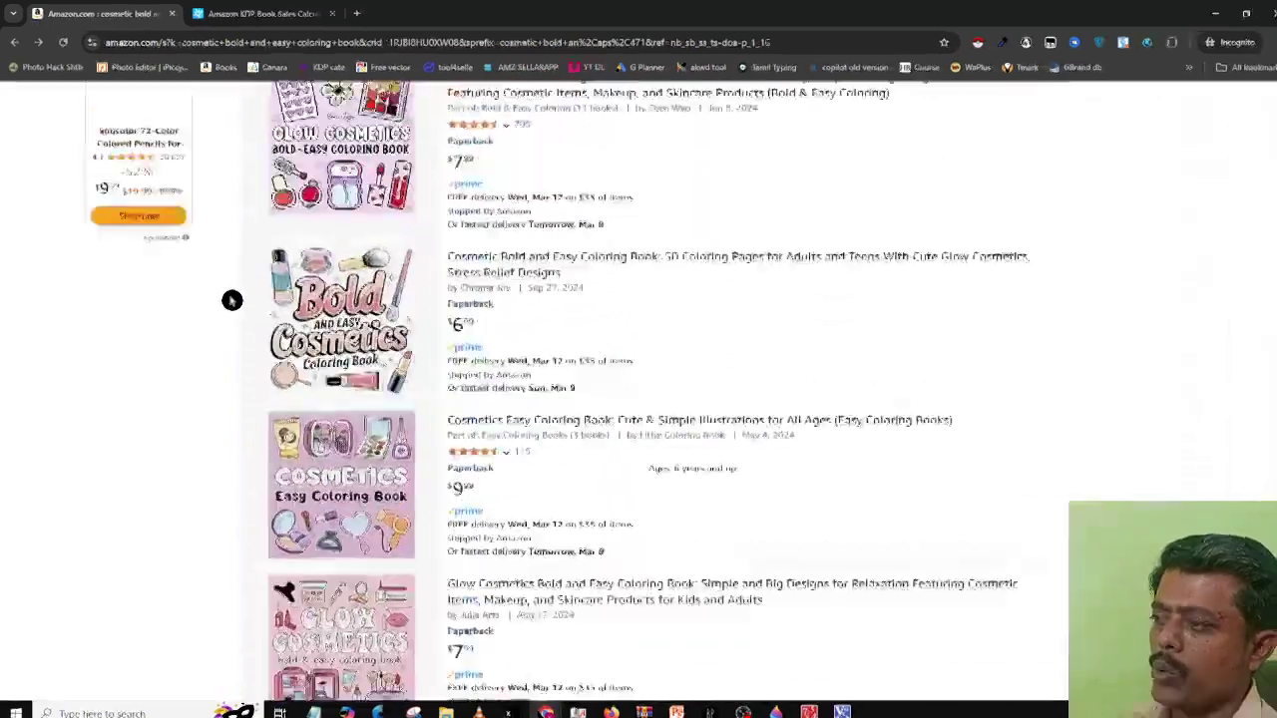
scroll(231, 299, up, 5)
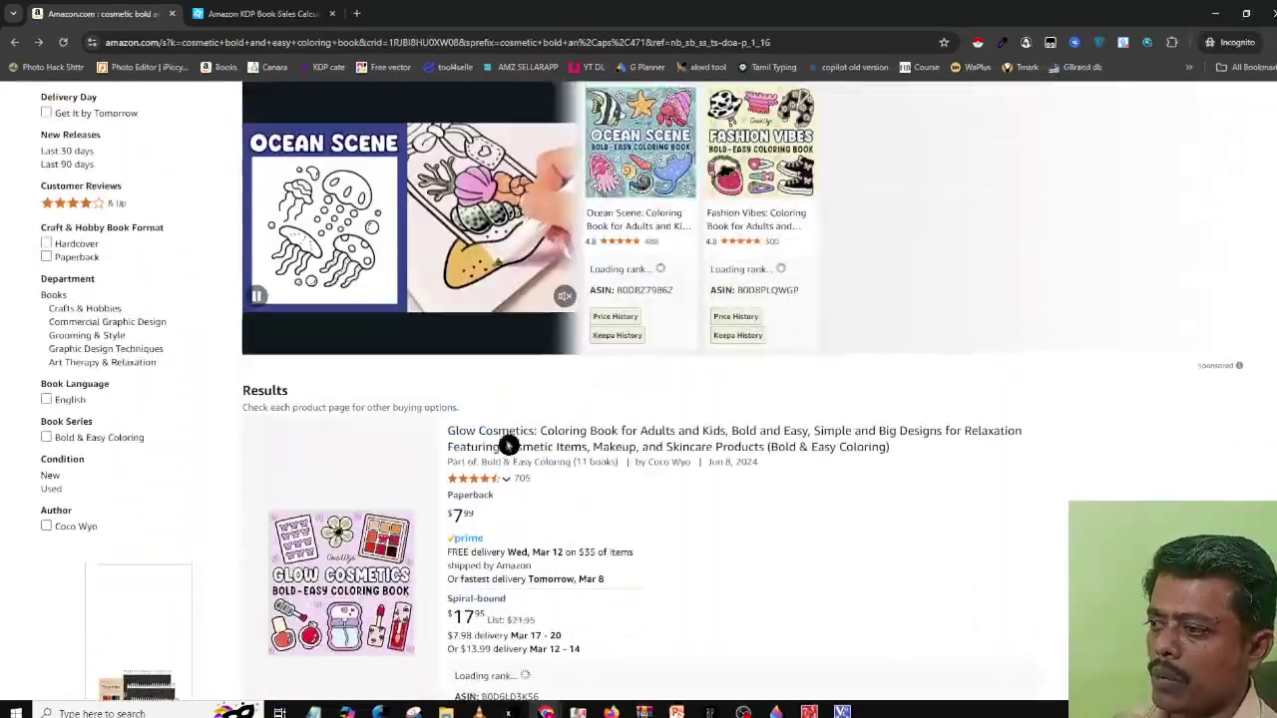
click(592, 454)
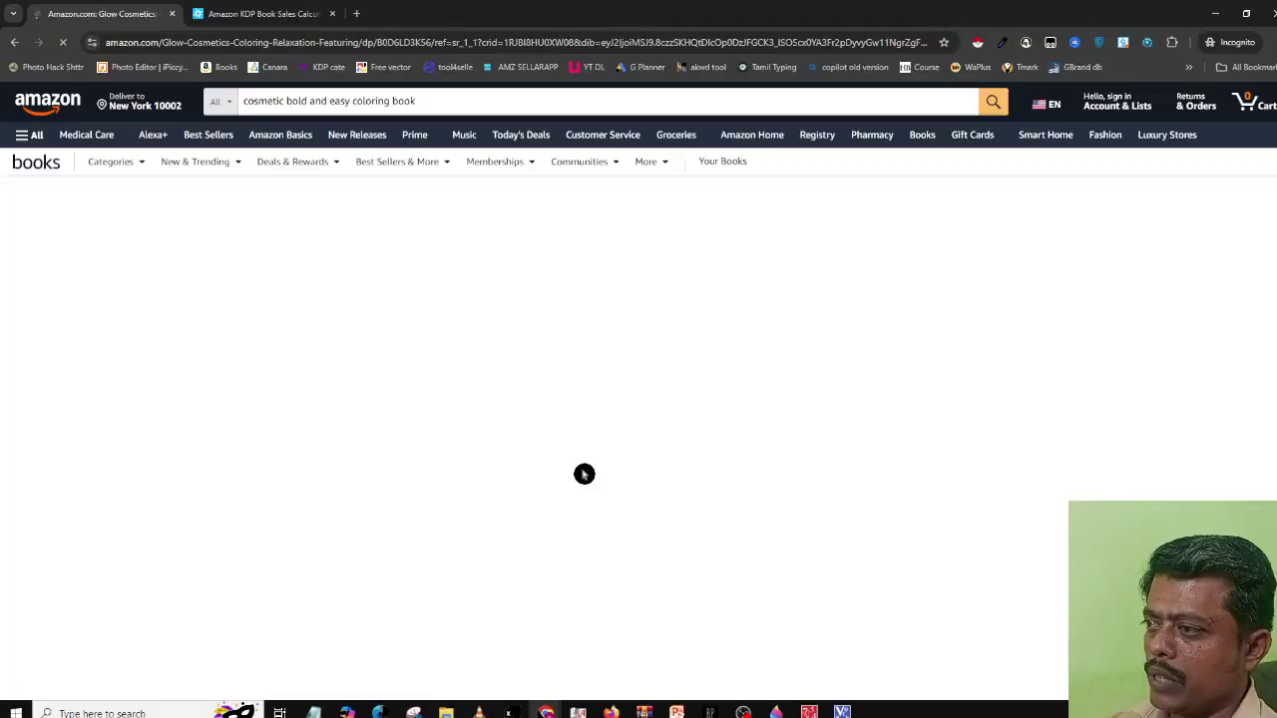
scroll(578, 469, down, 5)
scroll(577, 468, down, 4)
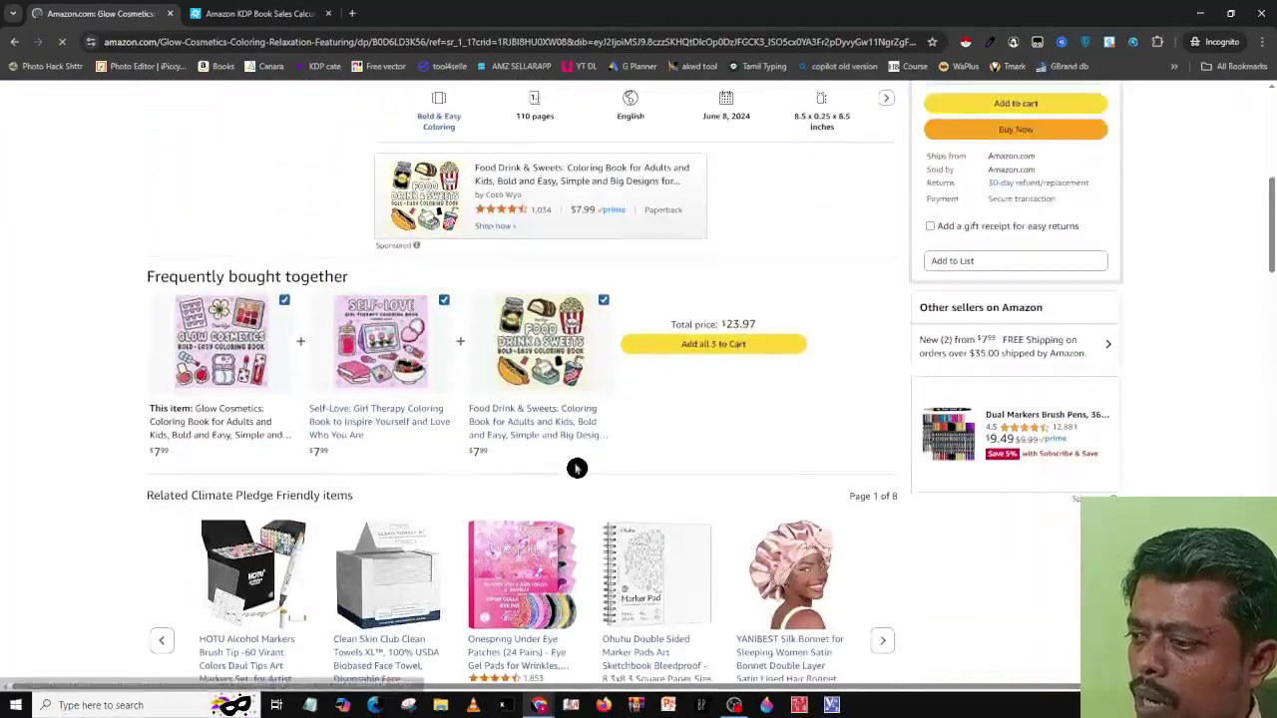
scroll(575, 465, up, 7)
scroll(576, 465, up, 1)
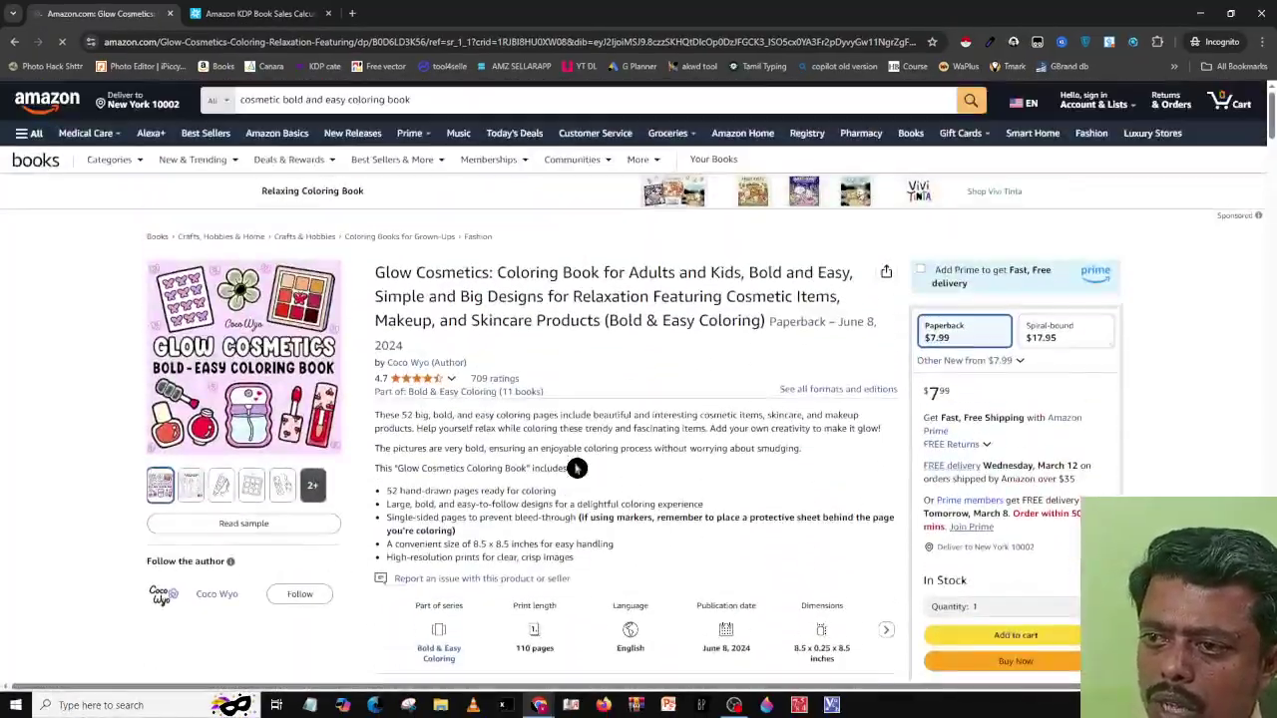
Step: Examine the publisher images and sample coloring pages of the Glow Cosmetics book
scroll(665, 584, down, 10)
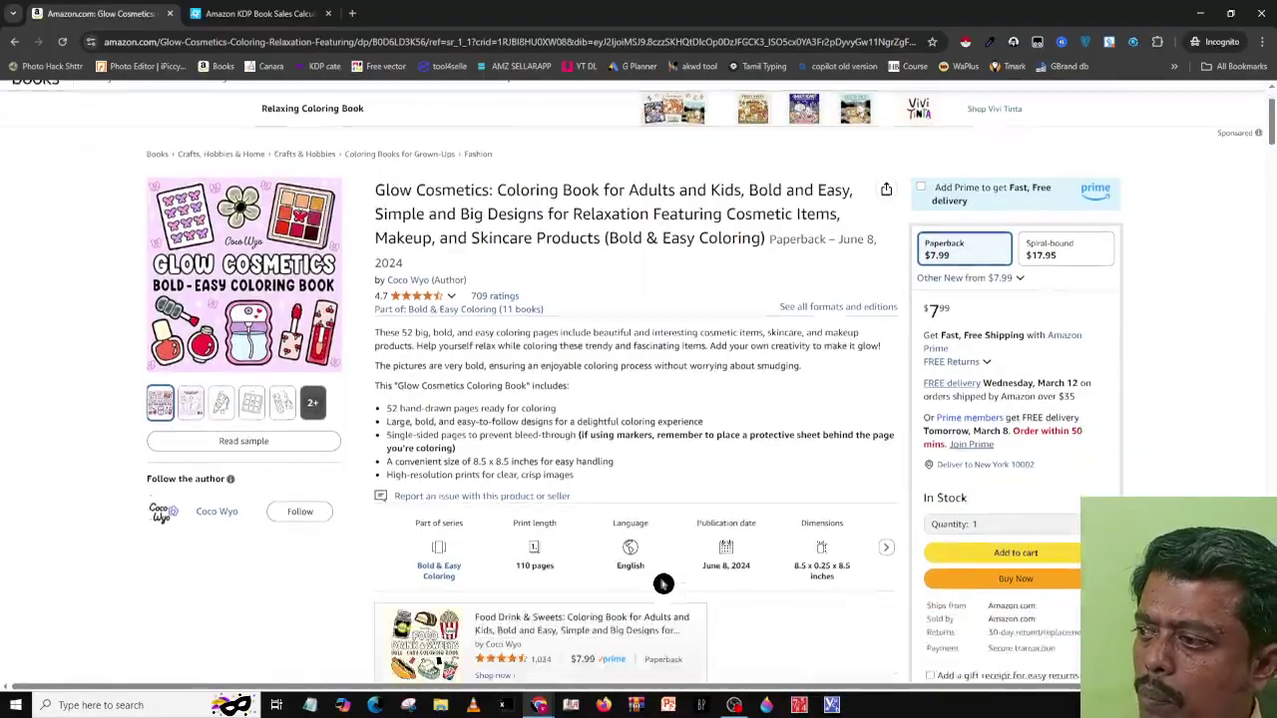
scroll(722, 667, down, 7)
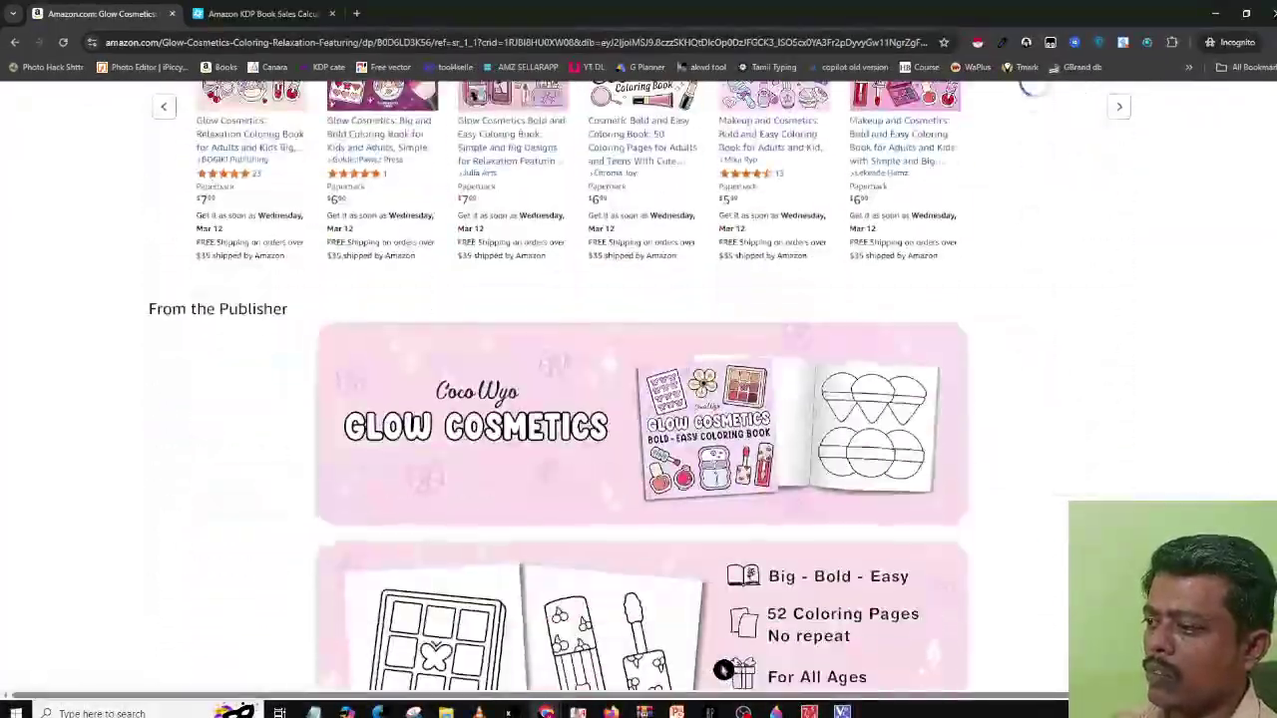
scroll(734, 694, down, 6)
scroll(736, 696, up, 10)
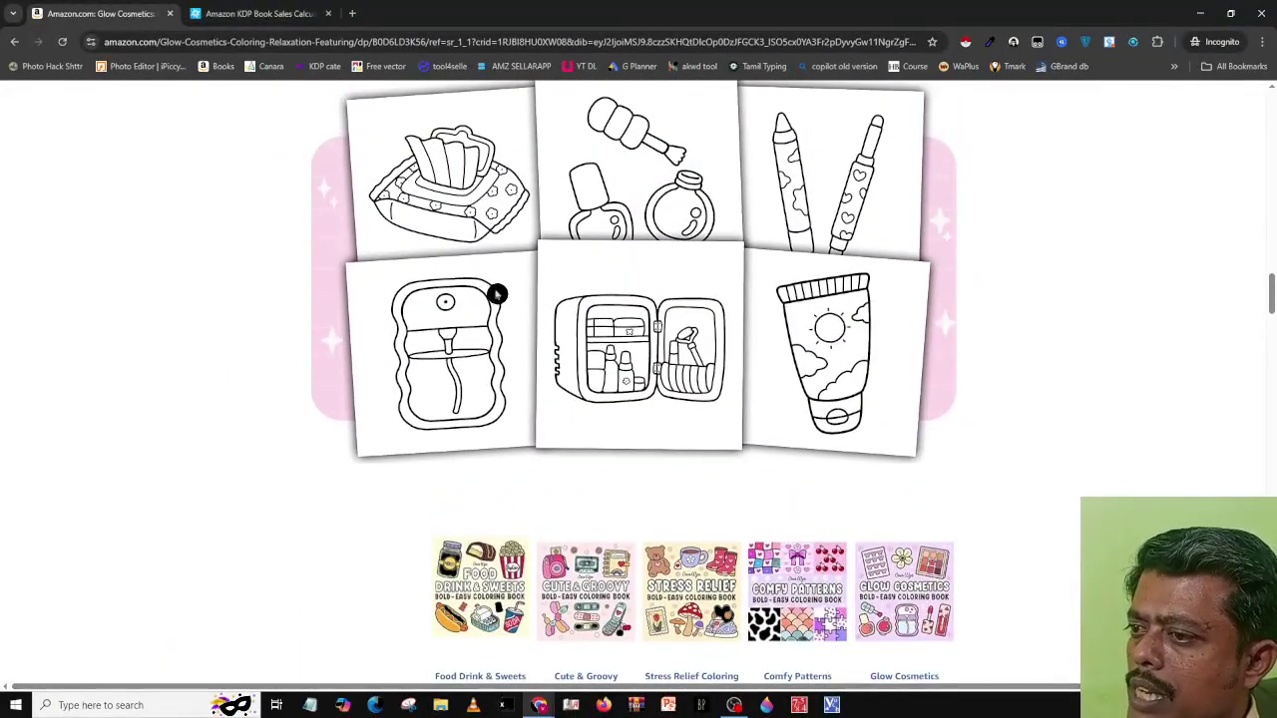
scroll(372, 439, up, 2)
Step: Switch to the Amazon KDP Book Sales Calculator and set the Best Seller's Rank to 400
click(199, 12)
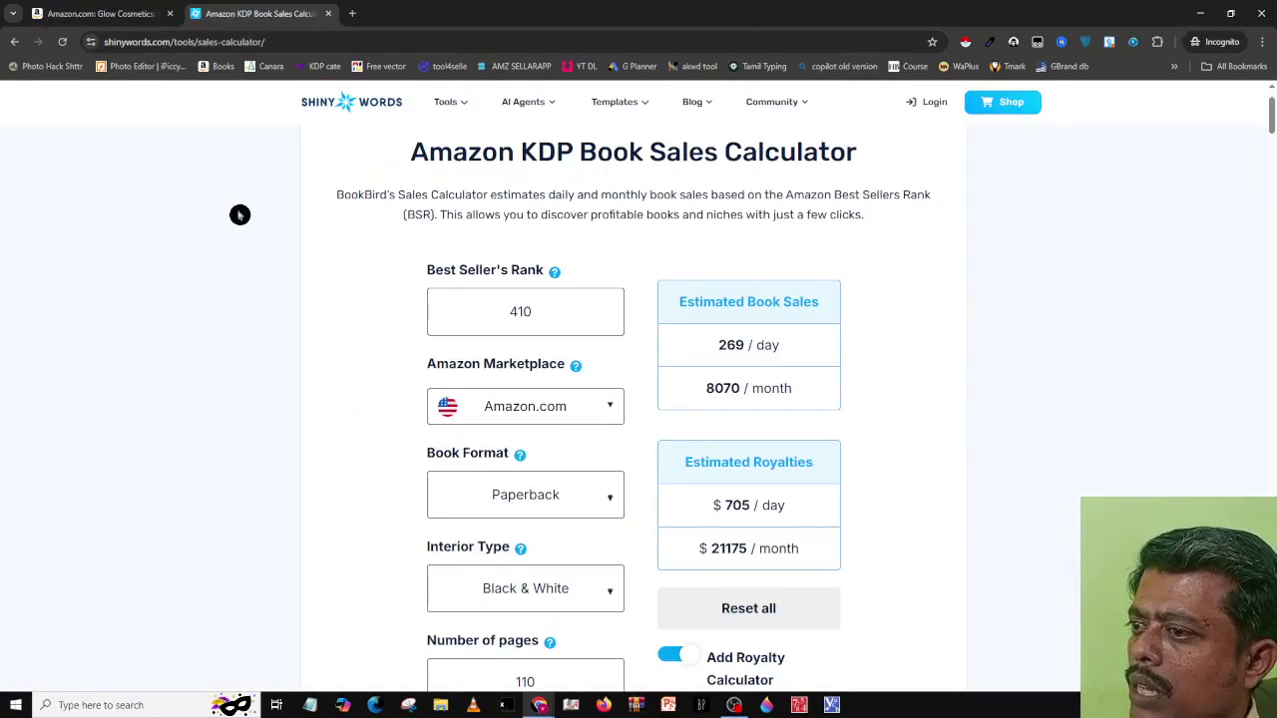
double_click(523, 311)
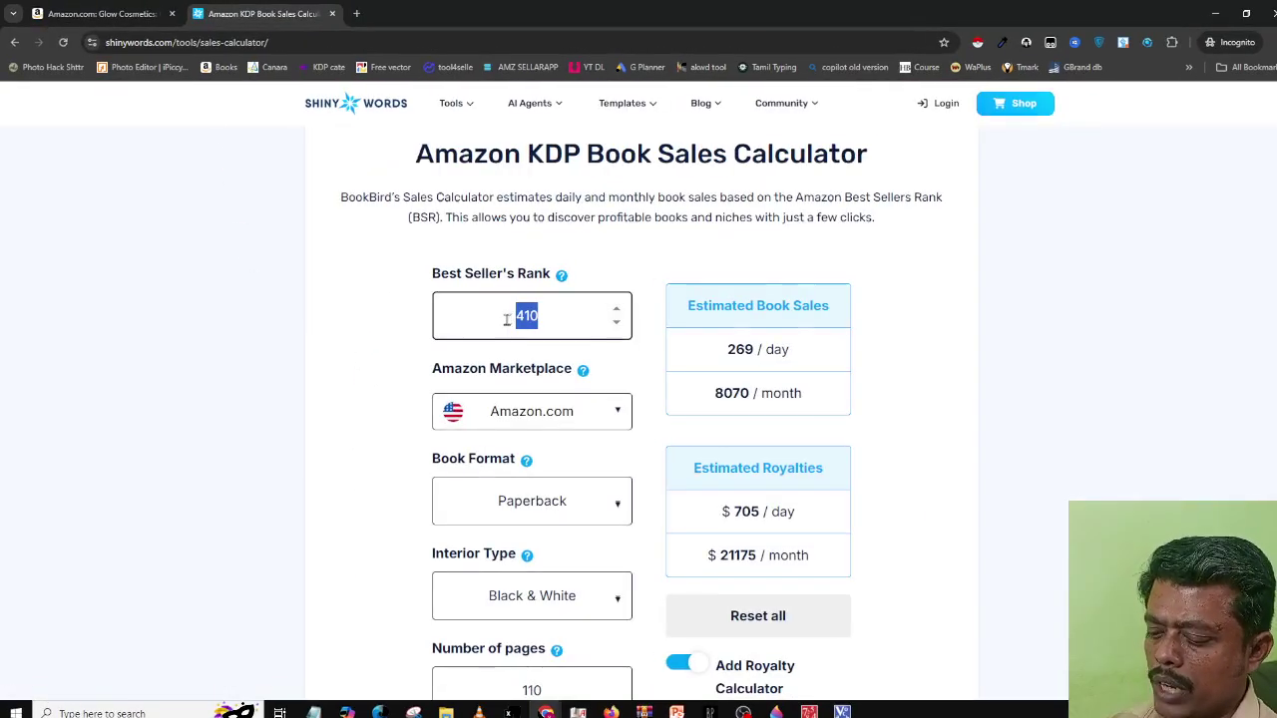
text(400)
click(329, 395)
Step: Review the calculator's estimated daily and monthly royalties, highlighting each amount
scroll(356, 410, down, 1)
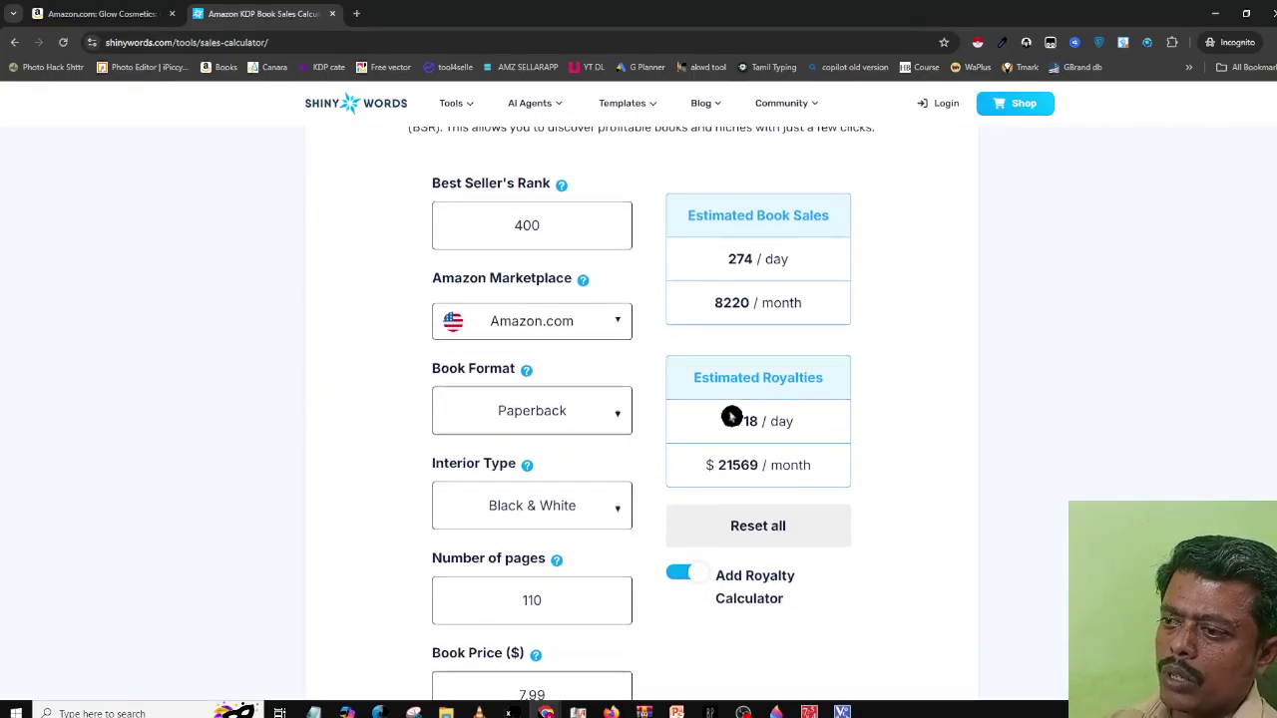
drag(761, 419, 713, 421)
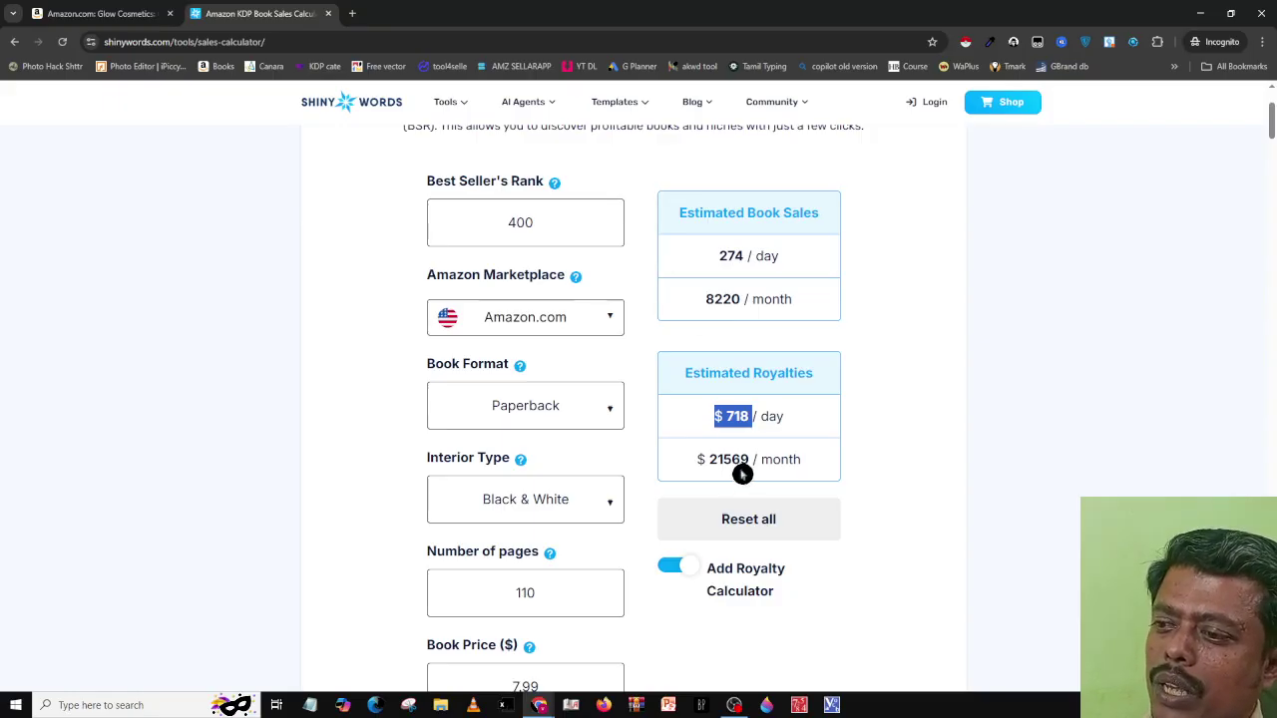
drag(748, 464, 695, 481)
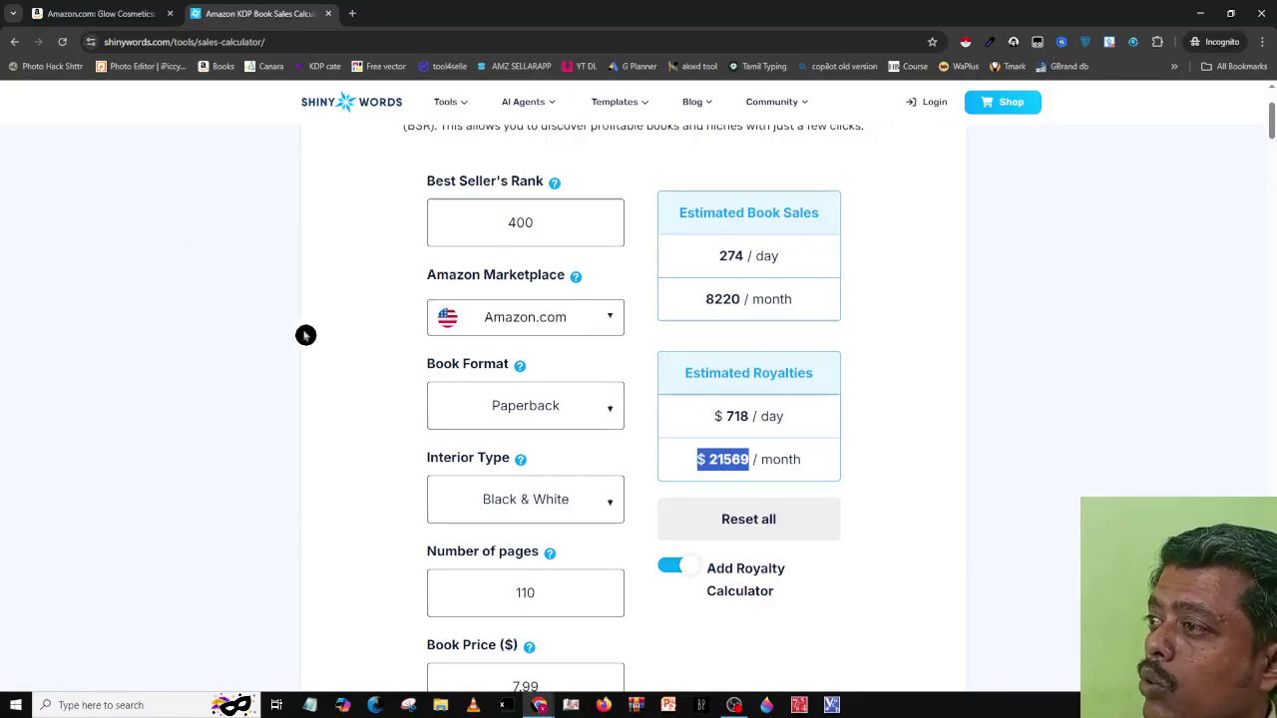
scroll(319, 354, down, 2)
scroll(320, 351, up, 3)
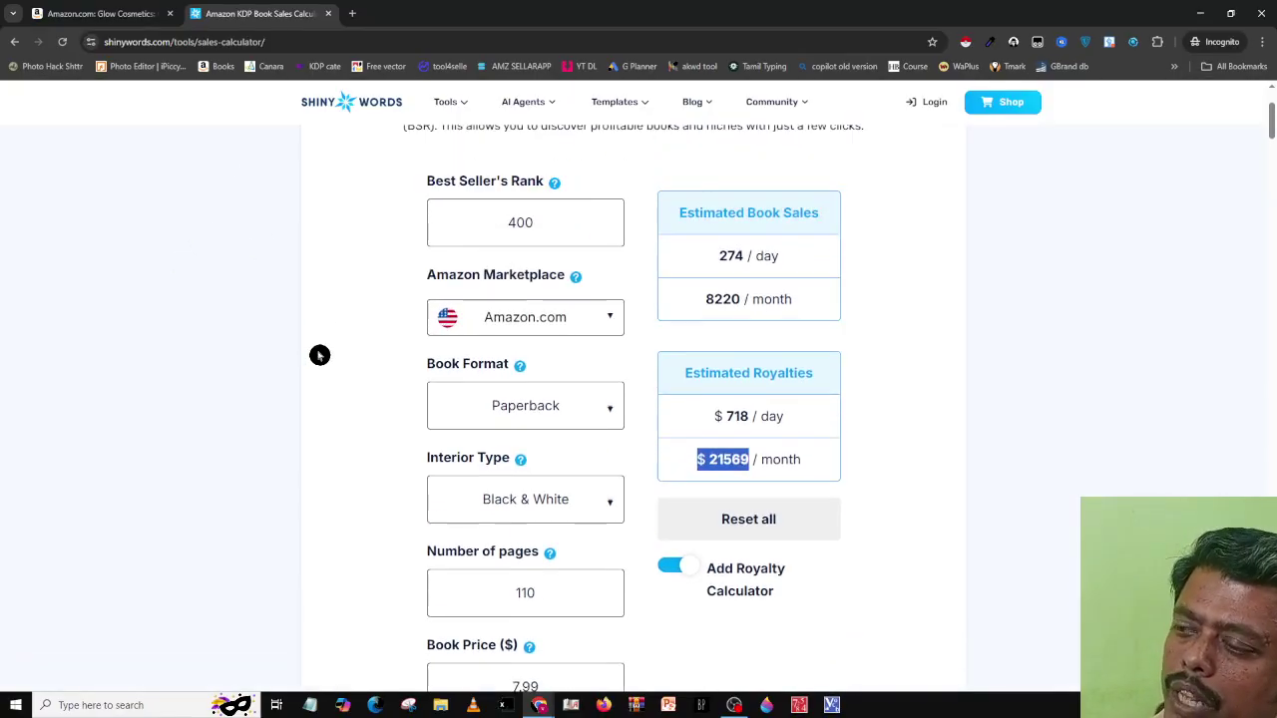
Step: Switch back to the Glow Cosmetics listing and study the line-art style, subjects and page format shown in its publisher images
click(100, 13)
scroll(189, 289, up, 1)
scroll(188, 288, down, 2)
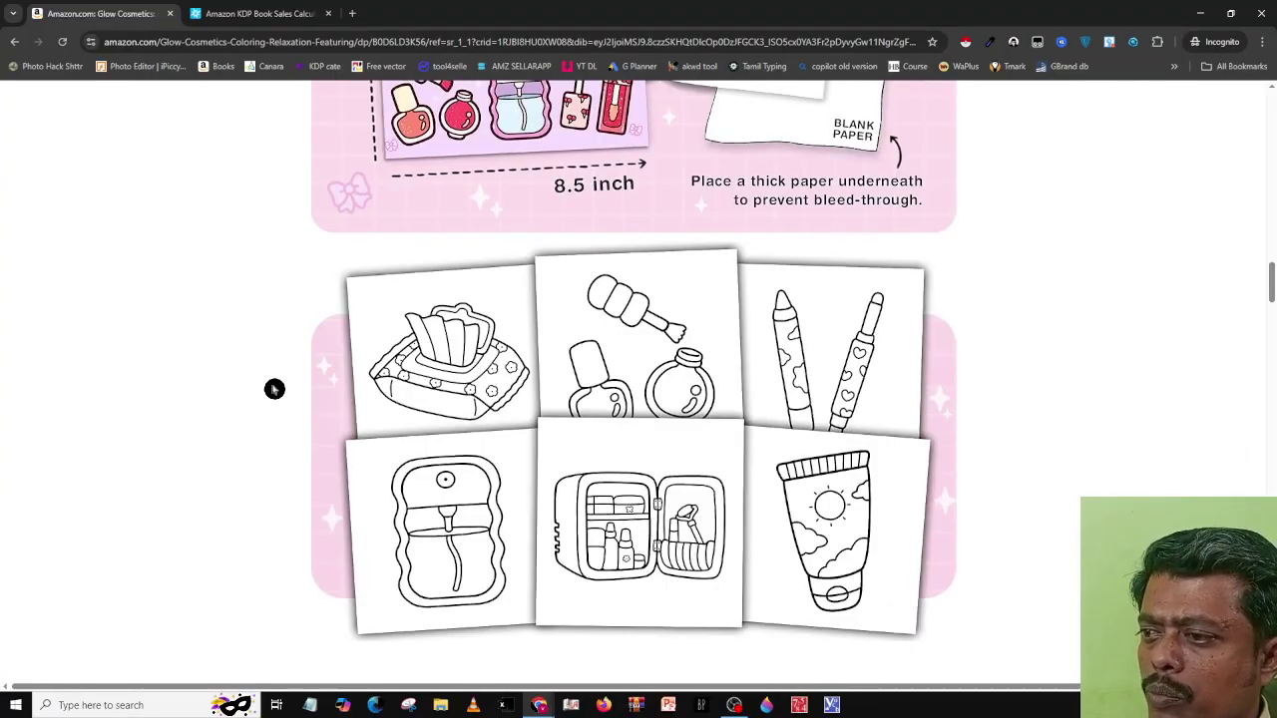
scroll(274, 389, down, 3)
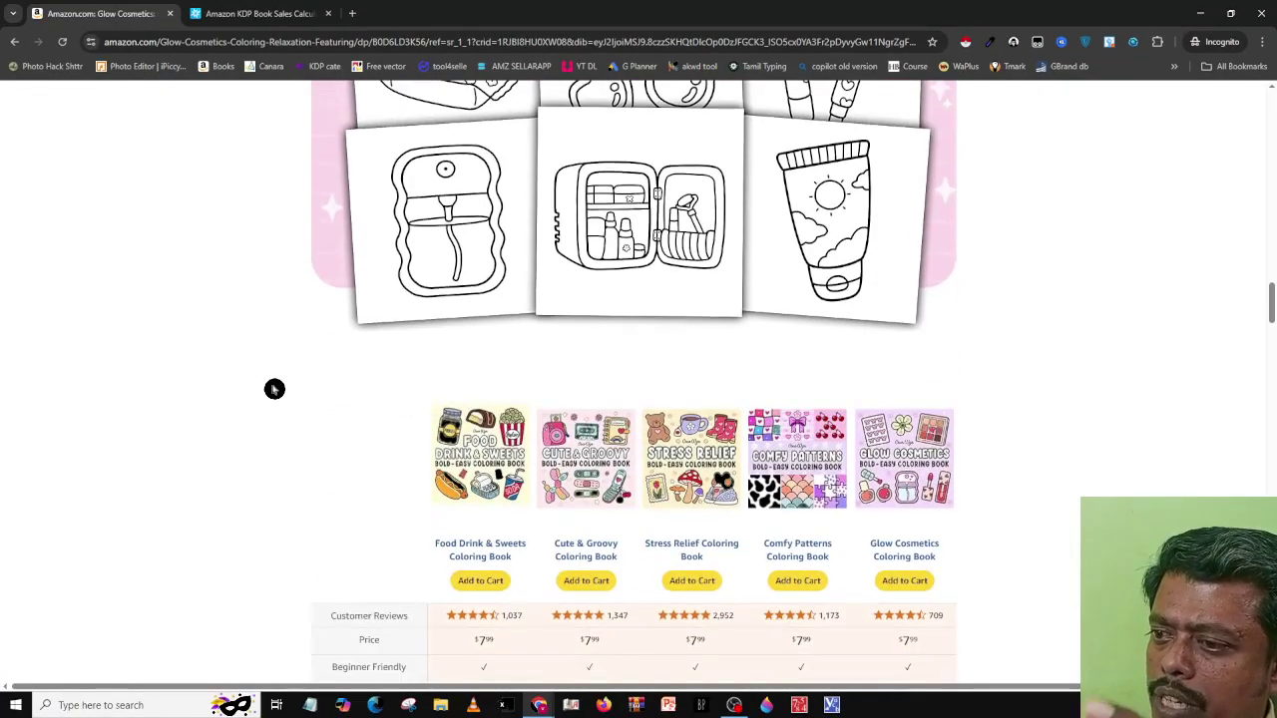
scroll(274, 389, up, 5)
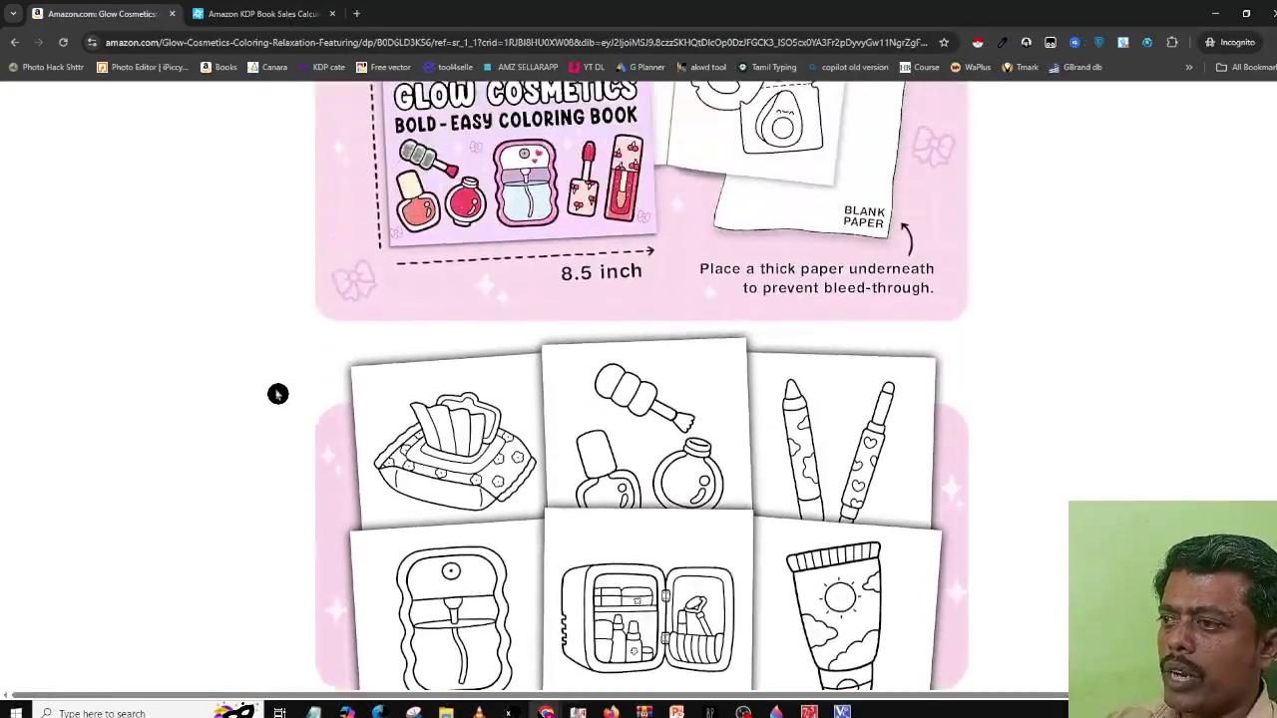
scroll(278, 394, up, 4)
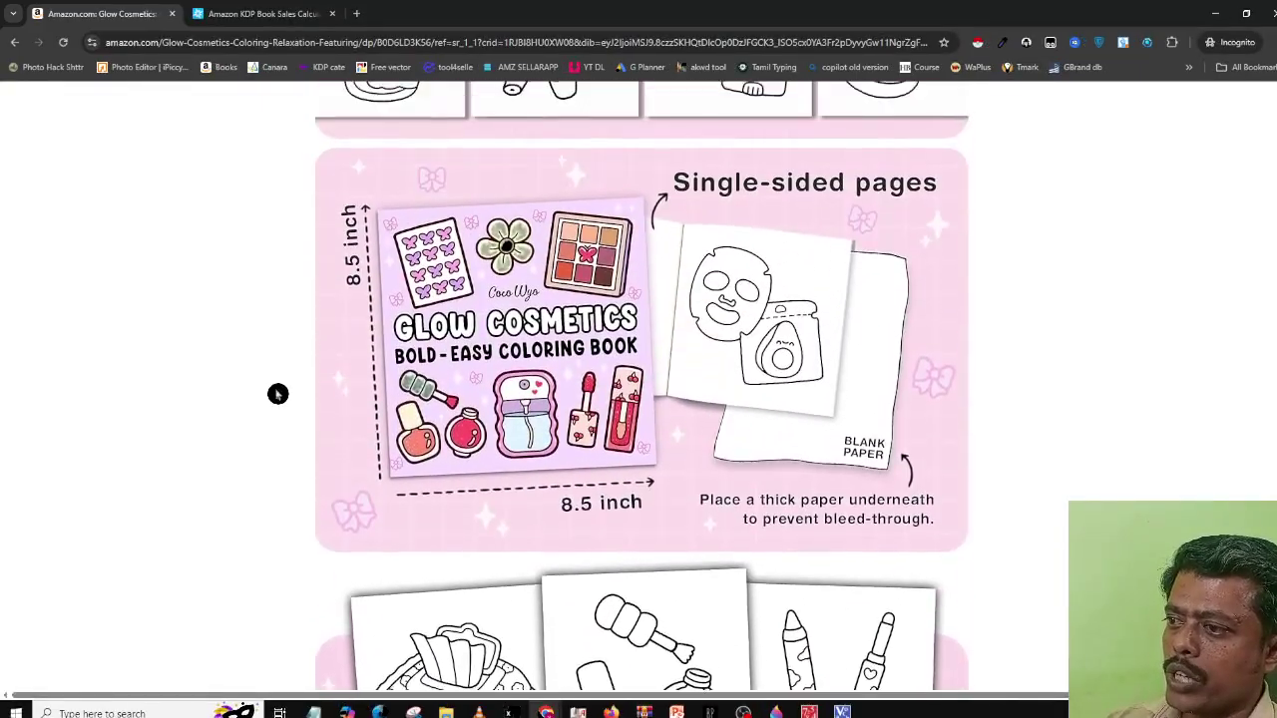
scroll(277, 394, up, 5)
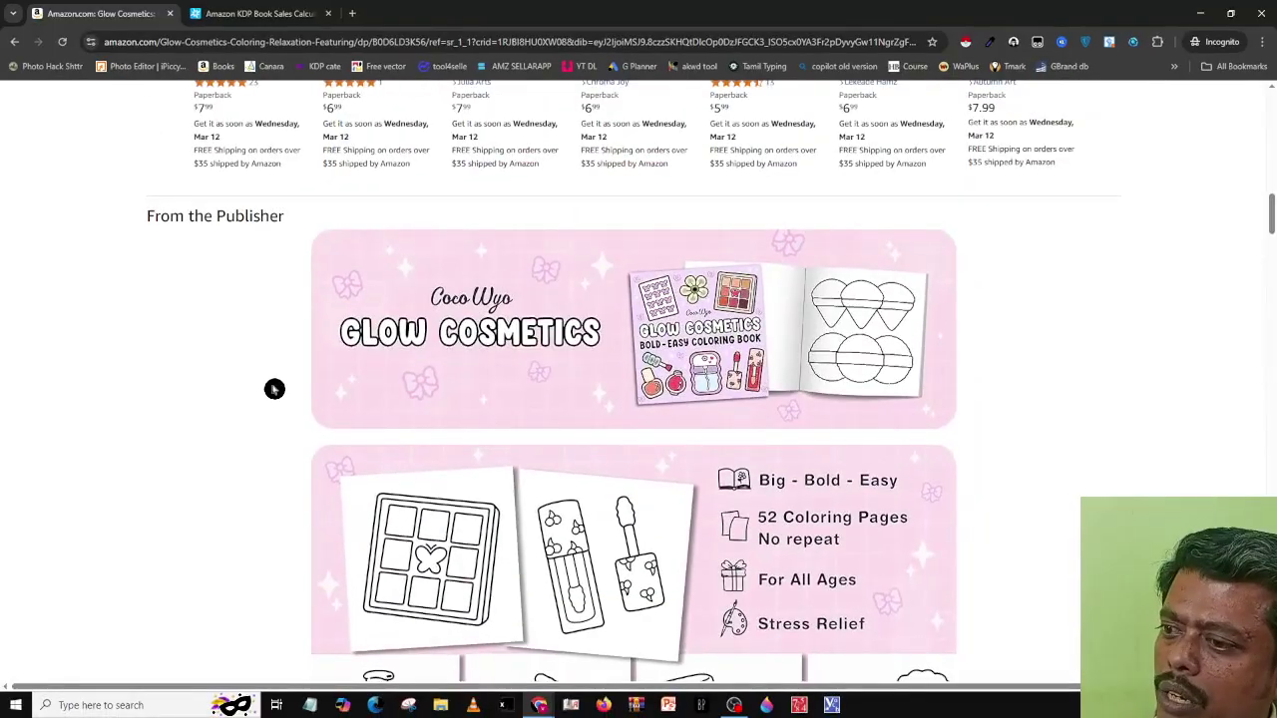
scroll(277, 419, down, 2)
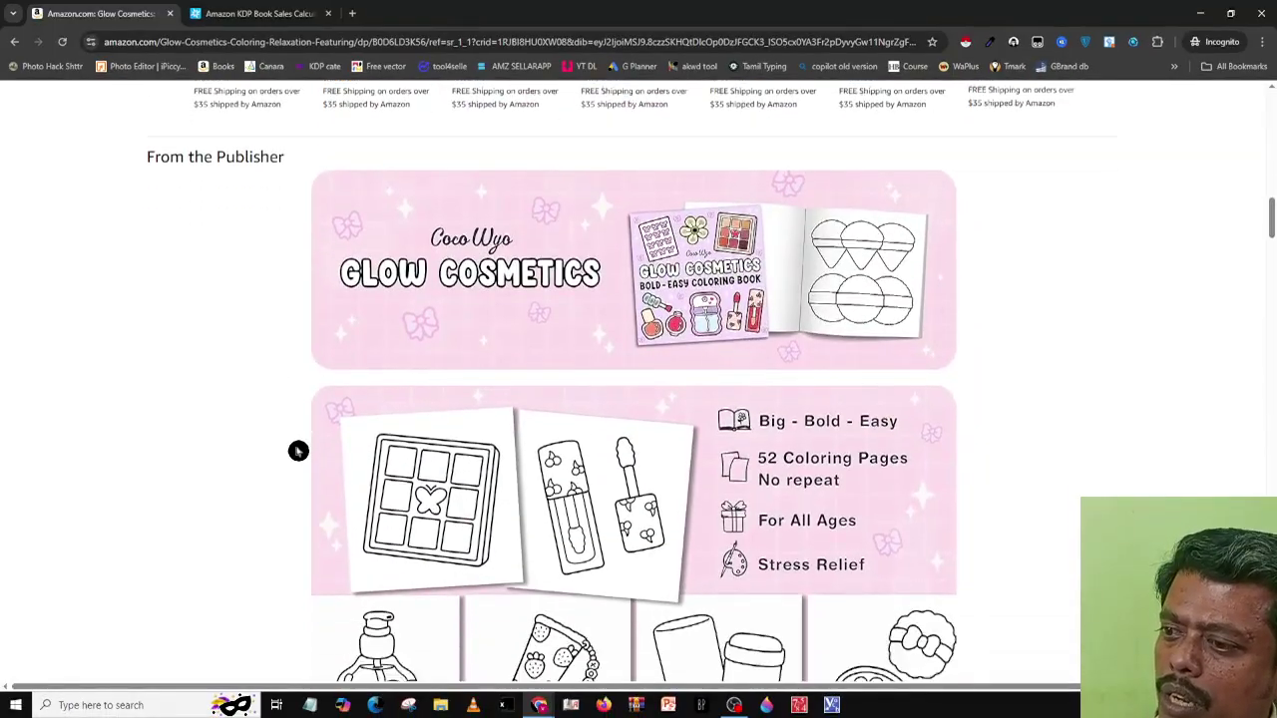
scroll(629, 476, down, 5)
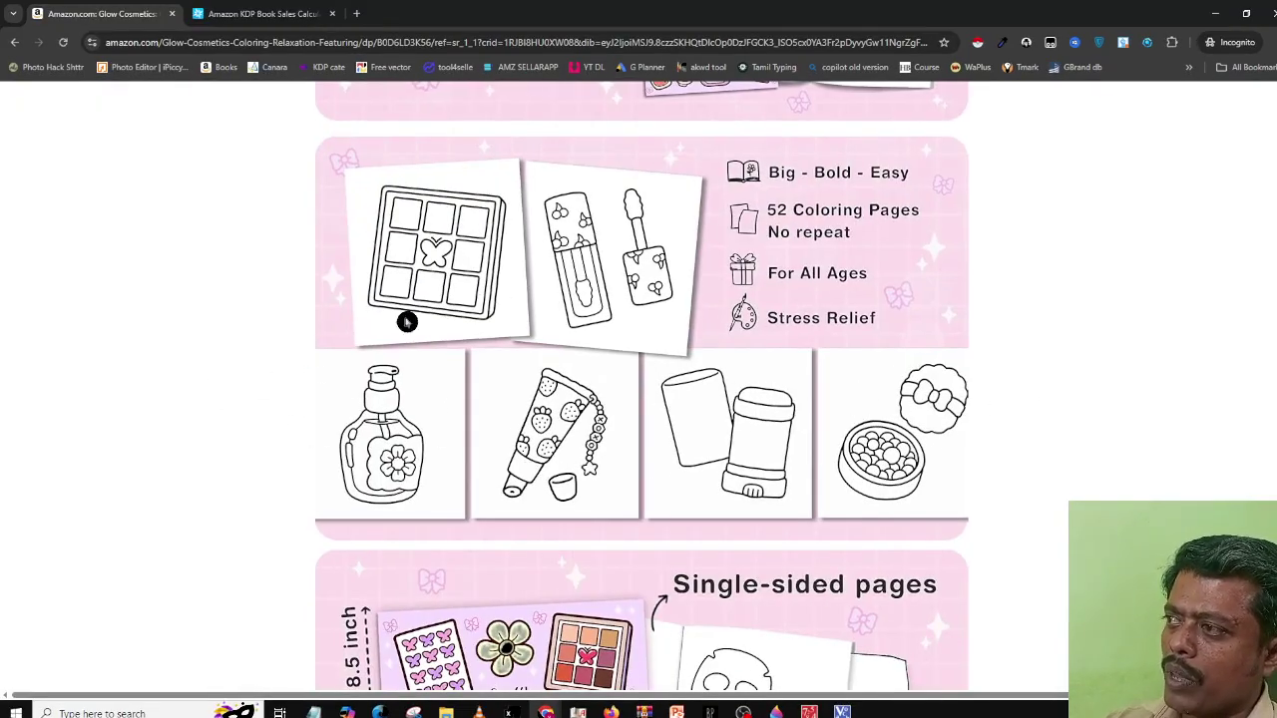
scroll(776, 442, down, 4)
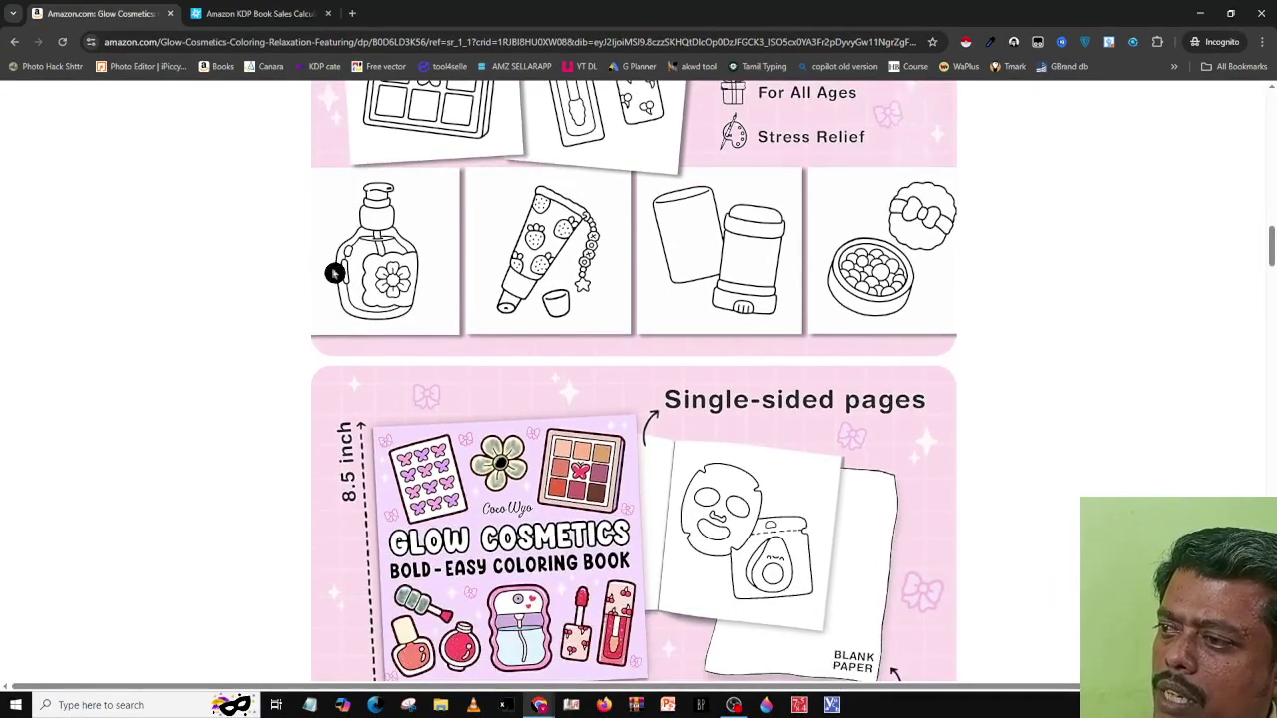
Step: Examine the page format and sample line-art pages in the remaining publisher images, and return to the book's title and details
scroll(333, 551, down, 5)
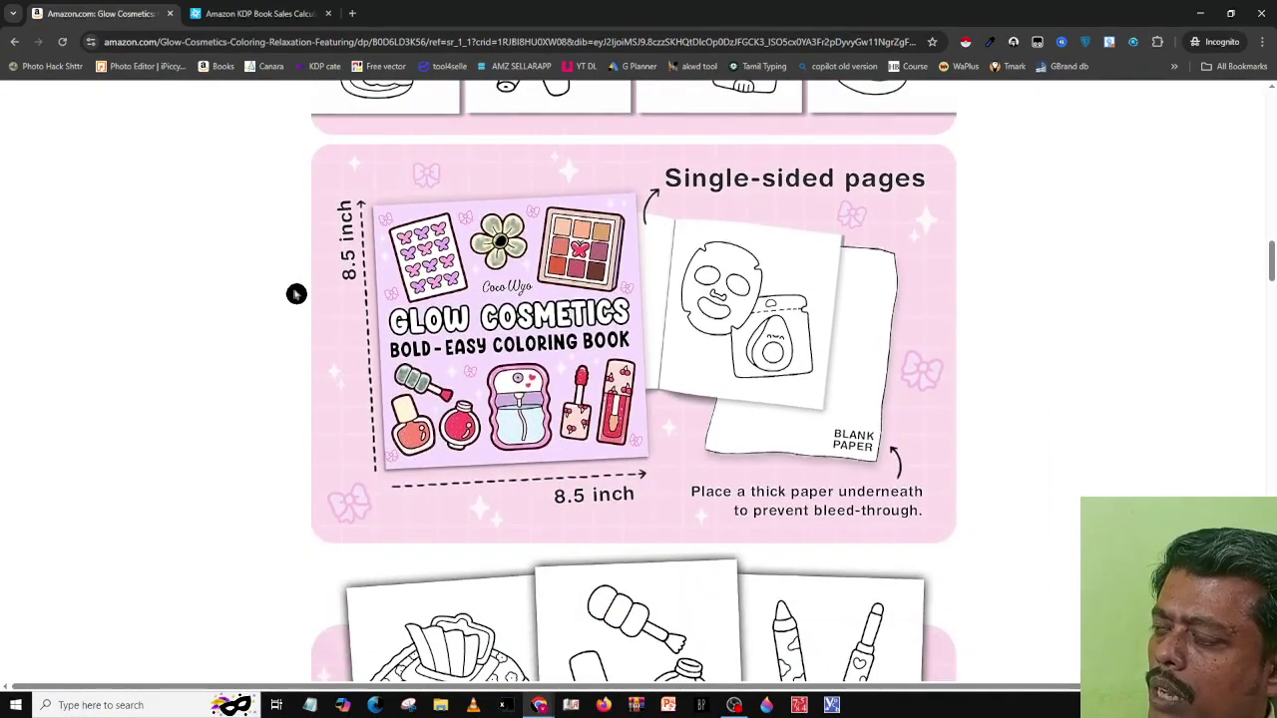
scroll(322, 399, down, 8)
scroll(324, 401, up, 4)
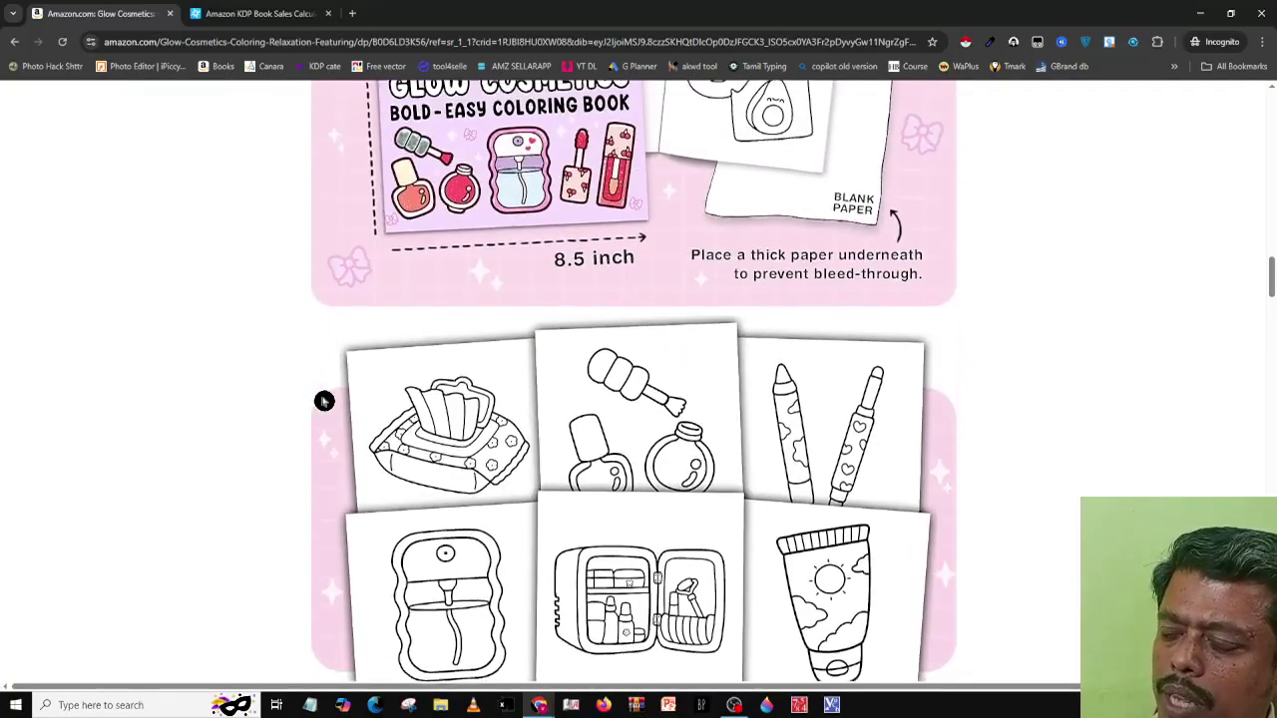
scroll(324, 401, up, 1)
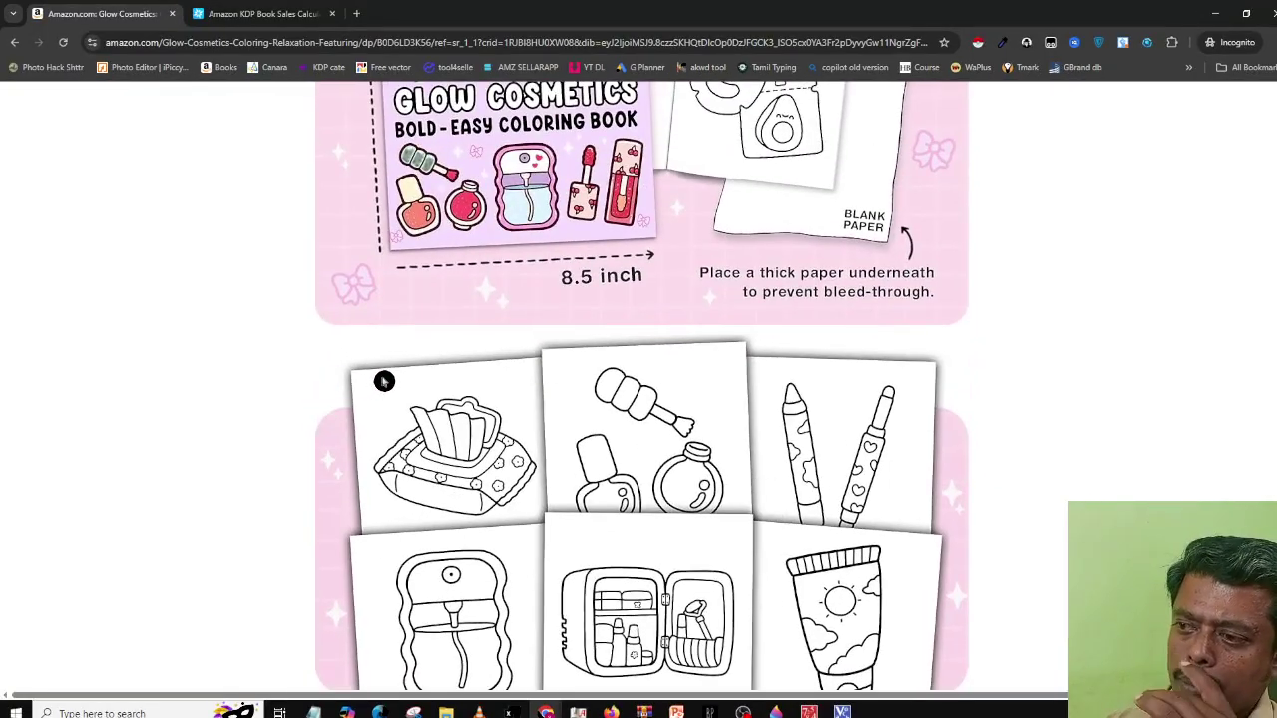
scroll(384, 381, down, 3)
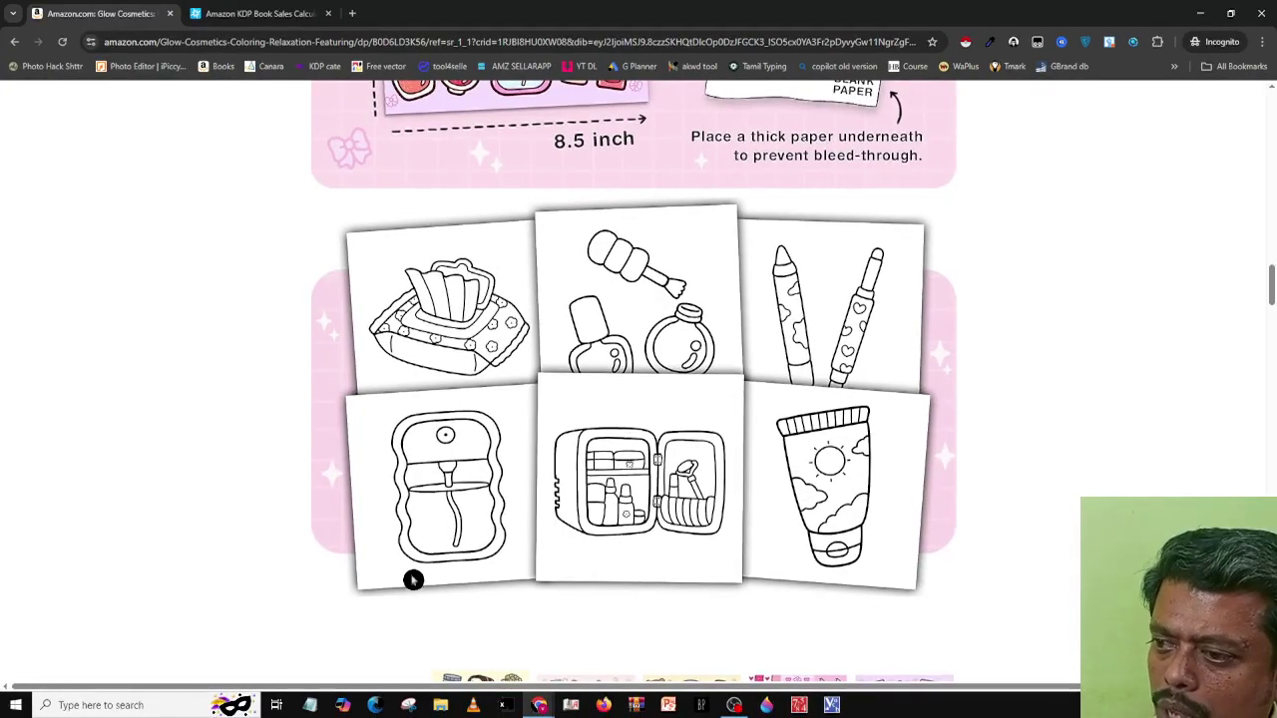
scroll(276, 430, down, 2)
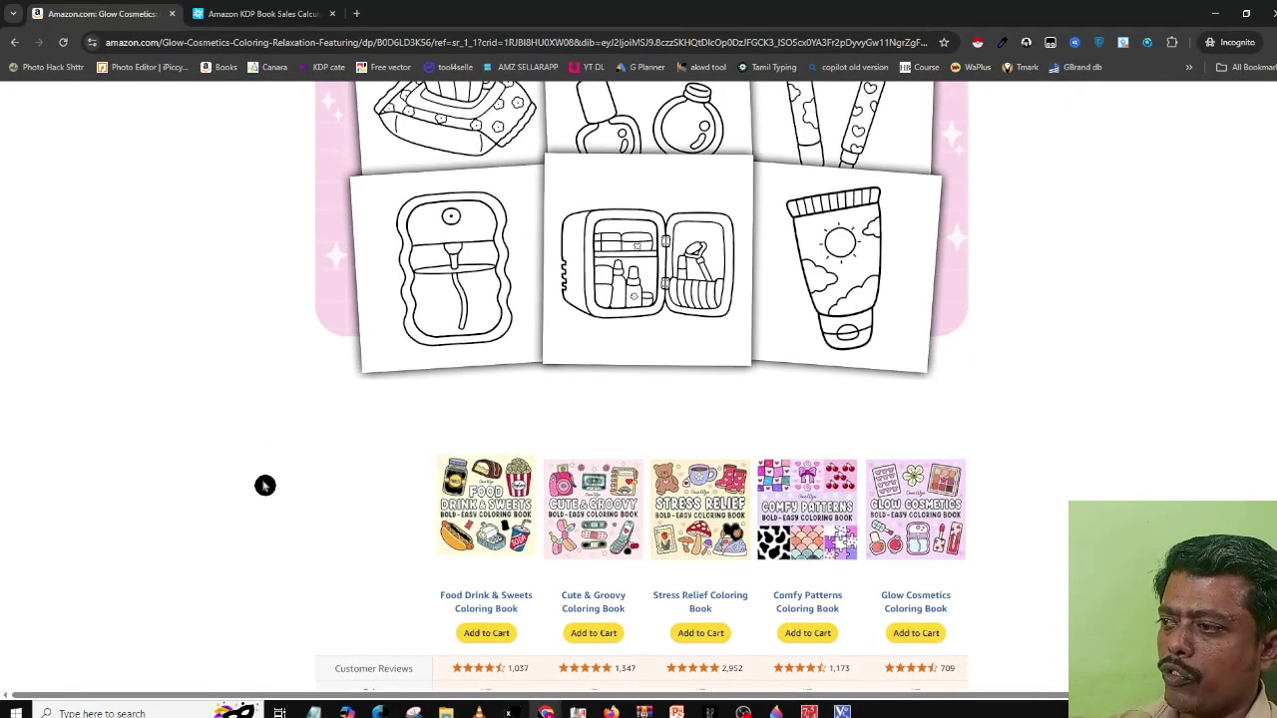
scroll(265, 485, up, 5)
scroll(265, 485, up, 5)
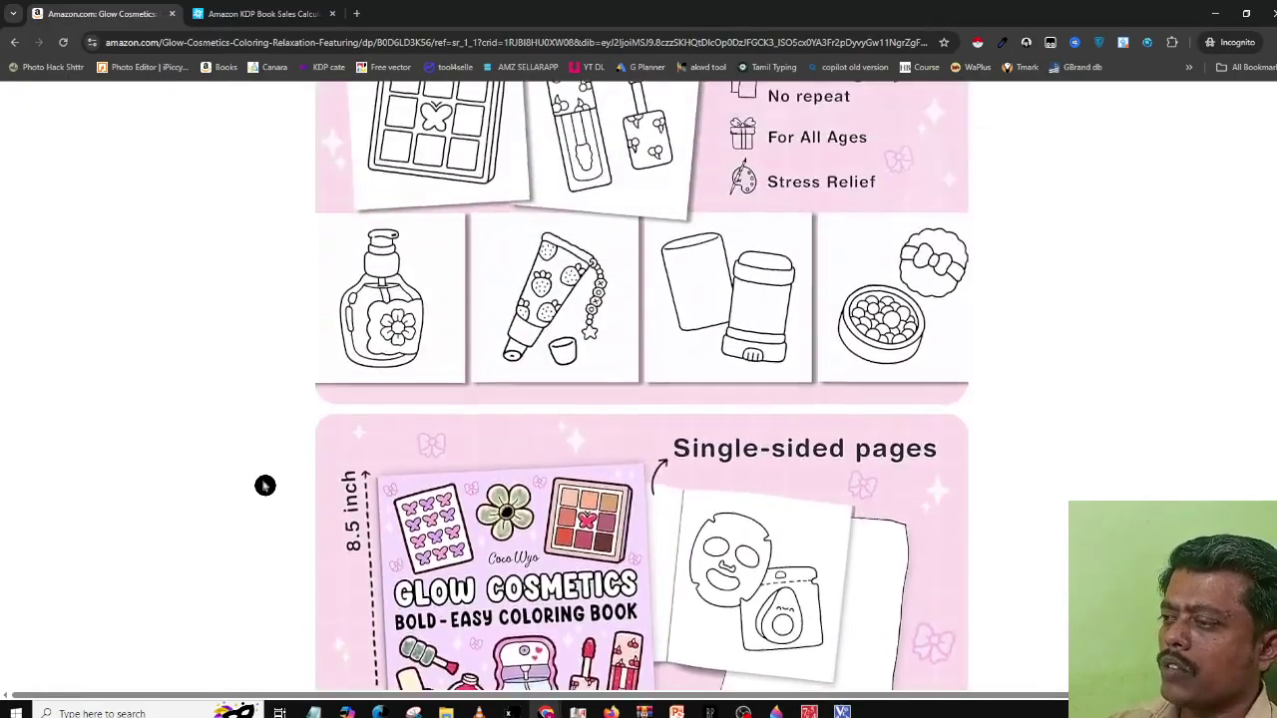
scroll(261, 480, up, 3)
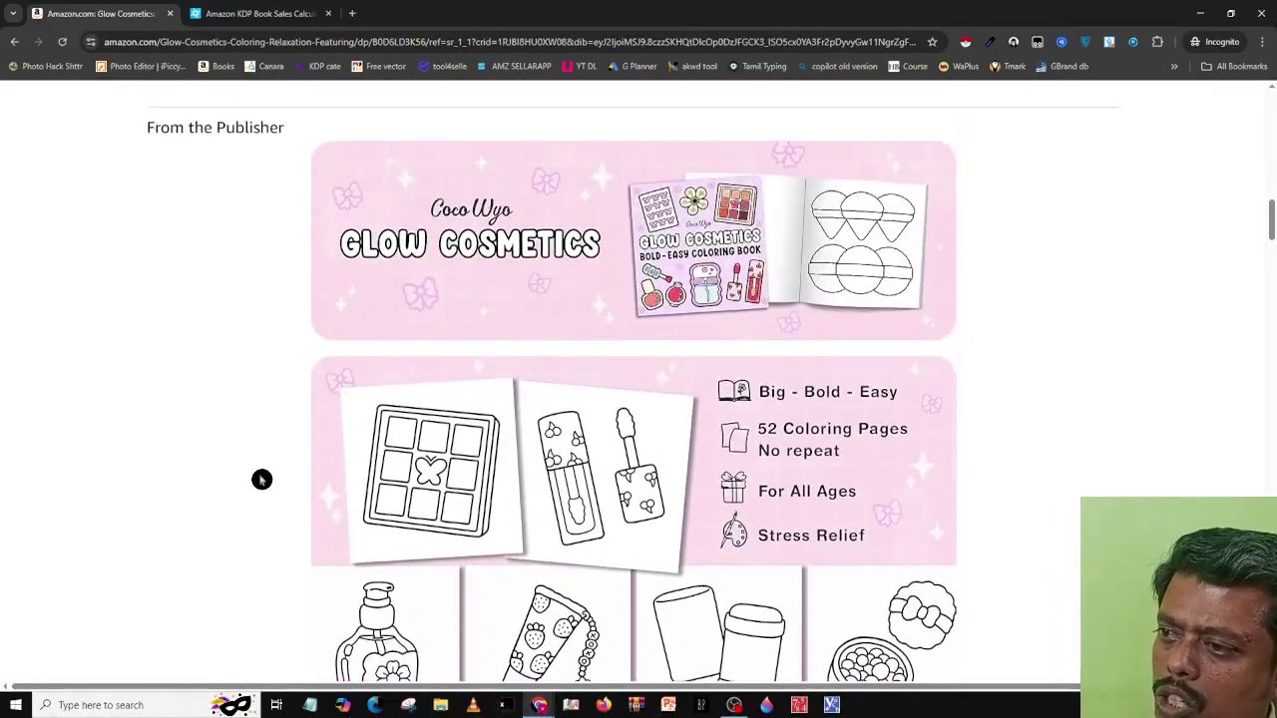
scroll(262, 480, up, 10)
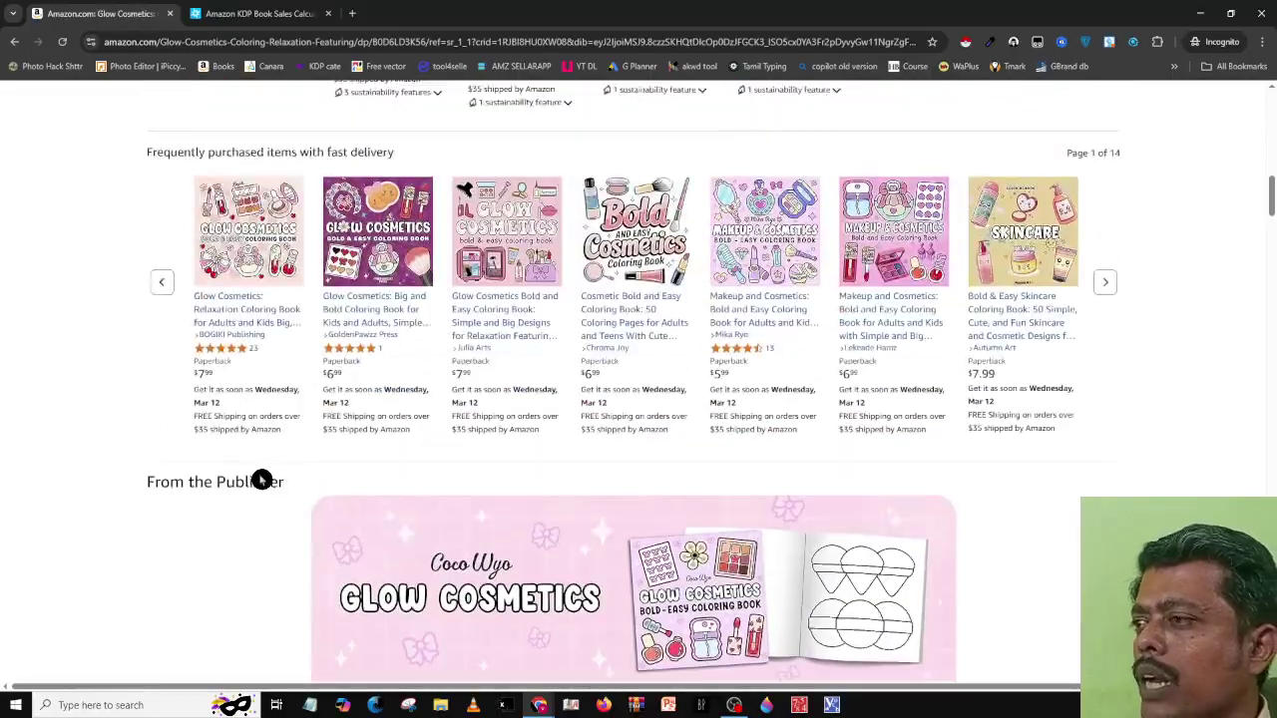
scroll(262, 480, up, 3)
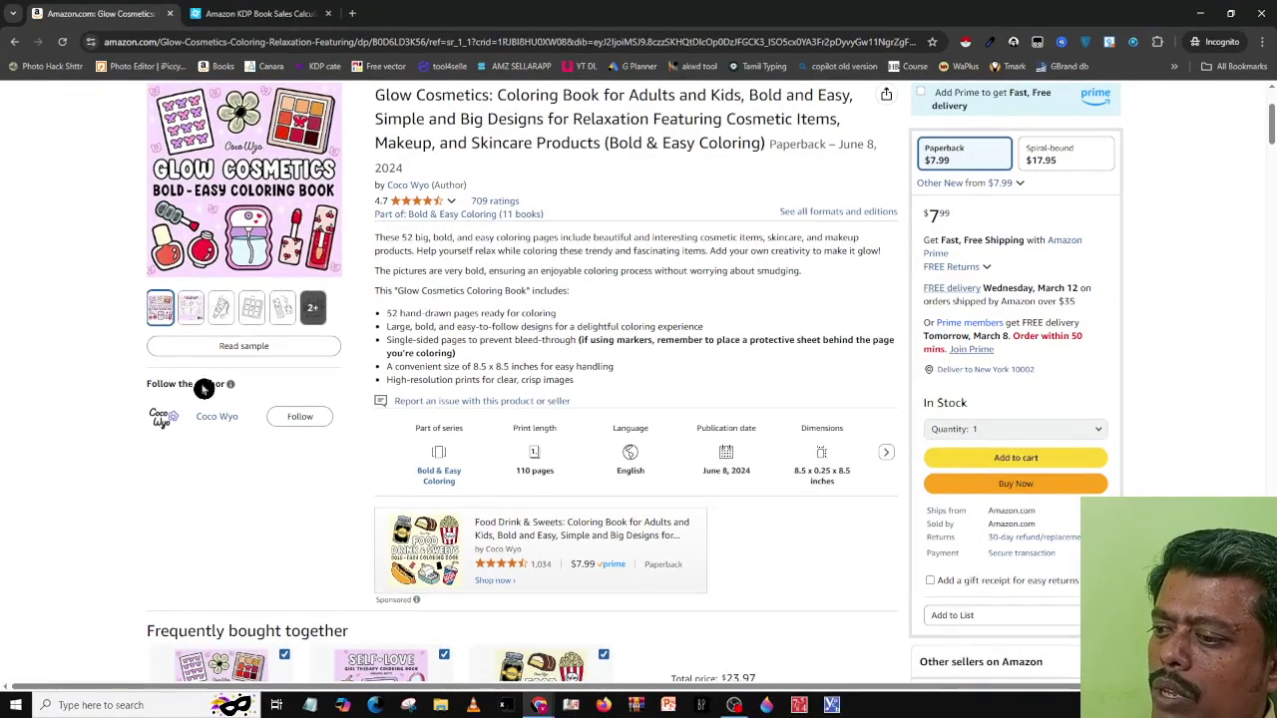
Step: Switch to the ChatGPT conversation and look over its prompts for cosmetic icon outlines
click(538, 705)
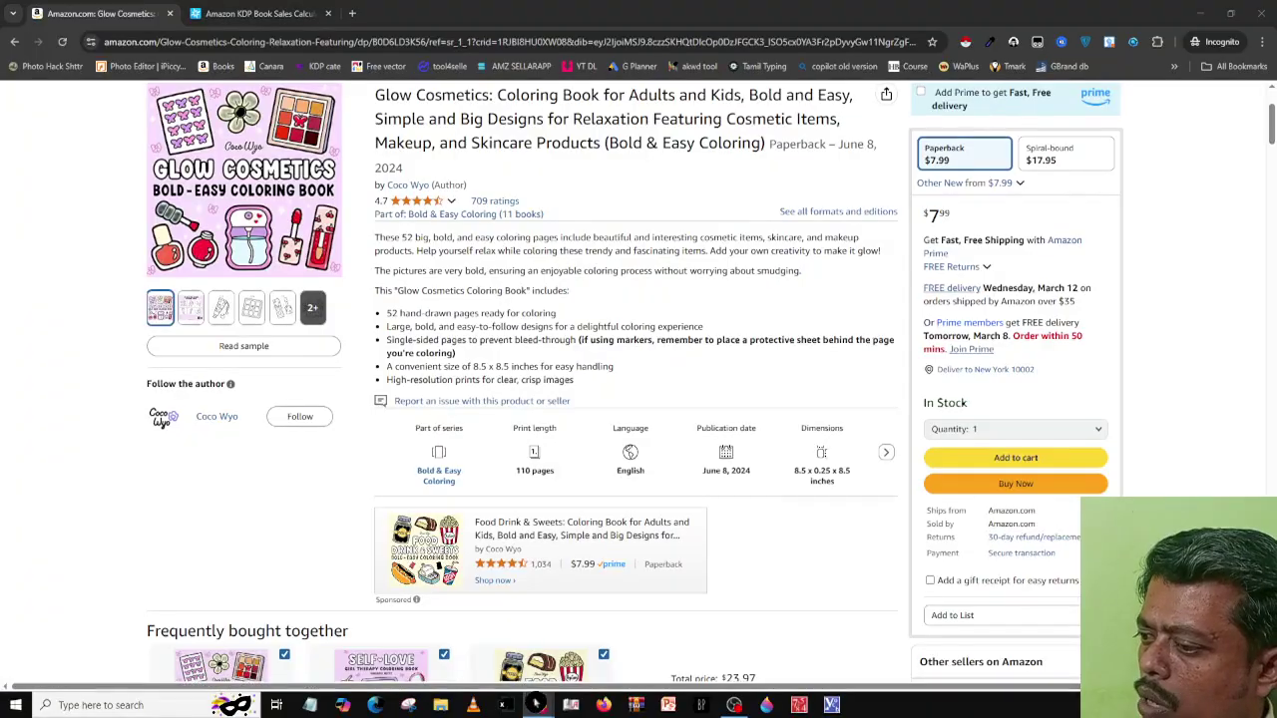
click(470, 657)
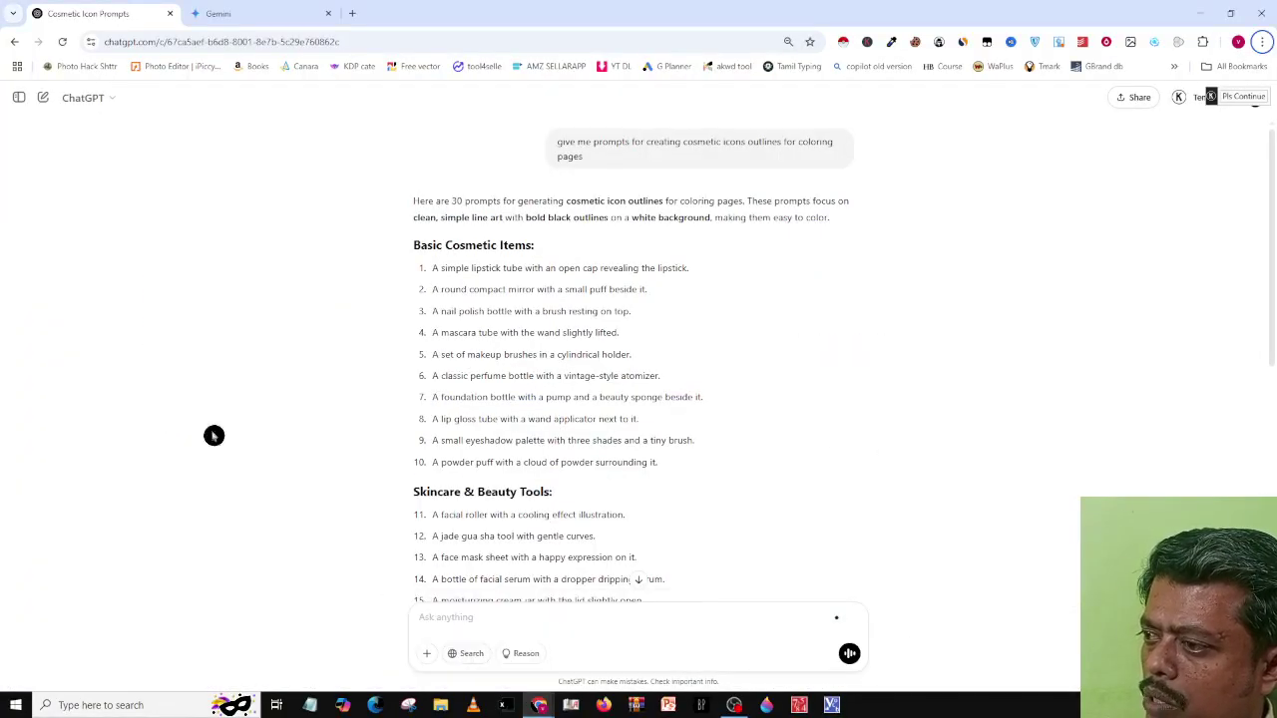
scroll(228, 422, down, 3)
scroll(227, 422, up, 3)
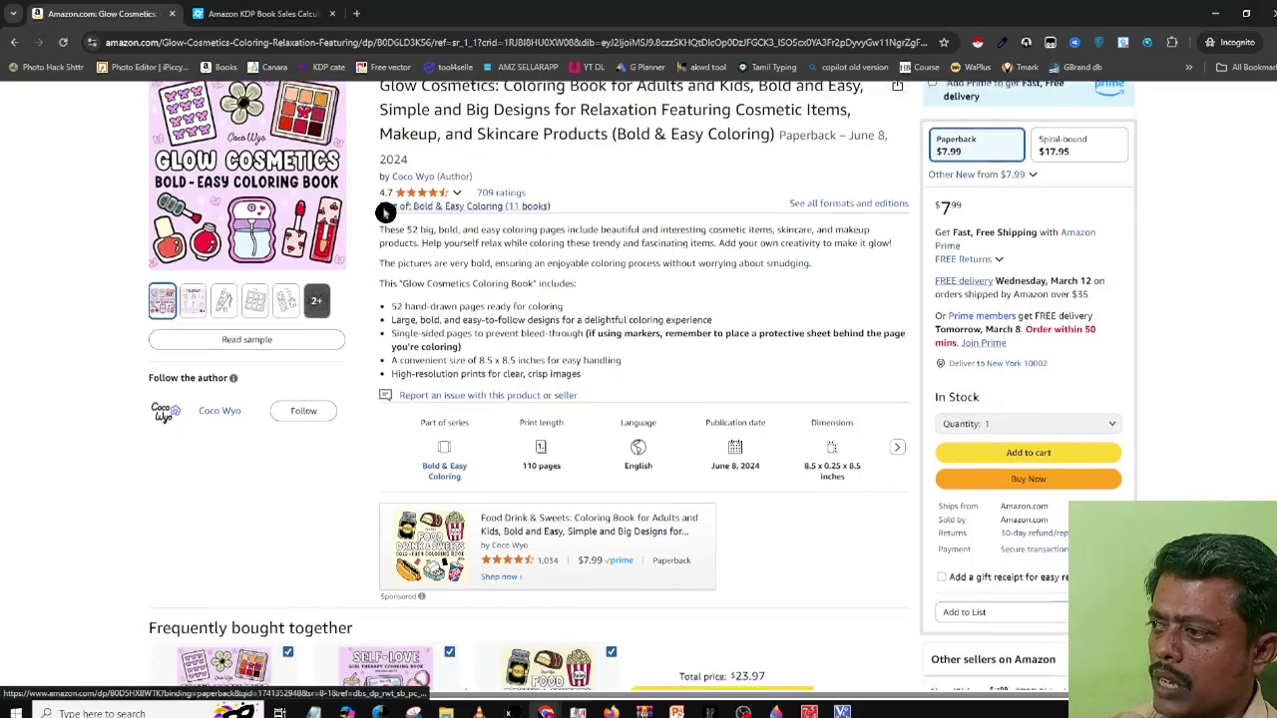
Step: Return to the Glow Cosmetics listing and re-examine the cosmetic items drawn in the publisher's sample pages
scroll(385, 209, down, 10)
scroll(389, 218, down, 5)
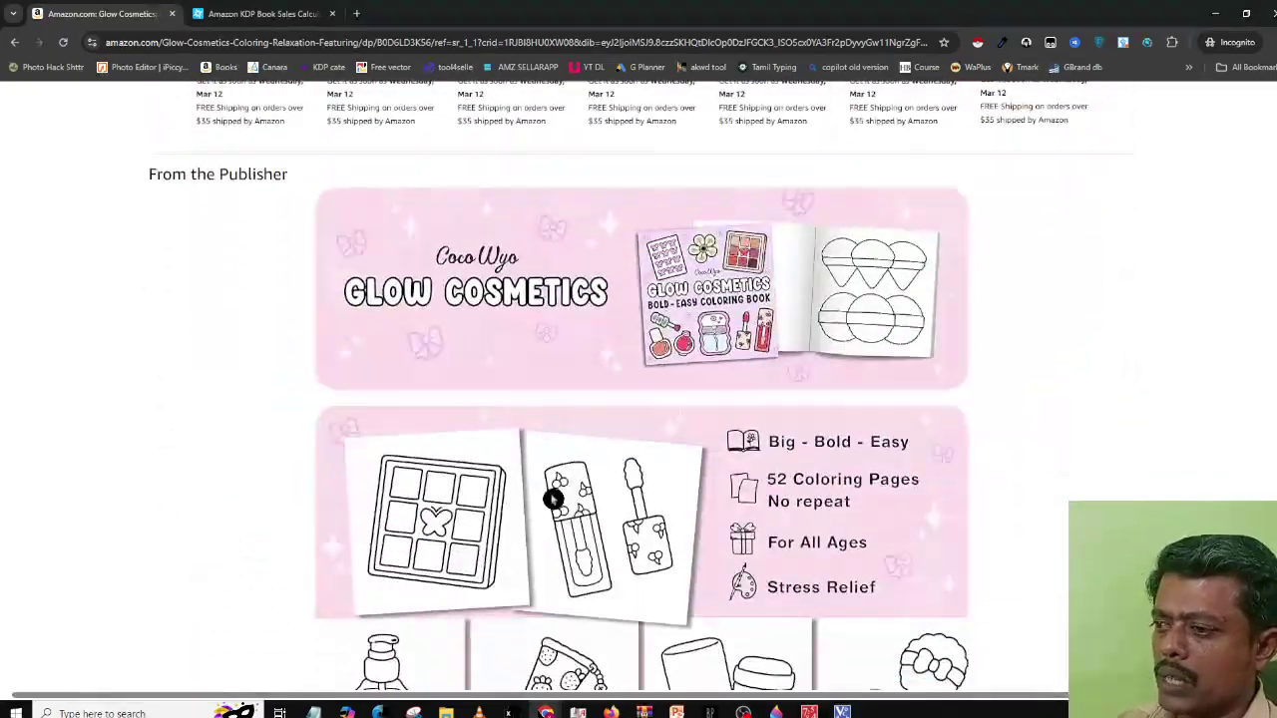
scroll(276, 351, down, 3)
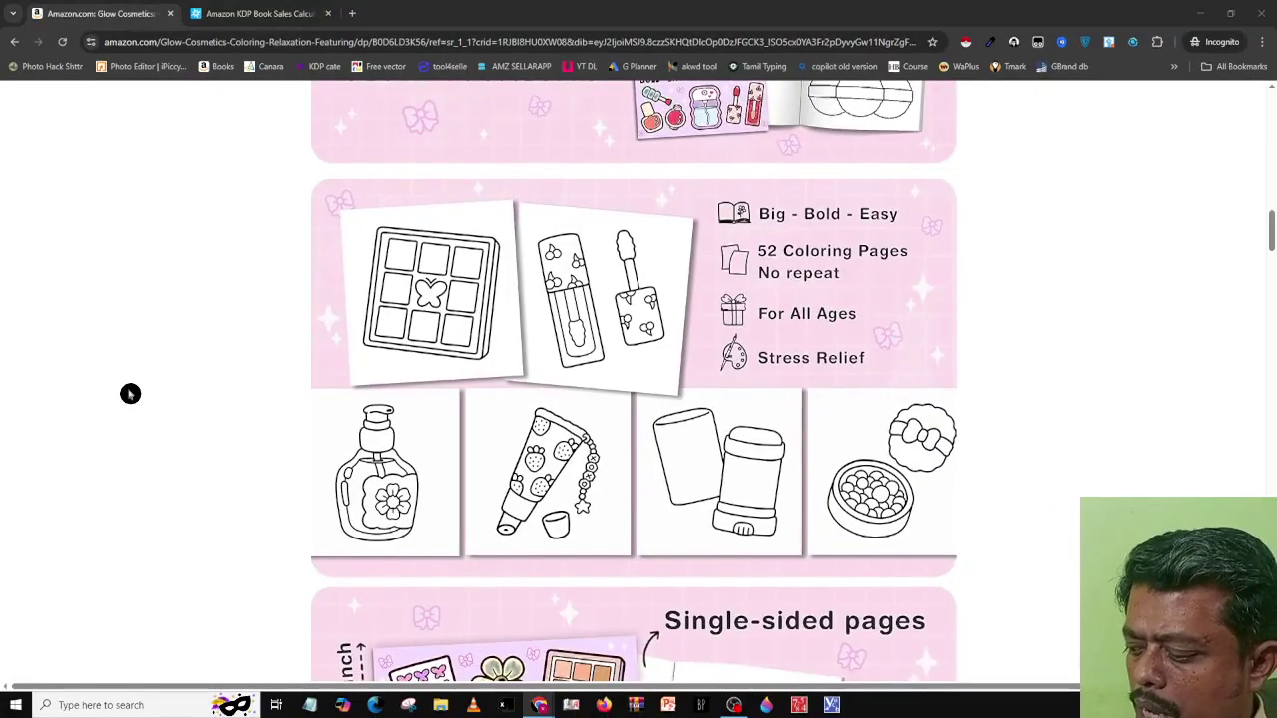
key(super)
key(Escape)
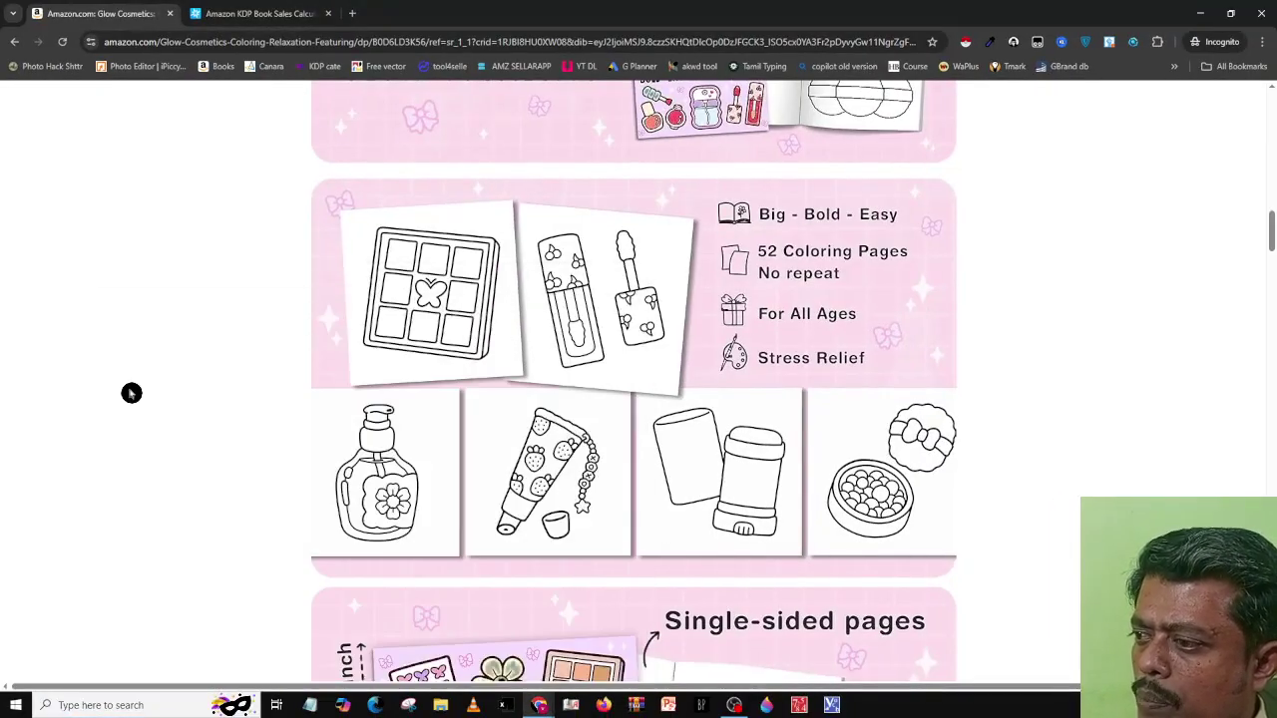
Step: Switch back to ChatGPT and read through the basic cosmetics, skincare, and hair and nail care prompts
key(alt+Tab)
click(426, 270)
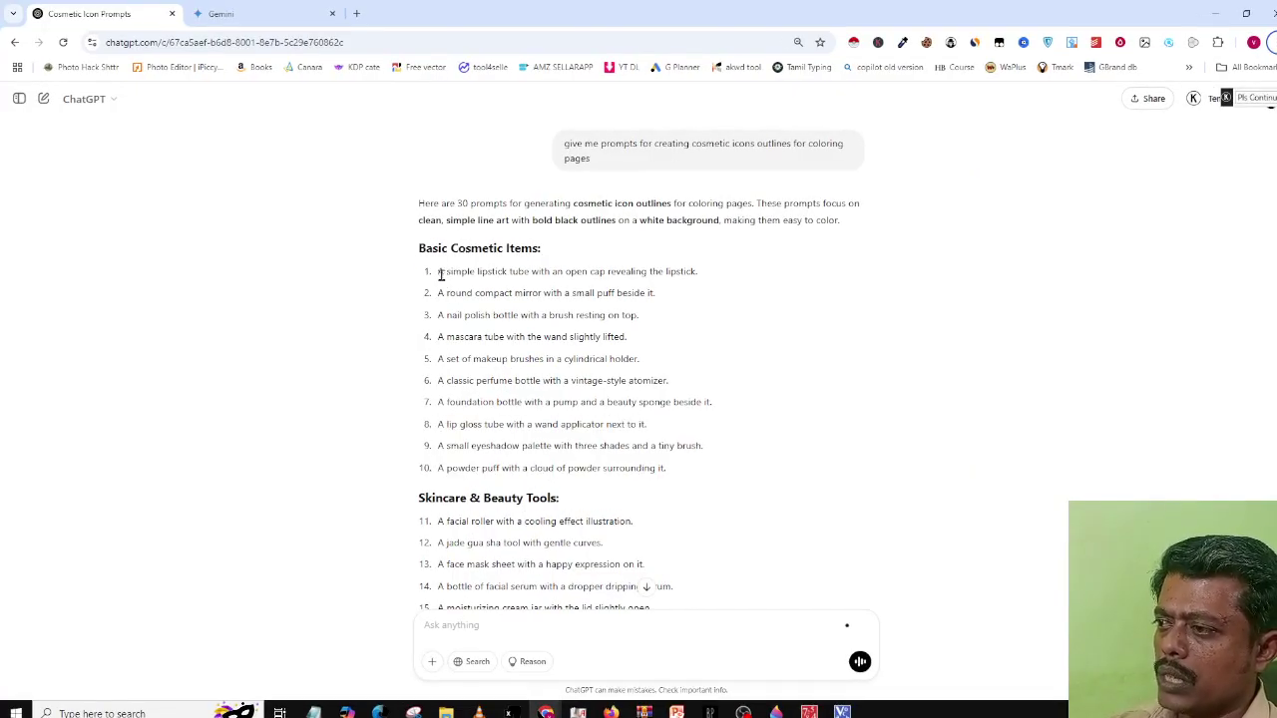
scroll(423, 281, down, 3)
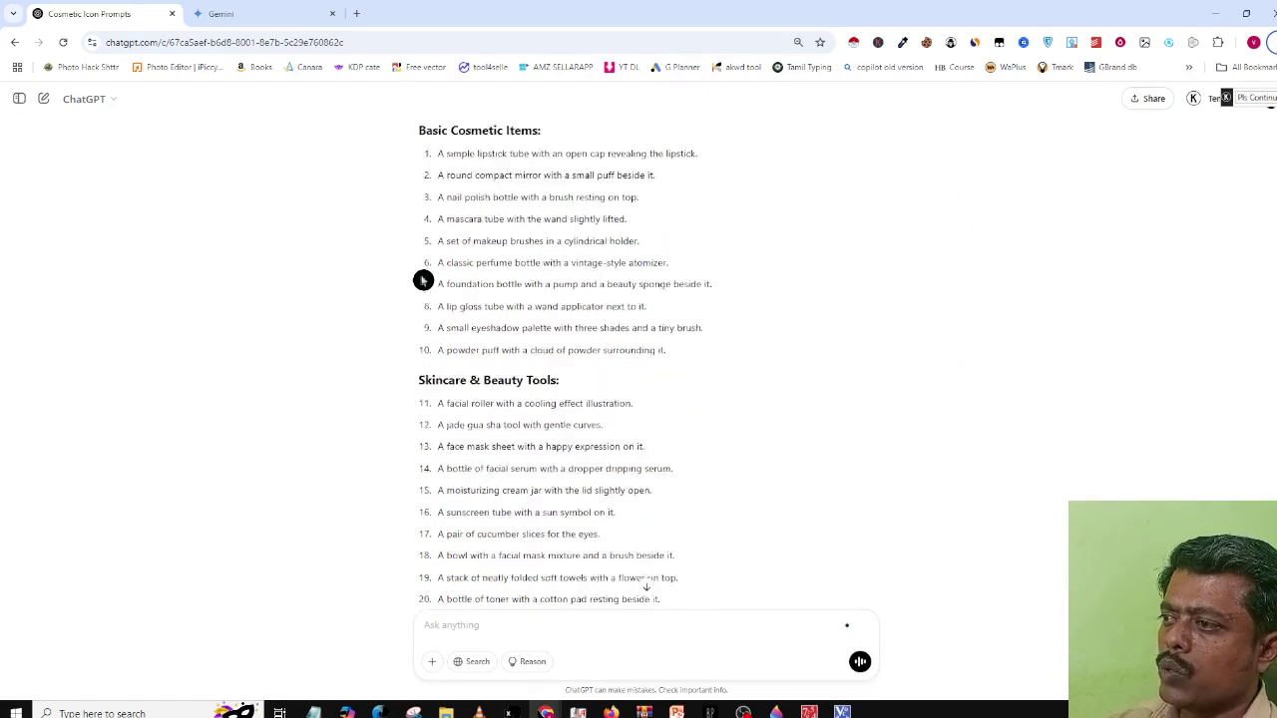
scroll(423, 282, up, 3)
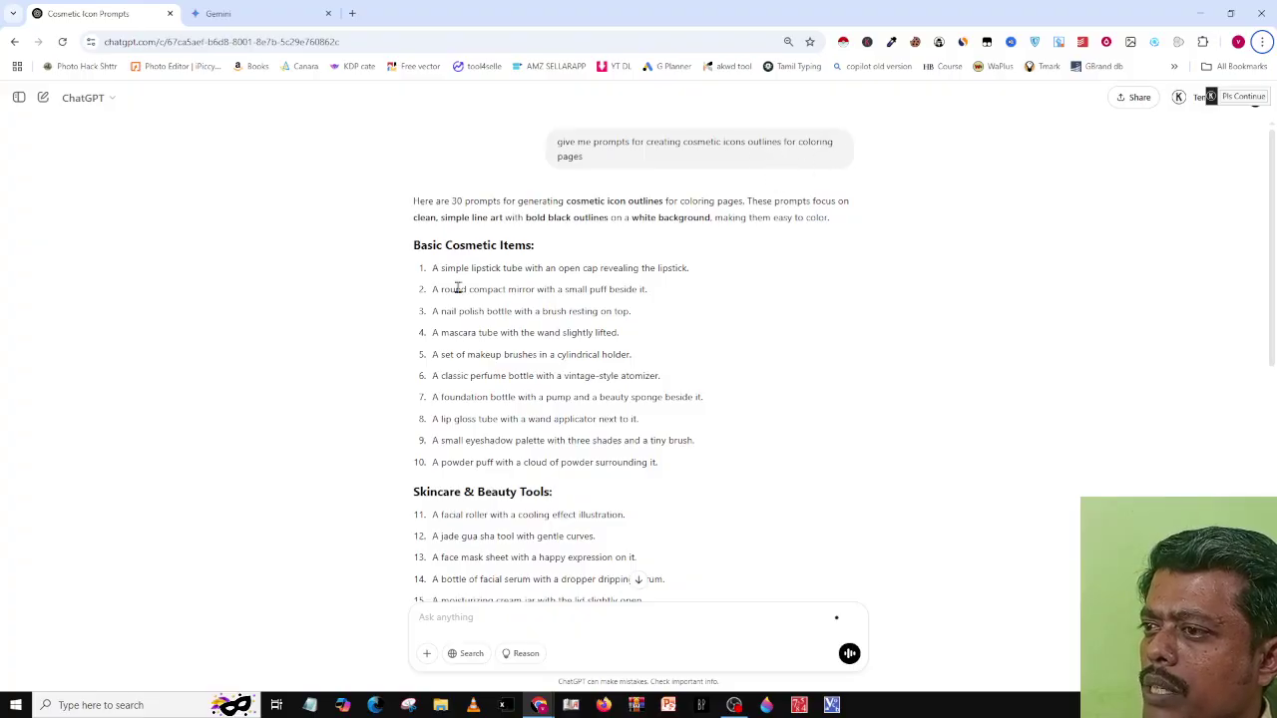
scroll(518, 469, down, 5)
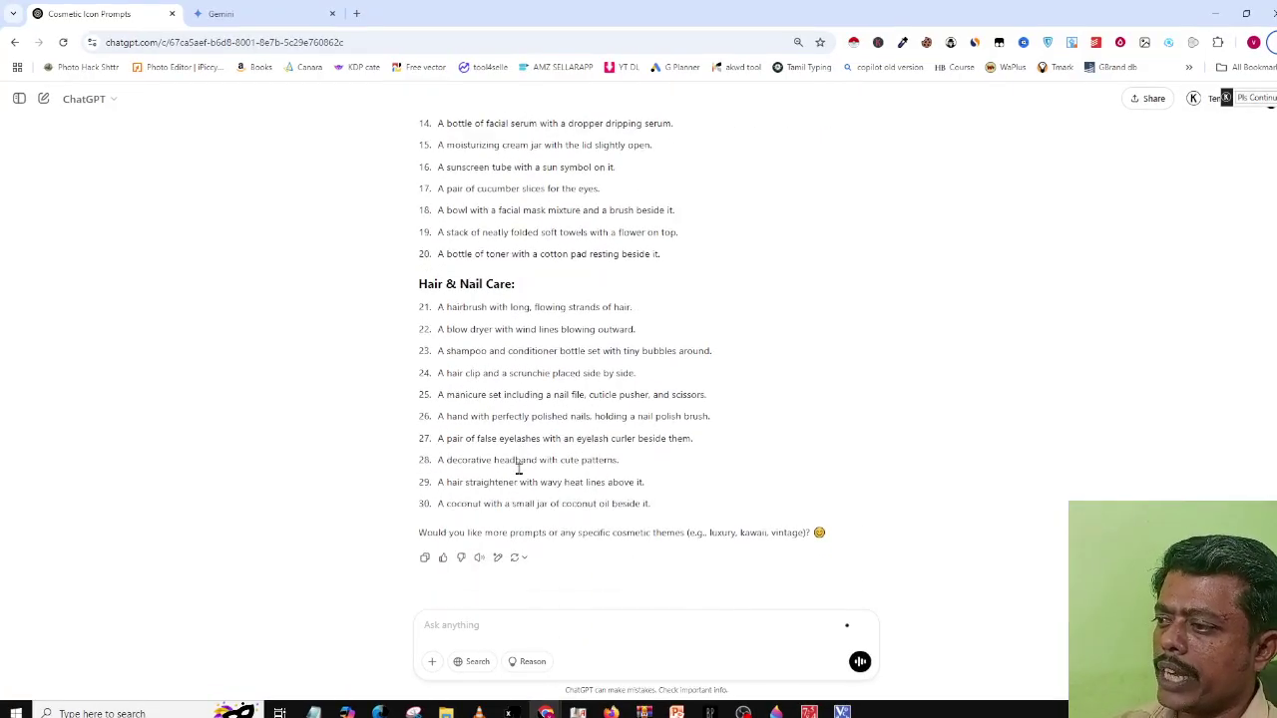
scroll(517, 469, up, 5)
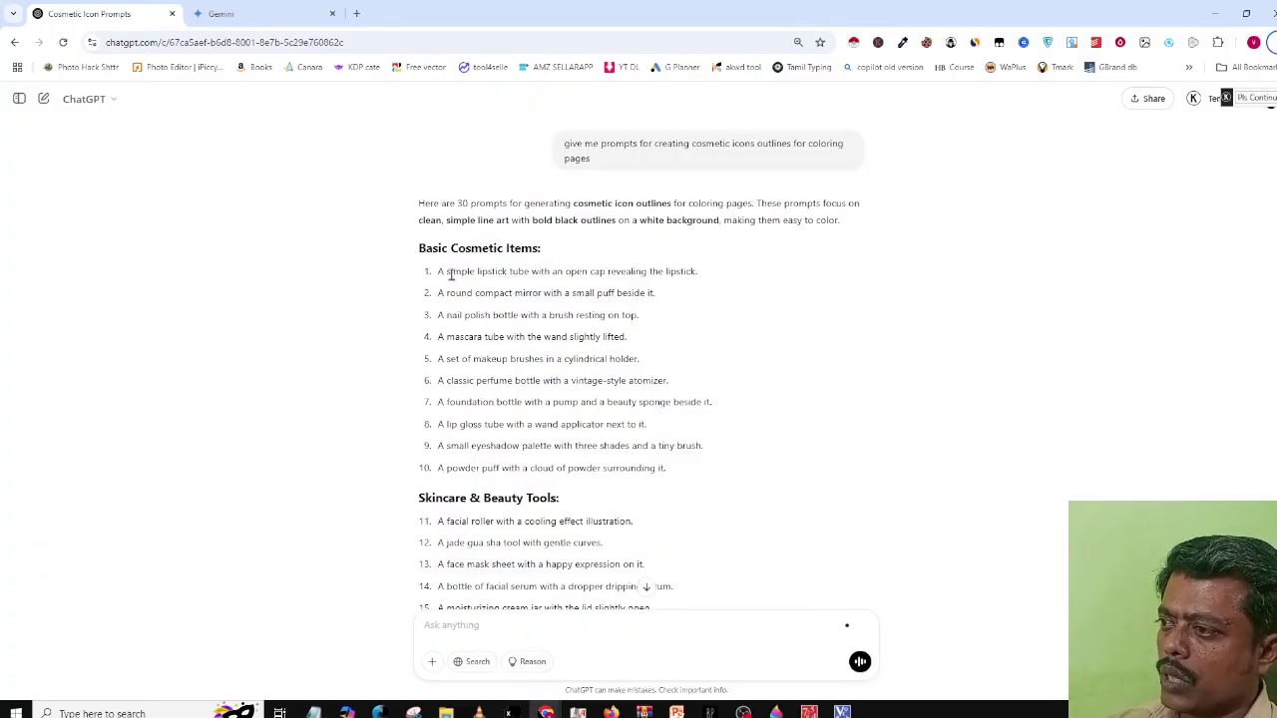
Step: Switch to the Gemini chat and check which Gemini models are available, keeping the current one
click(279, 12)
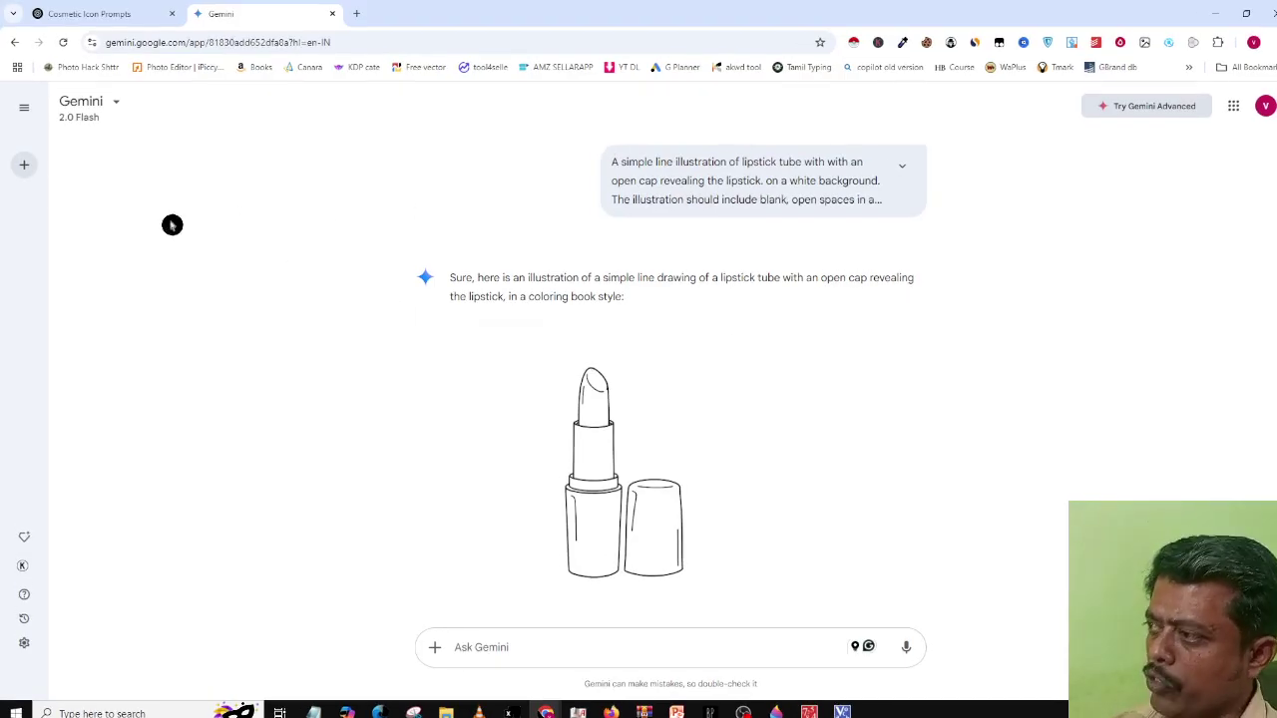
click(89, 110)
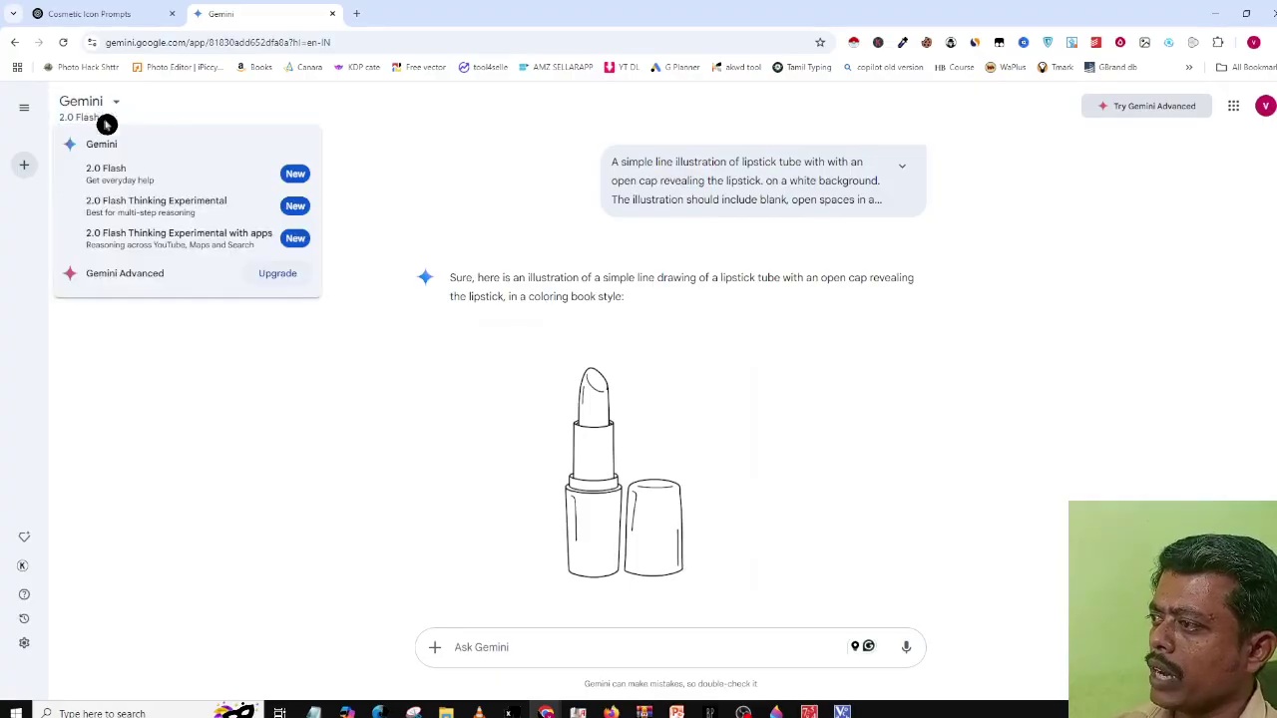
click(311, 386)
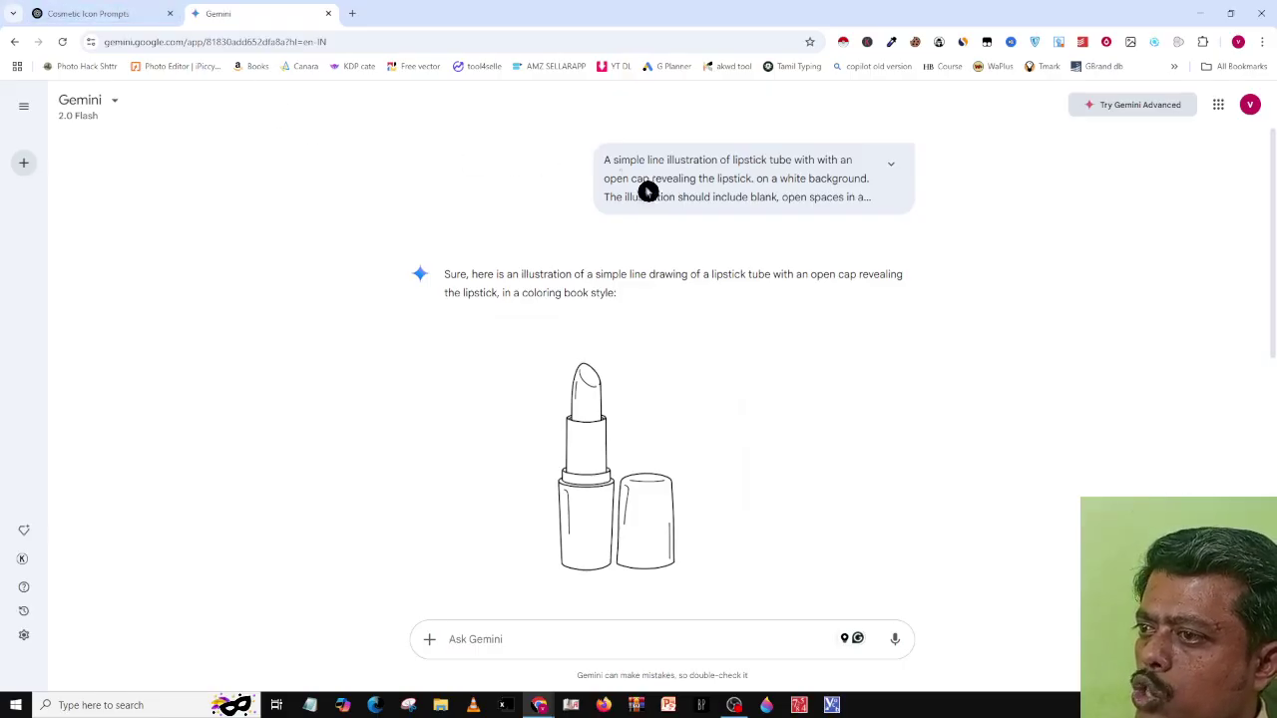
Step: Highlight ChatGPT's first prompt about the simple lipstick tube and compare it with the fully expanded lipstick prompt in Gemini
click(81, 10)
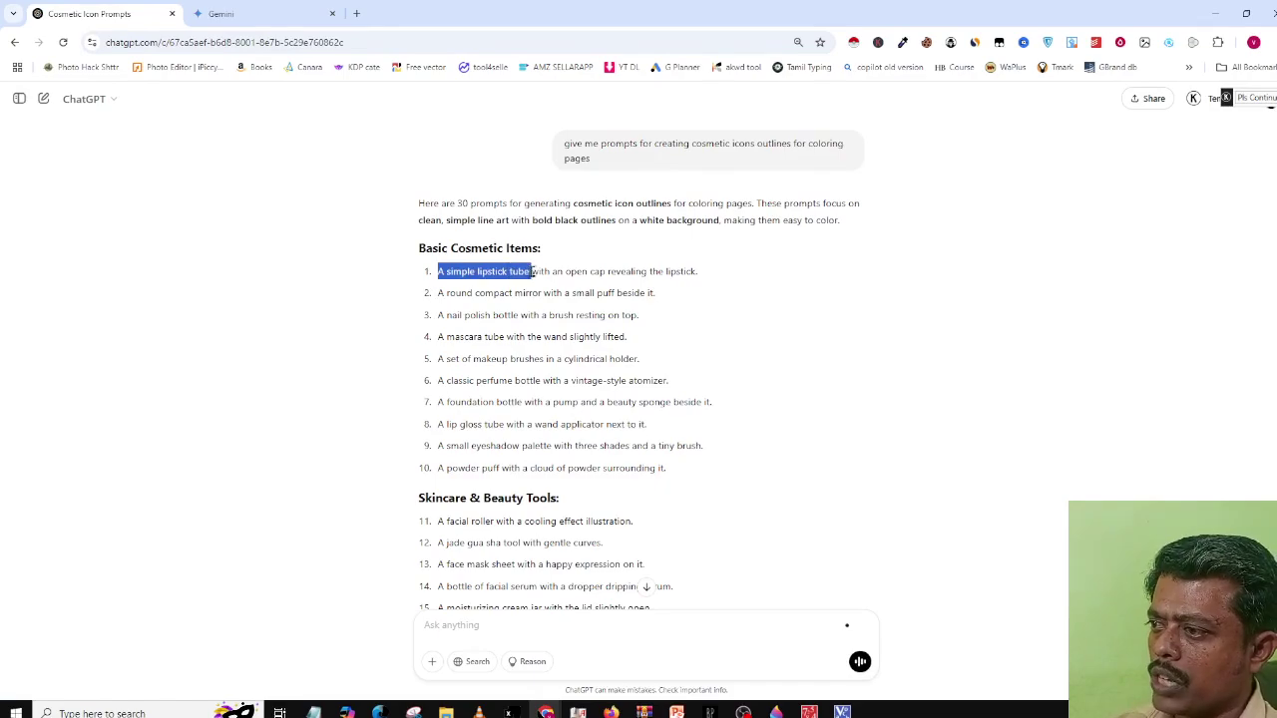
drag(616, 272, 709, 283)
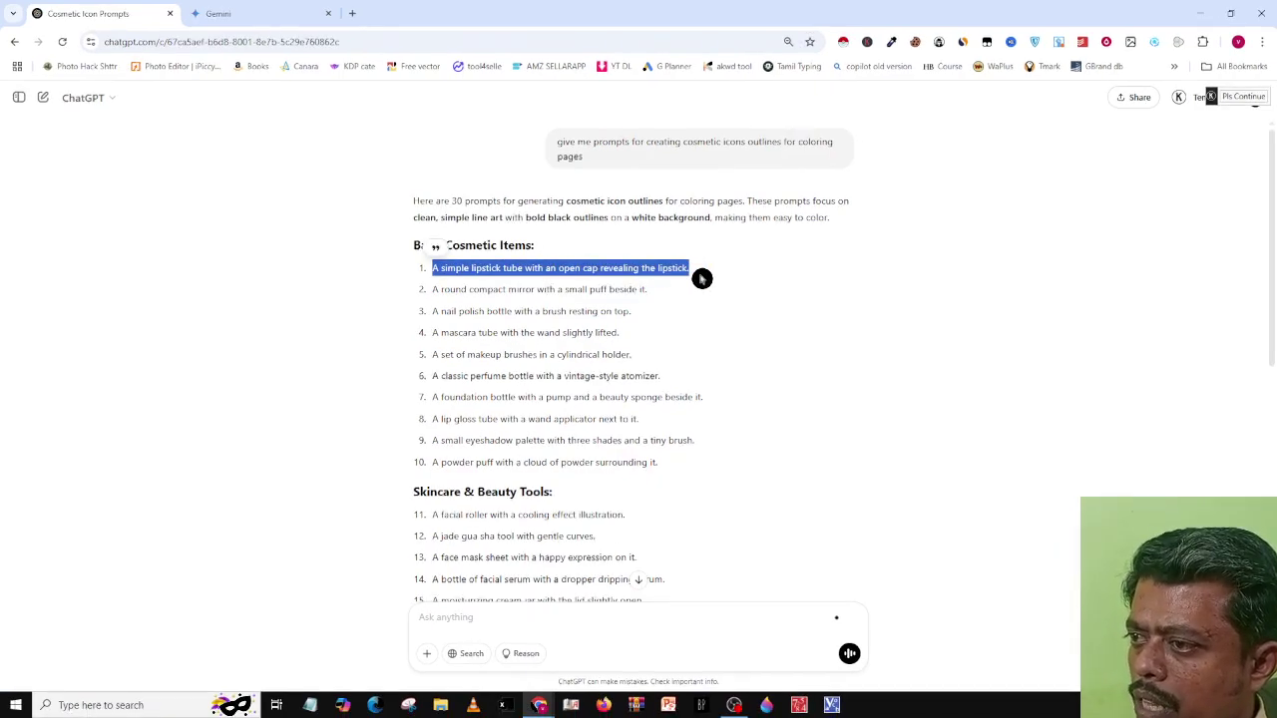
click(703, 279)
click(227, 13)
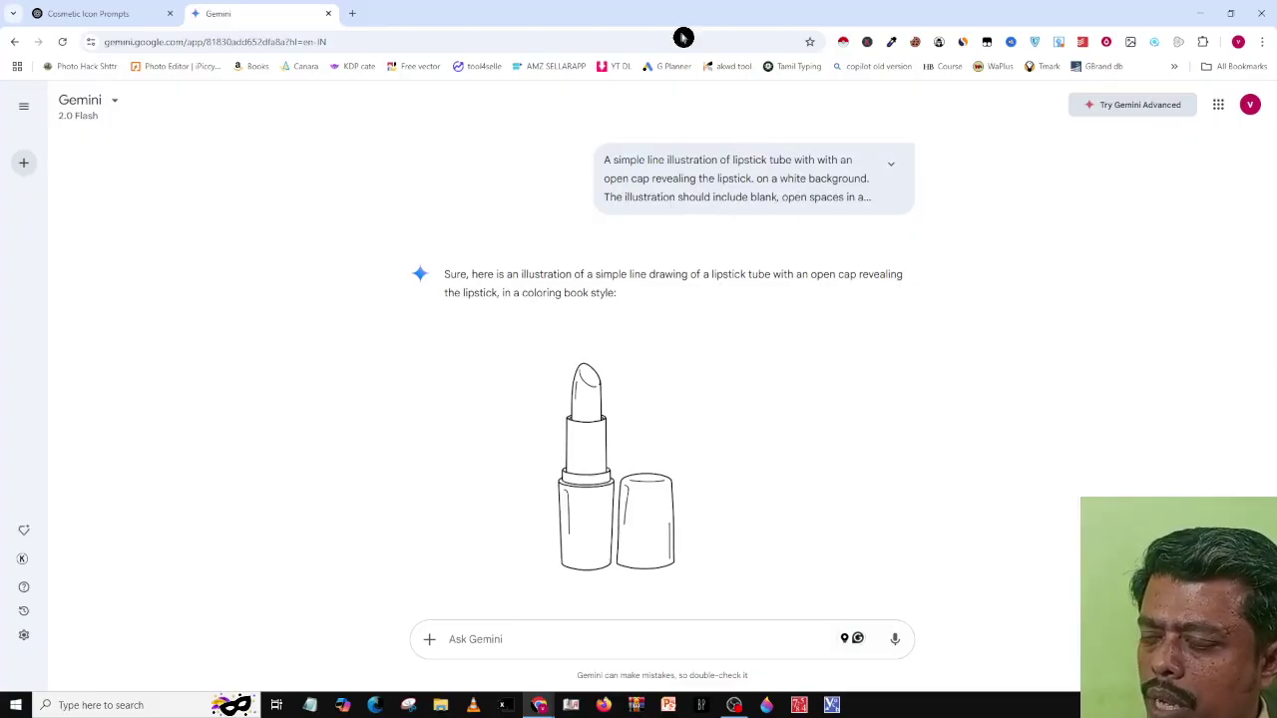
click(891, 164)
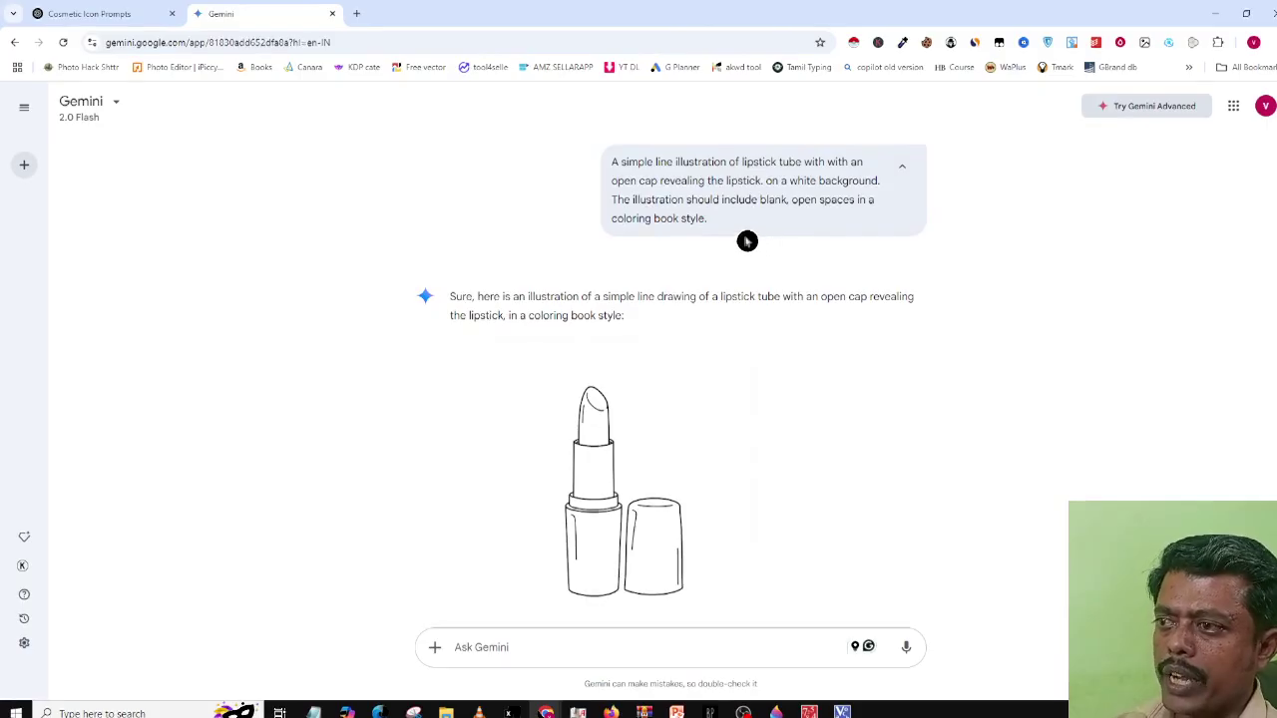
Step: View Gemini's first lipstick illustration enlarged, download it at full size, and return to the chat
click(580, 483)
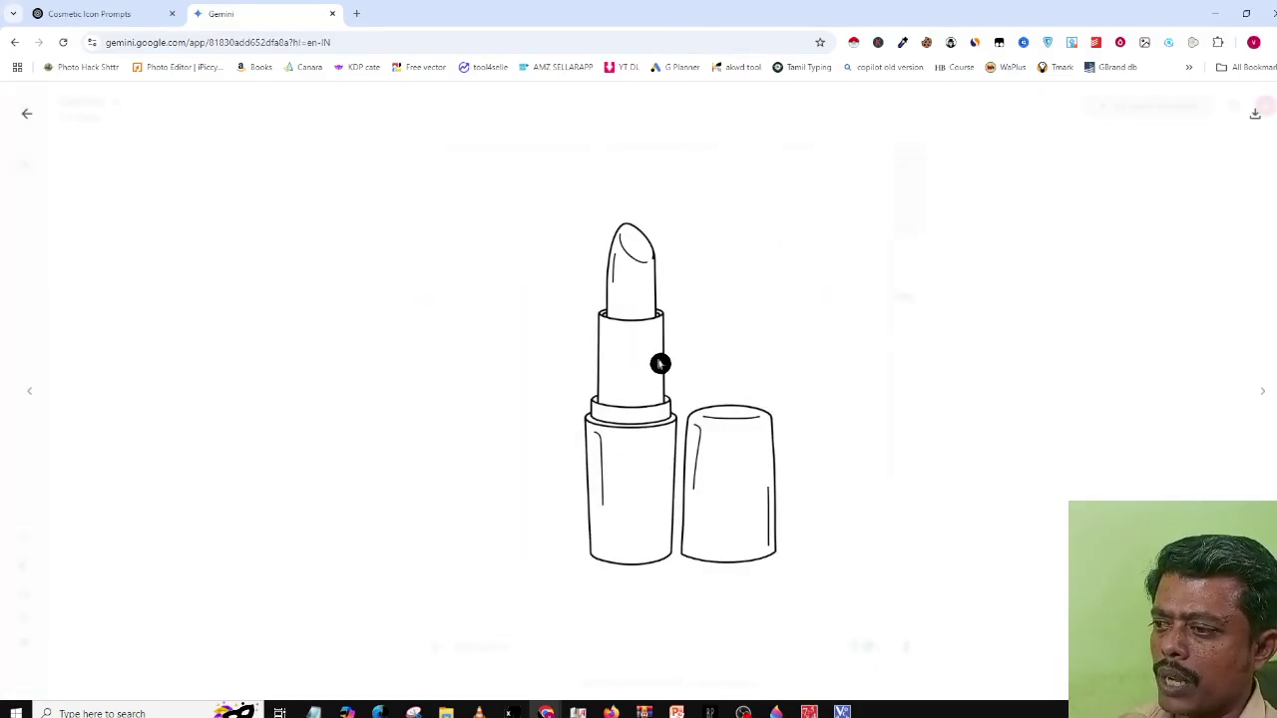
right_click(660, 363)
click(681, 373)
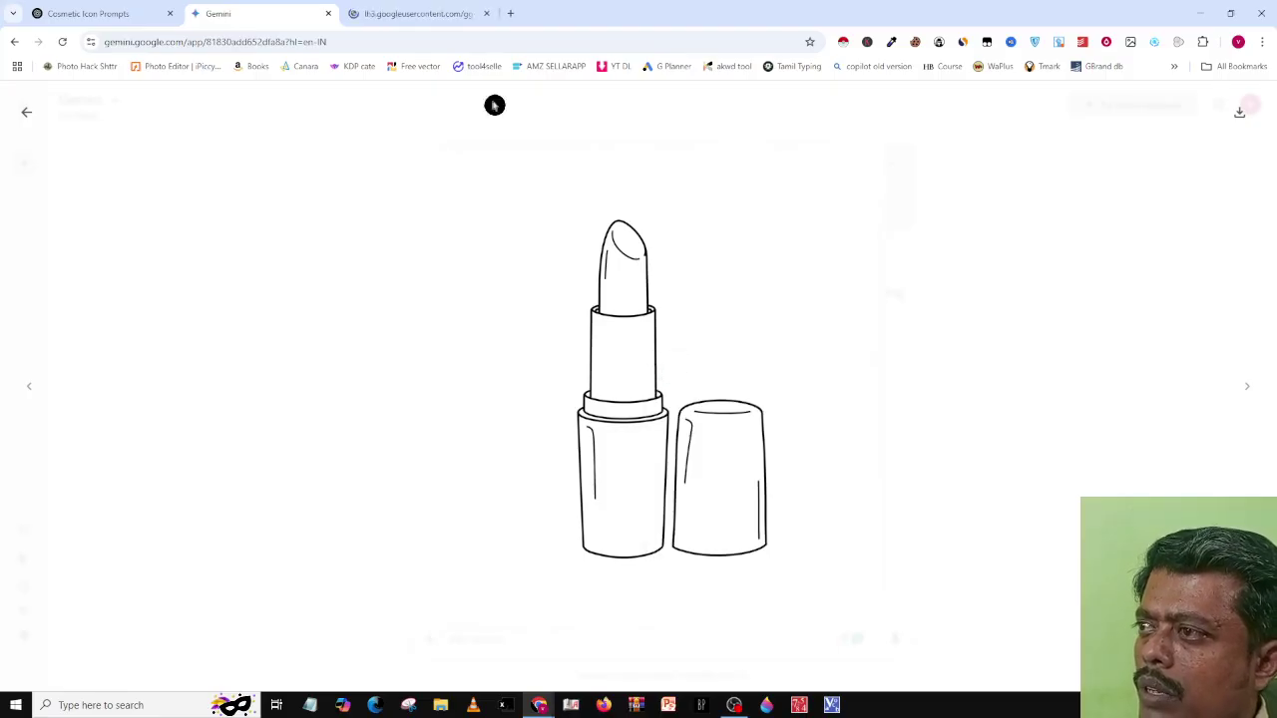
click(484, 14)
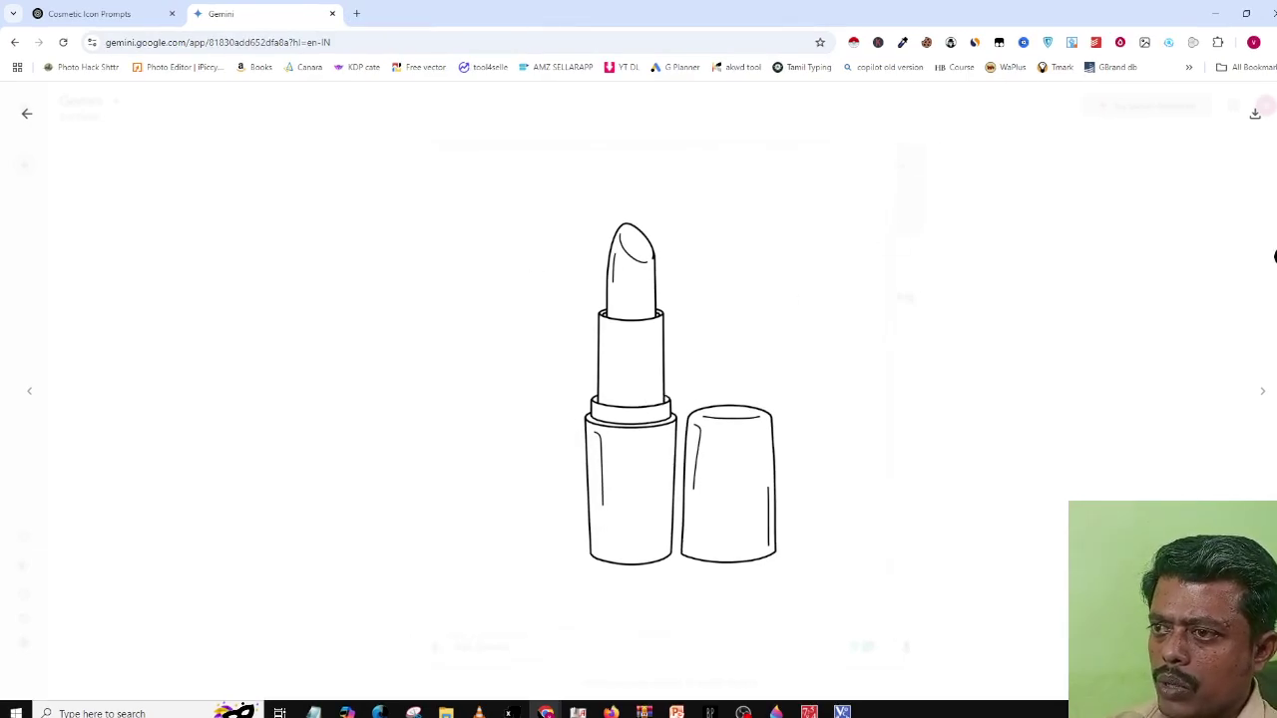
click(1233, 120)
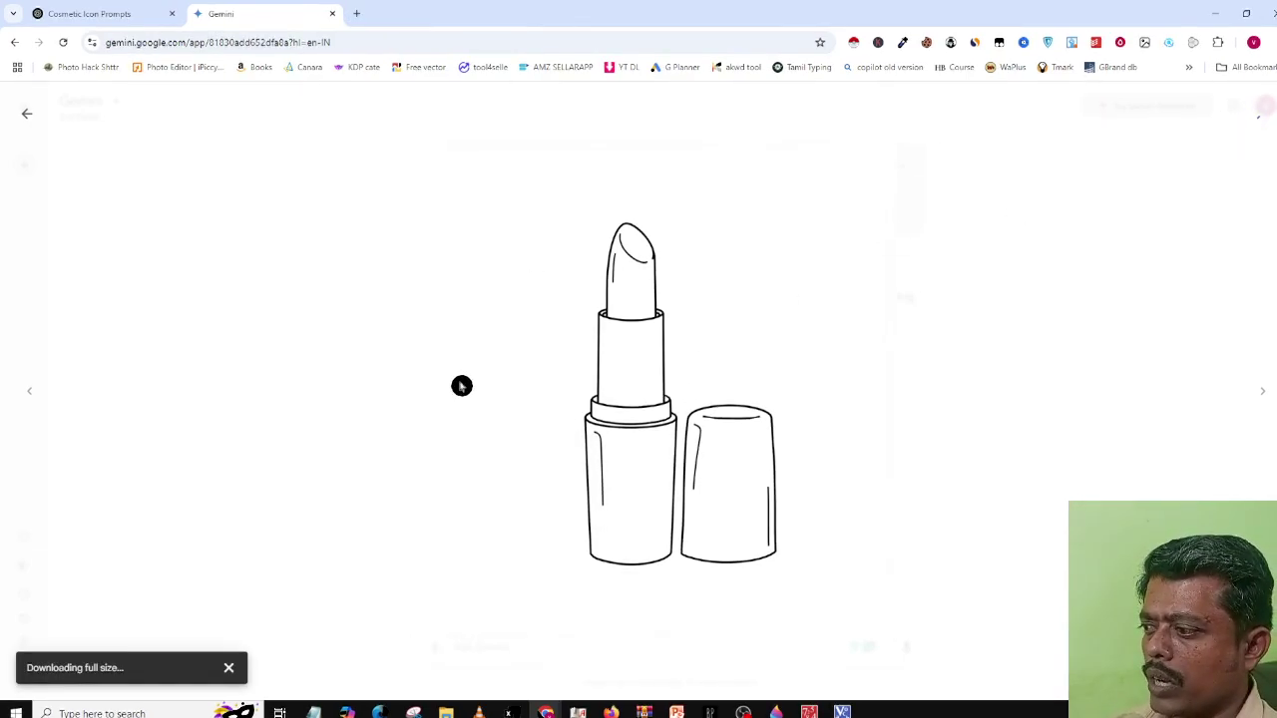
key(Escape)
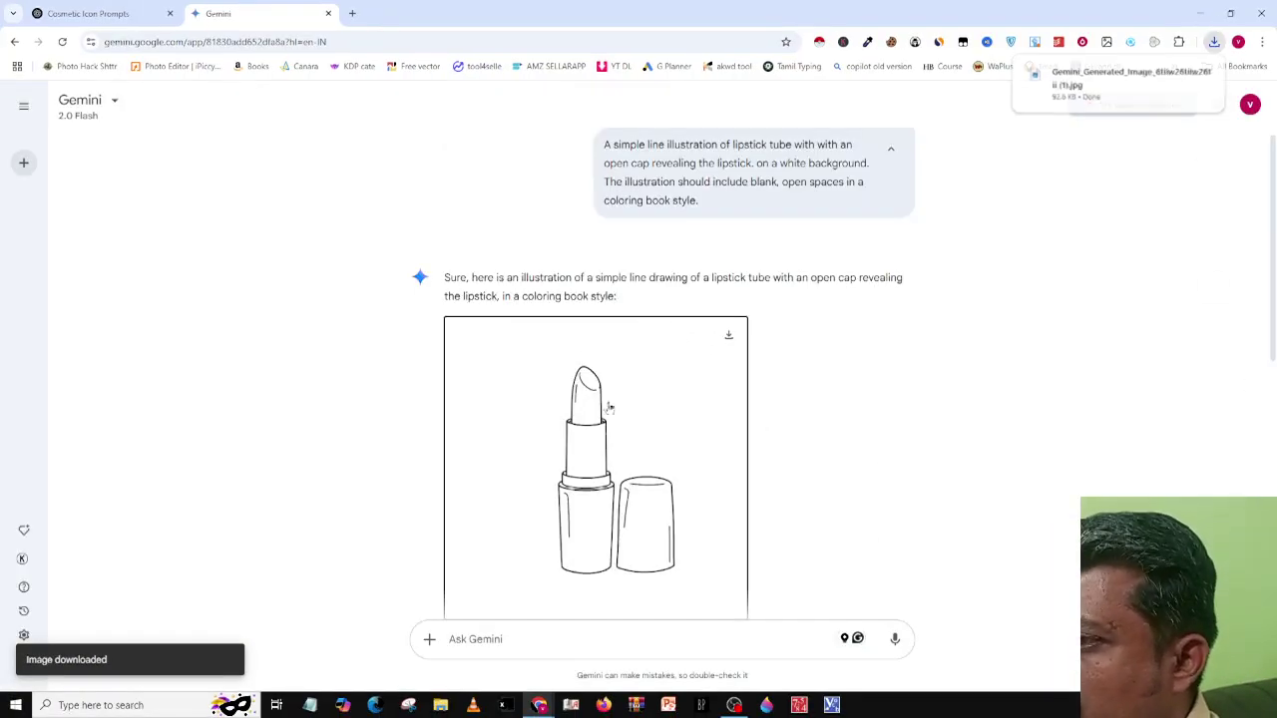
Step: Open the downloaded lipstick image in Photos, keeping Photos as the app always used for .jpg files
scroll(609, 407, down, 4)
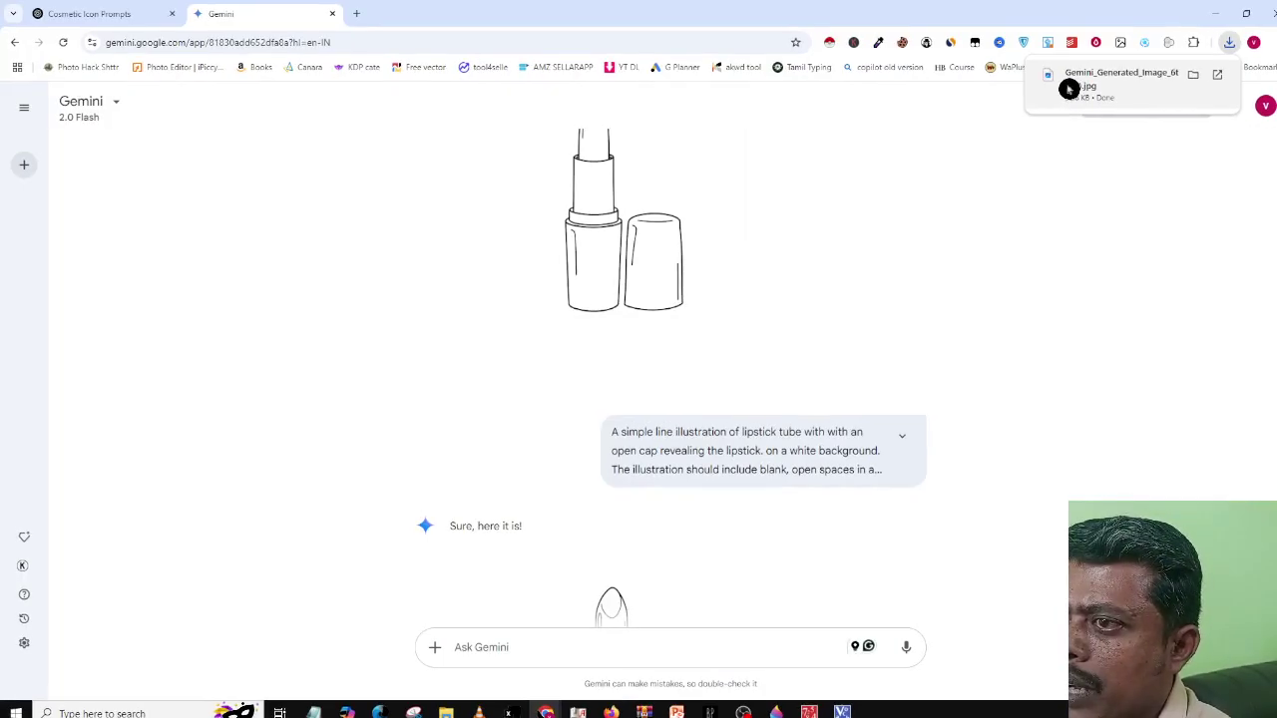
click(1068, 90)
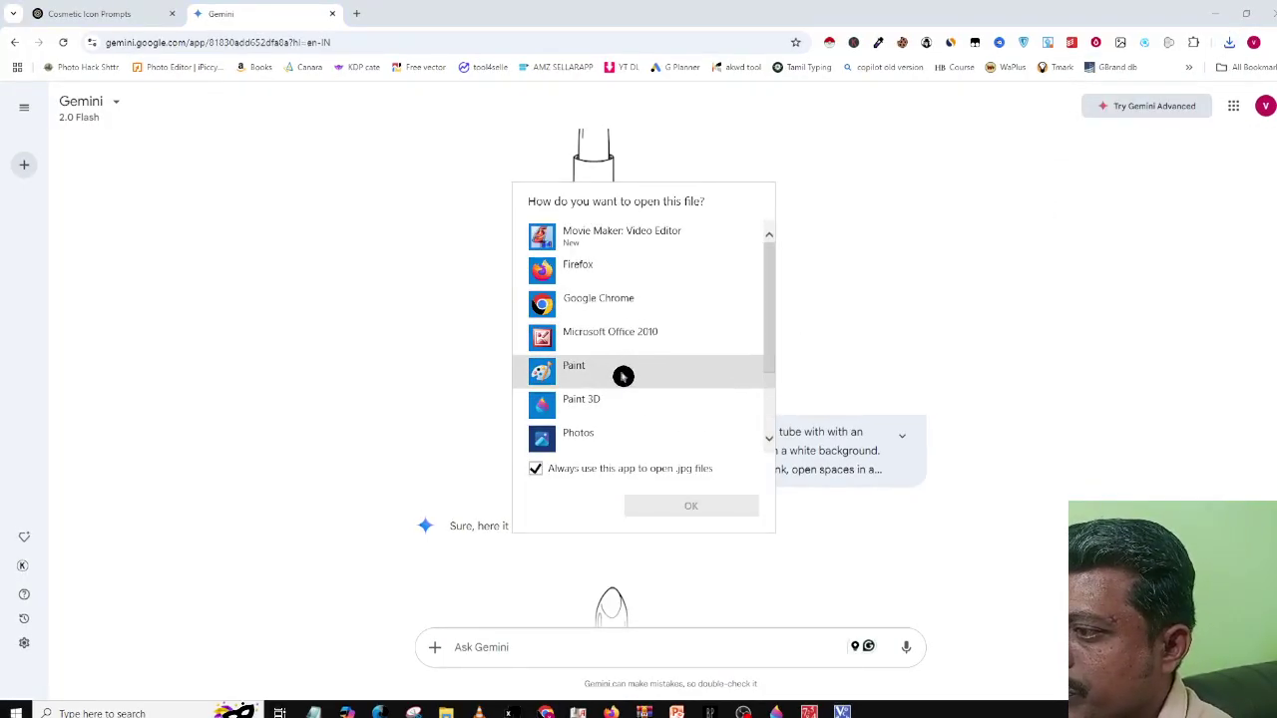
click(610, 439)
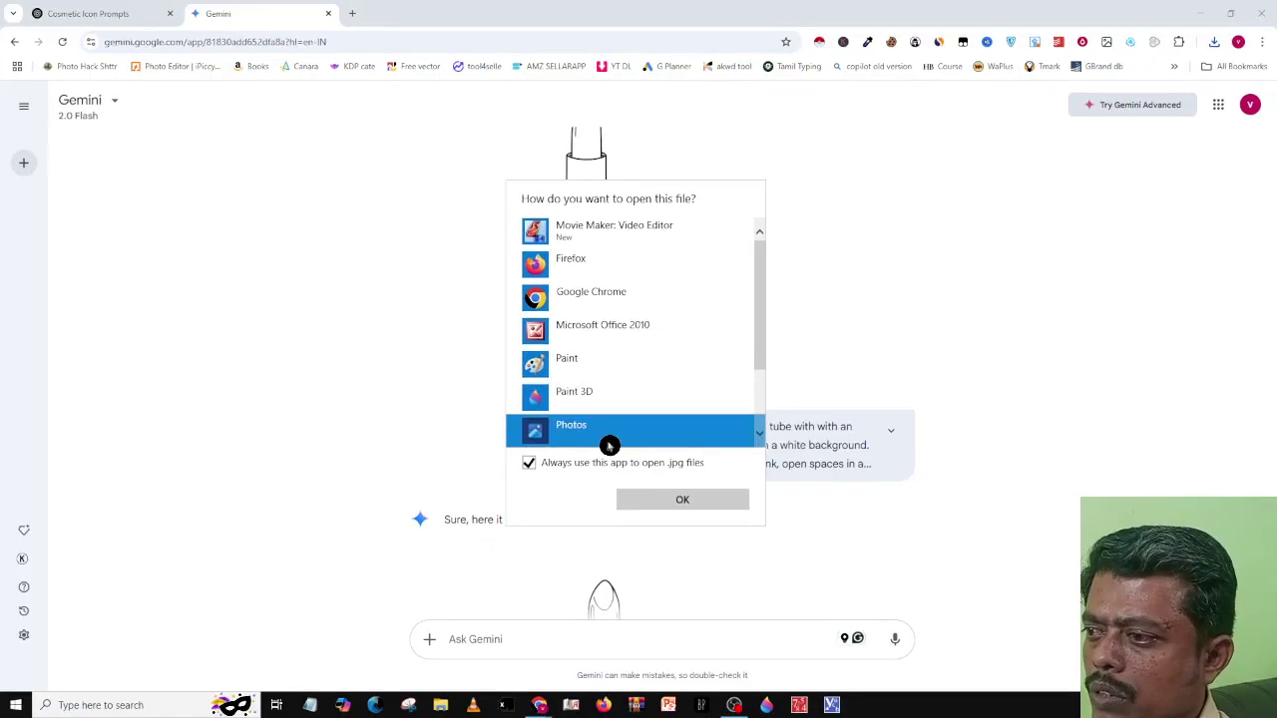
click(654, 505)
scroll(174, 515, down, 3)
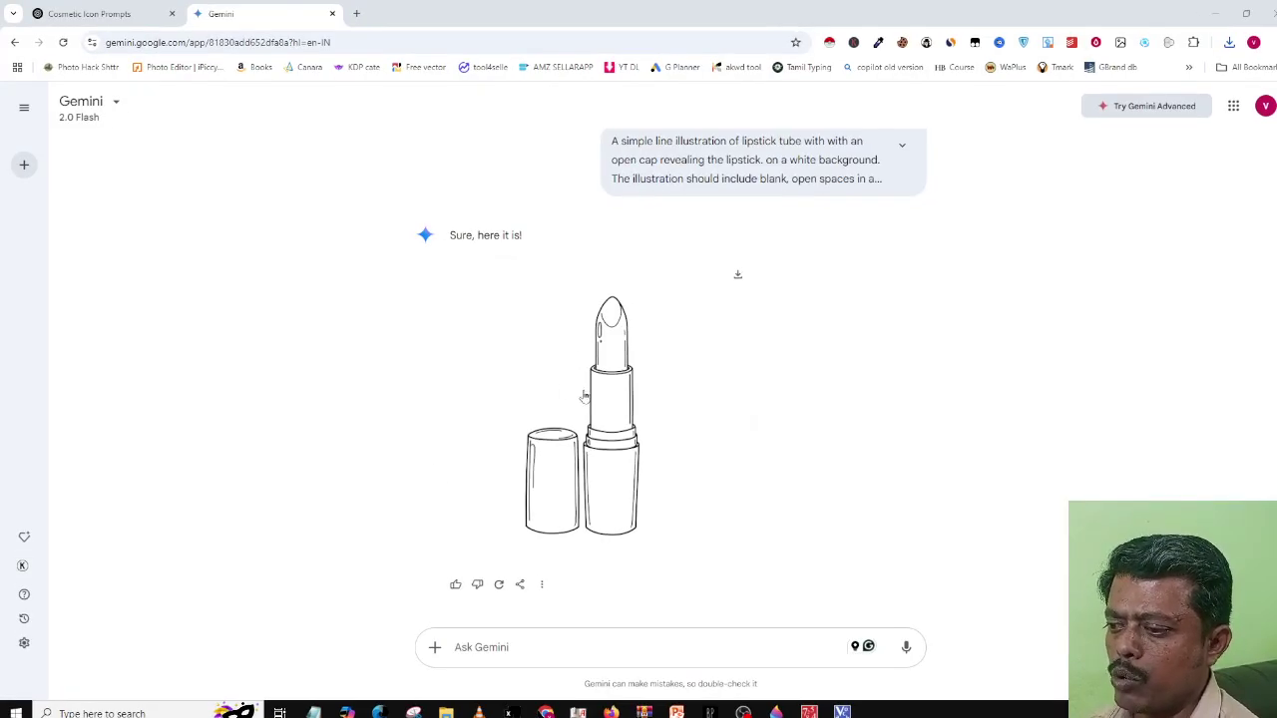
scroll(555, 386, up, 1)
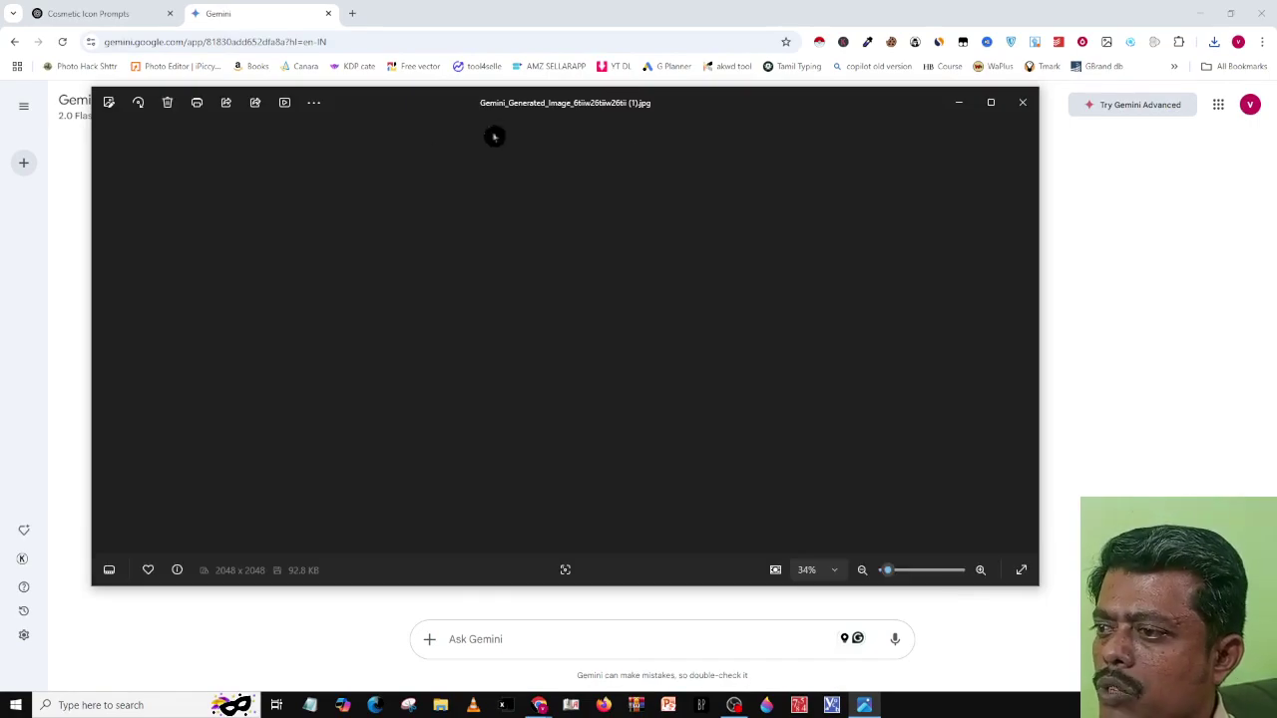
Step: Inspect the downloaded lipstick's outlines up close, close the image, and look over both lipstick illustrations in the Gemini chat
double_click(547, 345)
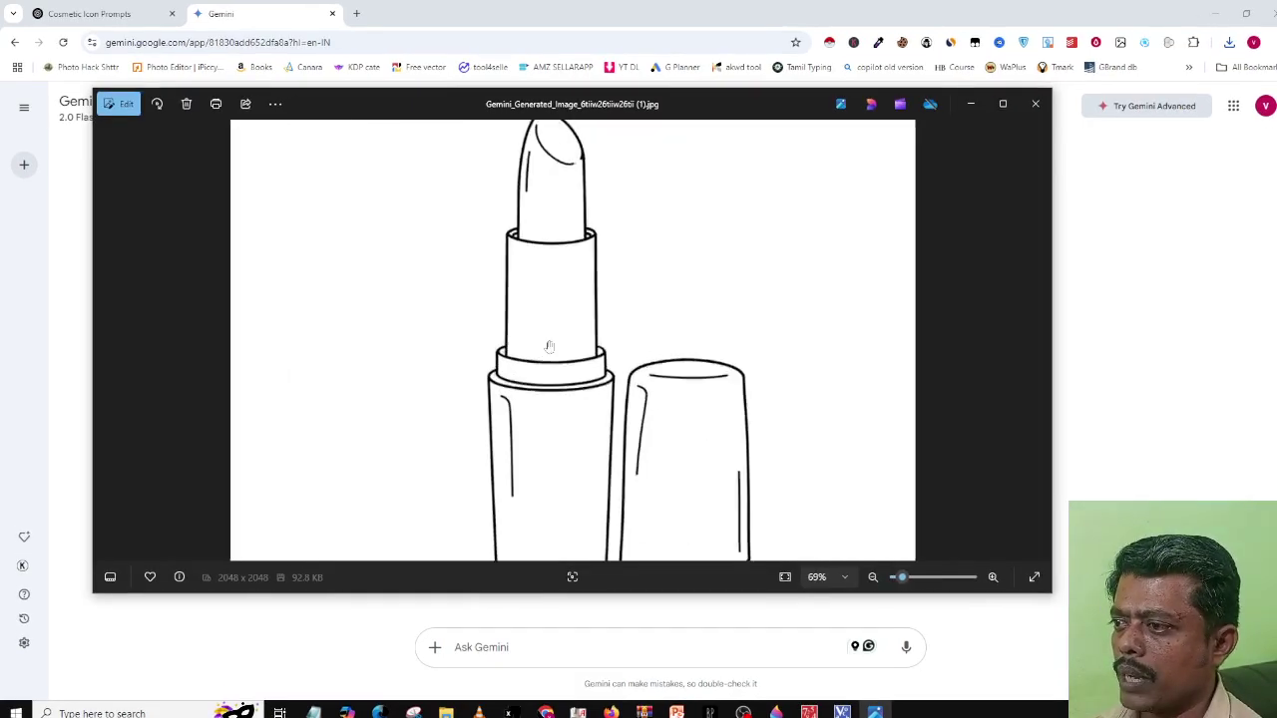
scroll(549, 346, up, 1)
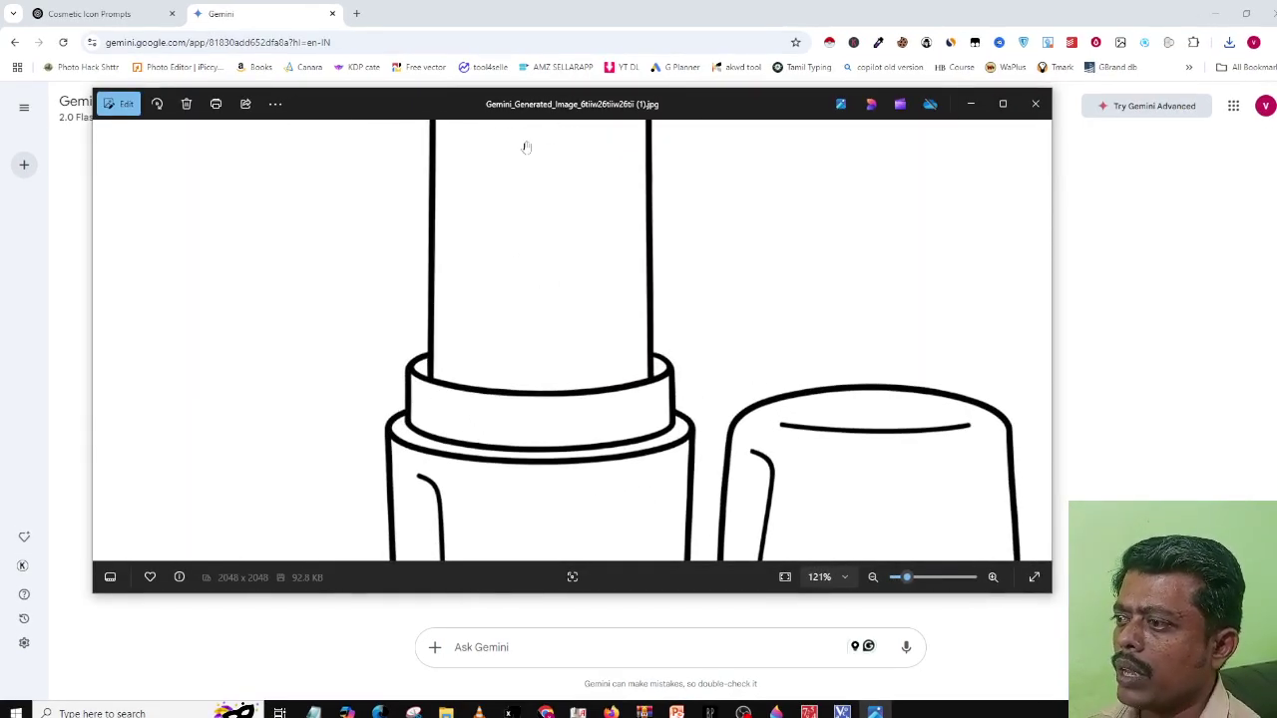
scroll(525, 147, up, 1)
scroll(525, 147, down, 6)
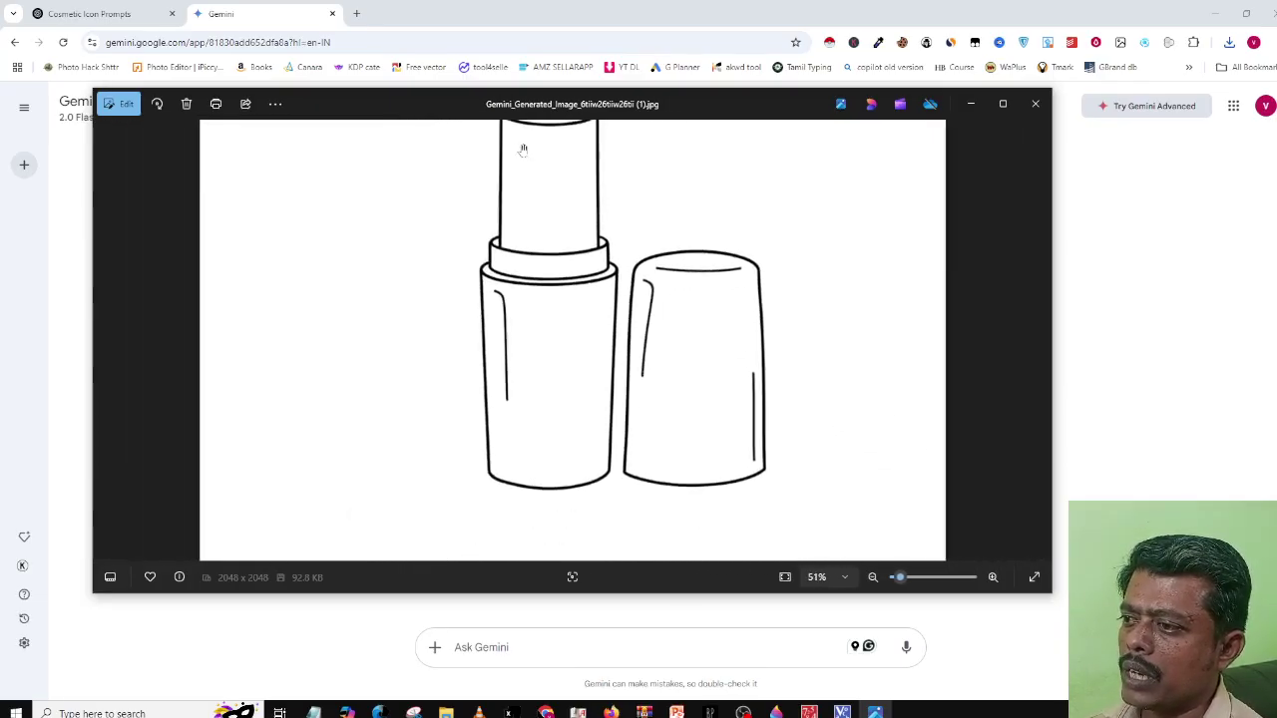
scroll(523, 149, down, 1)
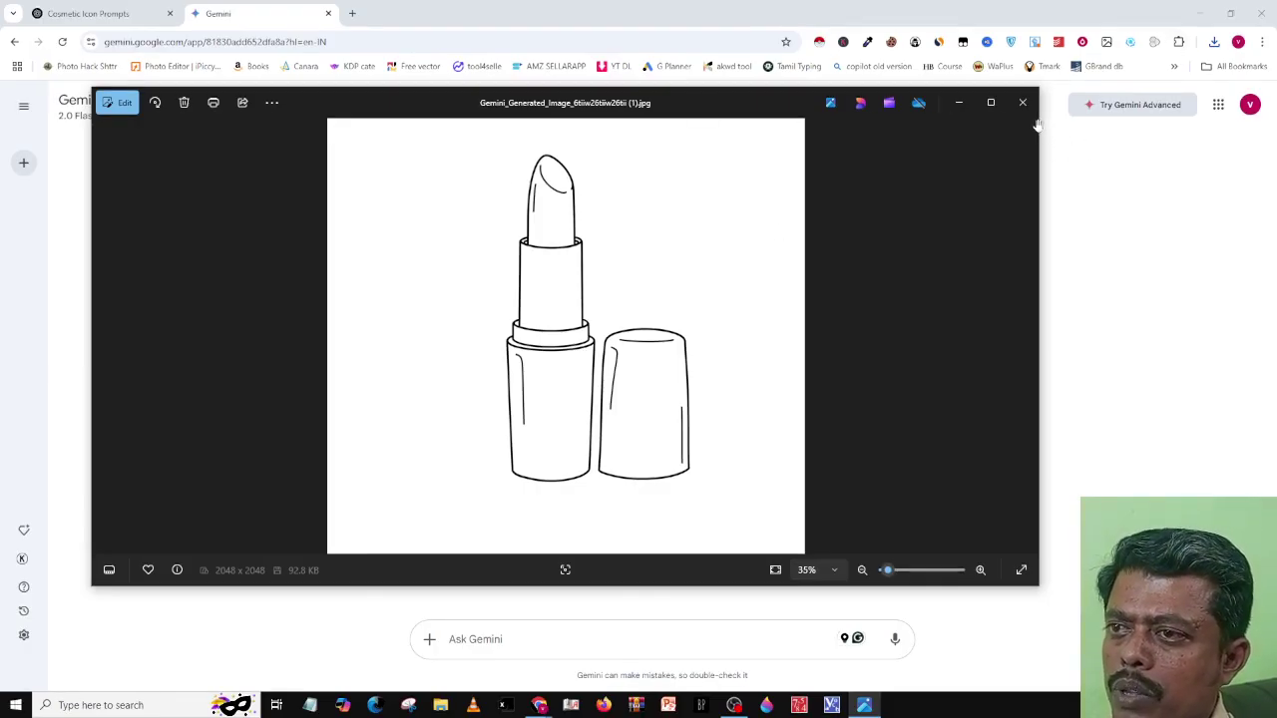
click(1022, 102)
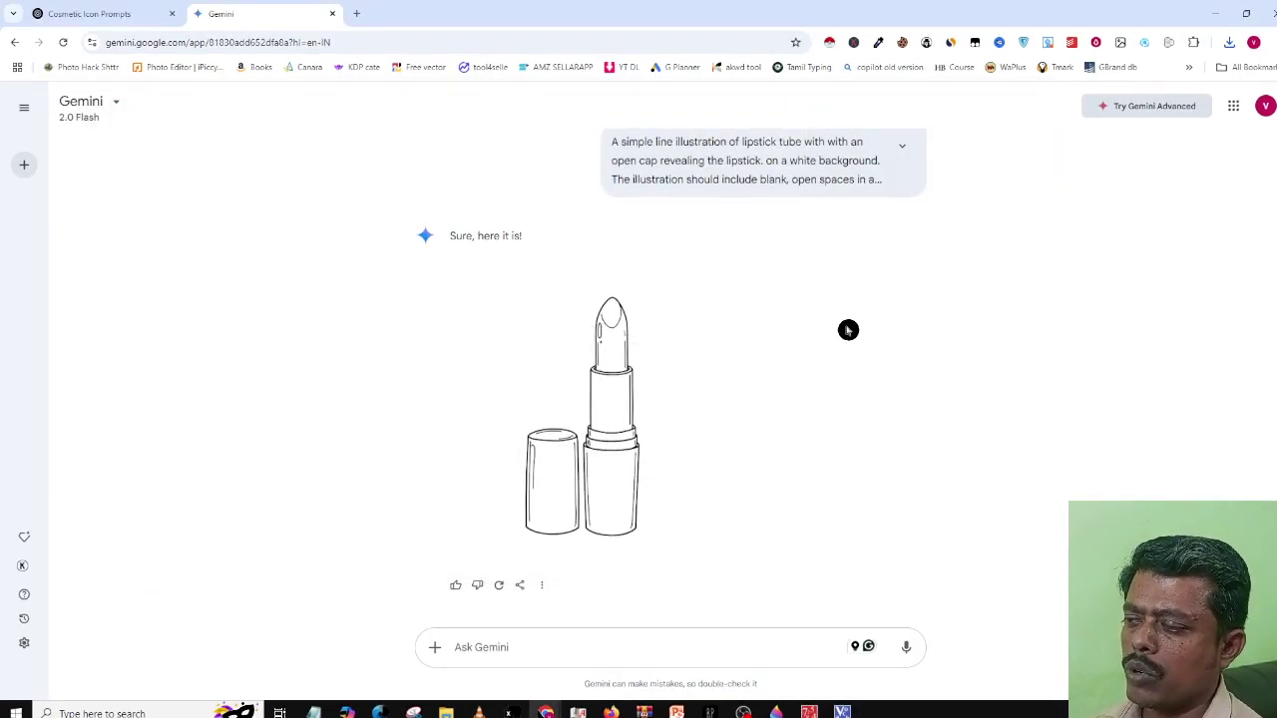
scroll(848, 331, up, 5)
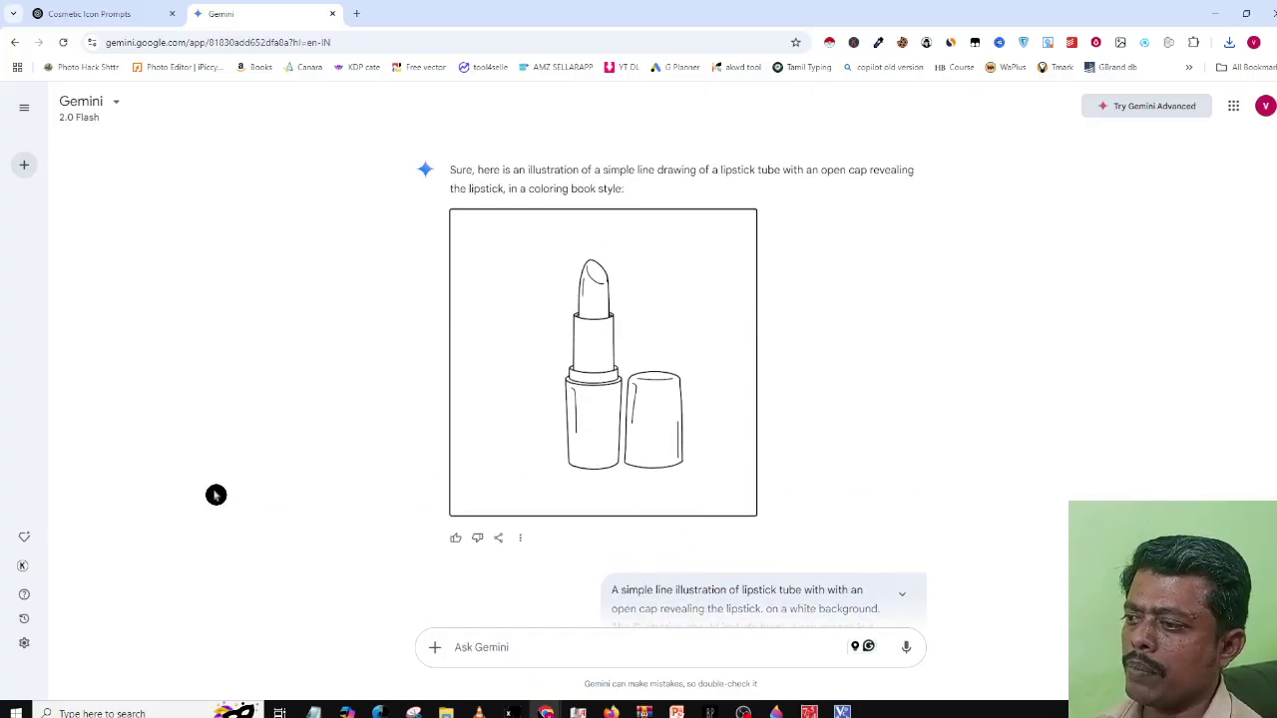
scroll(400, 532, down, 5)
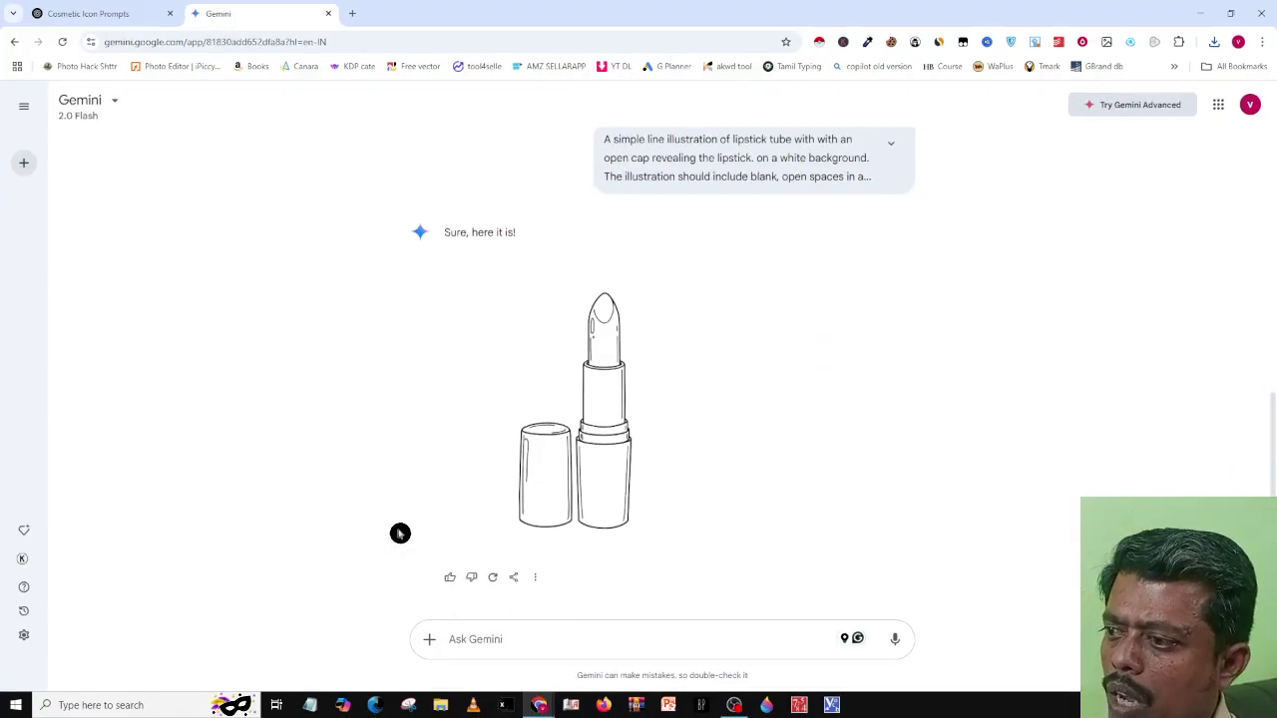